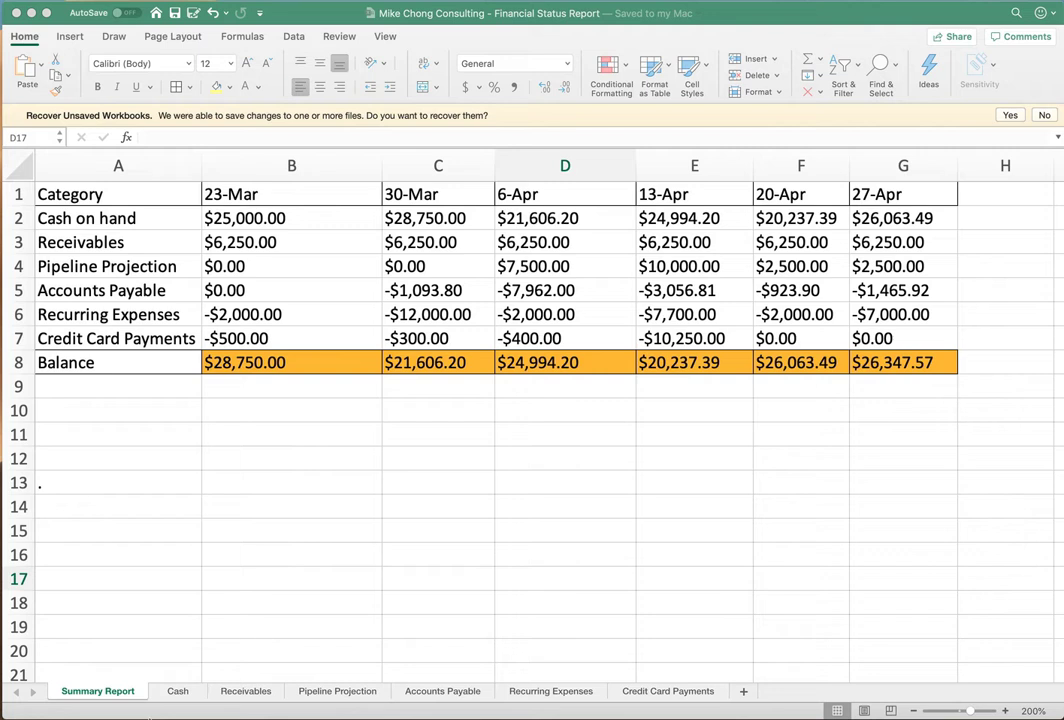
- Look through the Cash, Receivables and Pipeline Projection sheets, then return to the Summary Report
{"action": "left_click", "coordinate": [178, 692]}
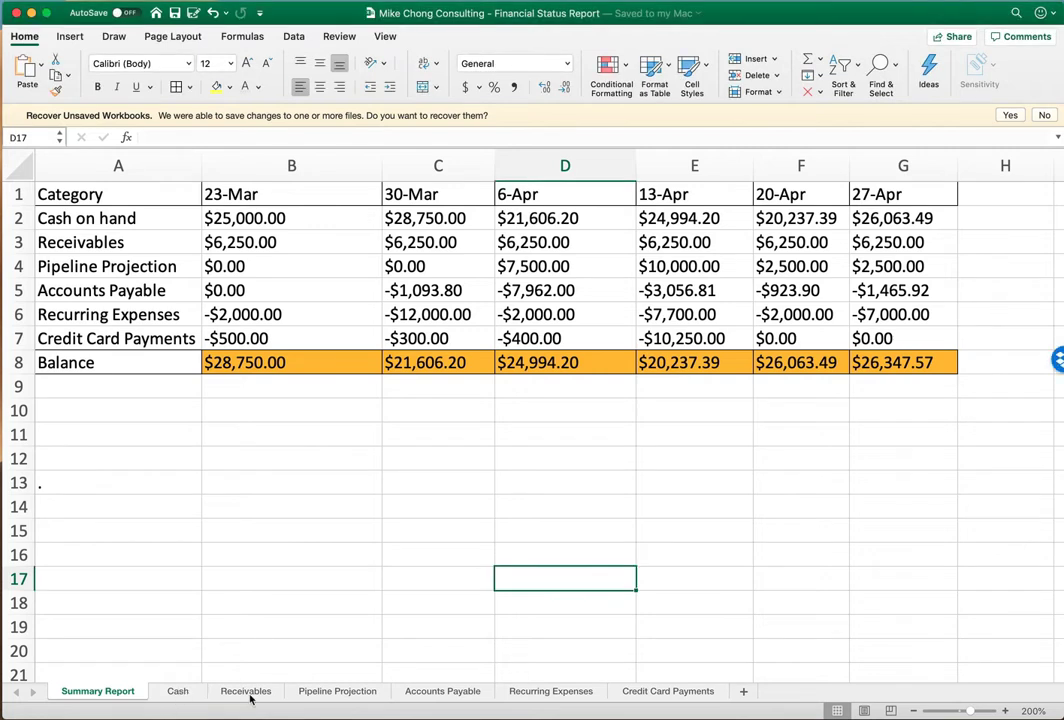
{"action": "left_click", "coordinate": [178, 692]}
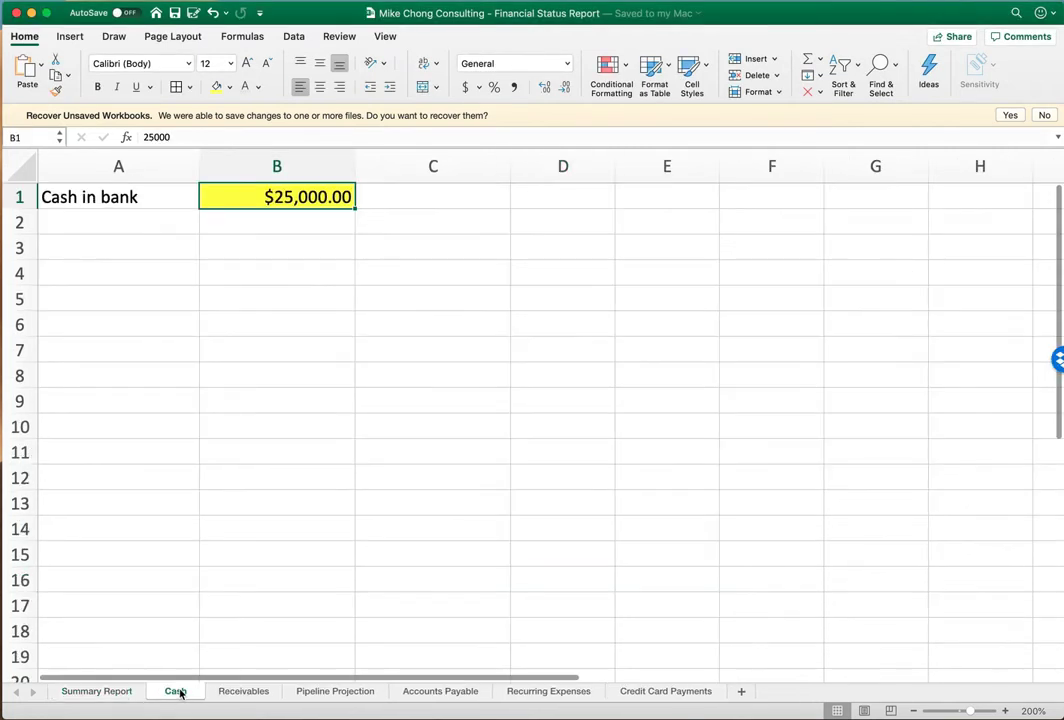
{"action": "left_click", "coordinate": [242, 692]}
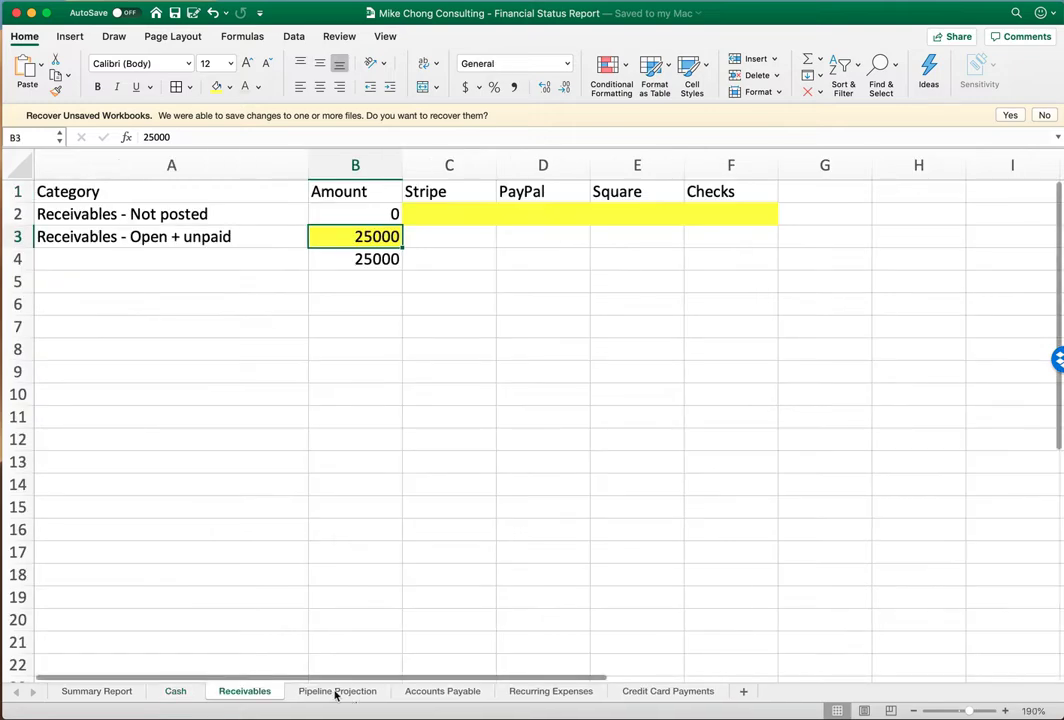
{"action": "left_click", "coordinate": [336, 692]}
{"action": "left_click", "coordinate": [99, 692]}
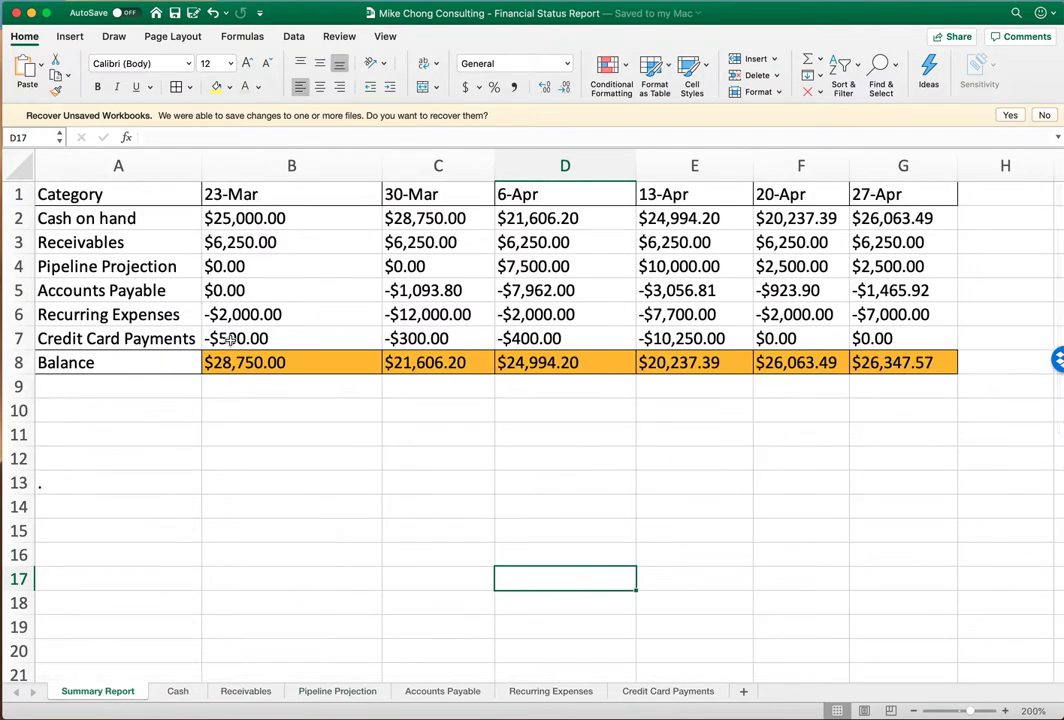
- Examine the weekly date headers and the formulas behind each 23-Mar figure, from cash on hand down to the balance
{"action": "left_click_drag", "start_coordinate": [147, 198], "coordinate": [930, 197]}
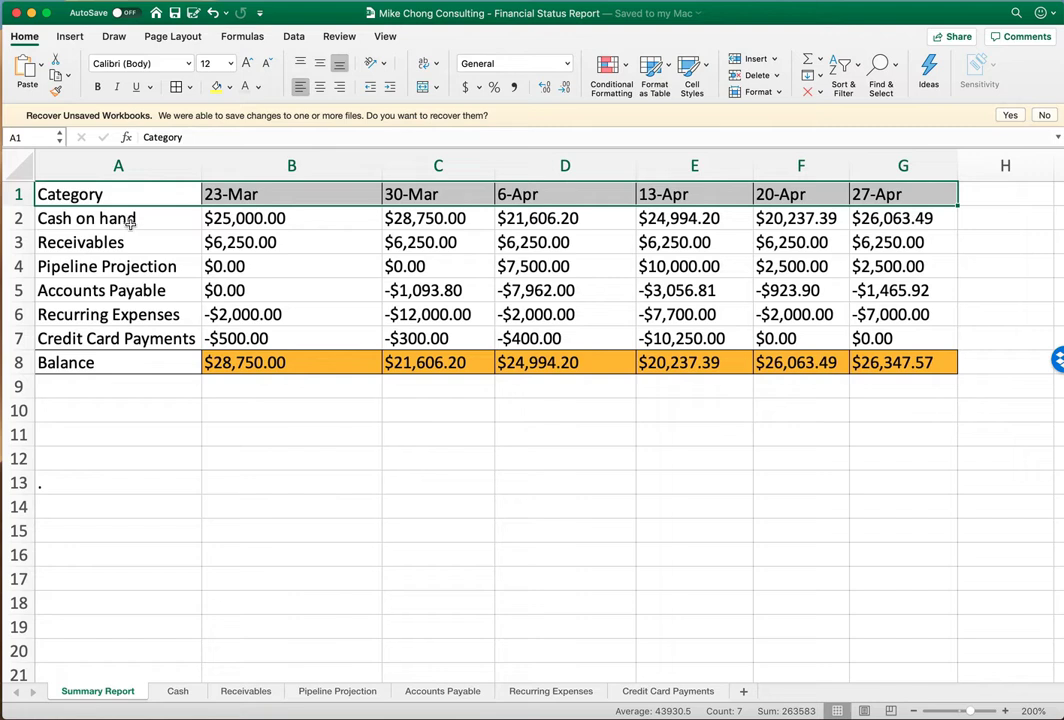
{"action": "left_click", "coordinate": [259, 219]}
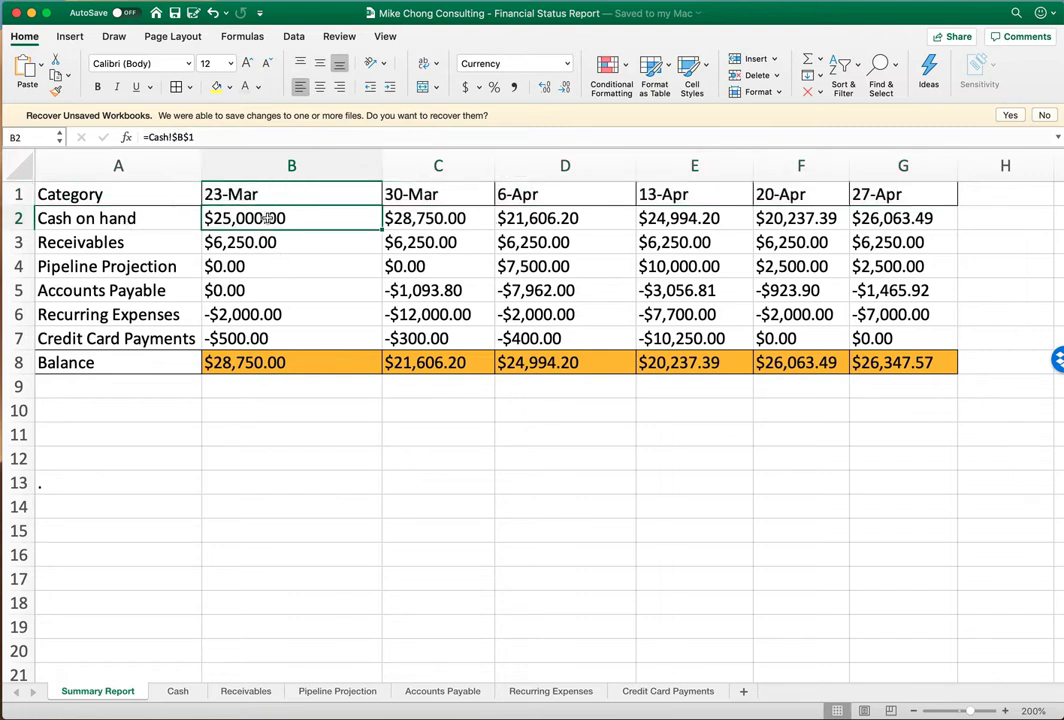
{"action": "left_click", "coordinate": [284, 244]}
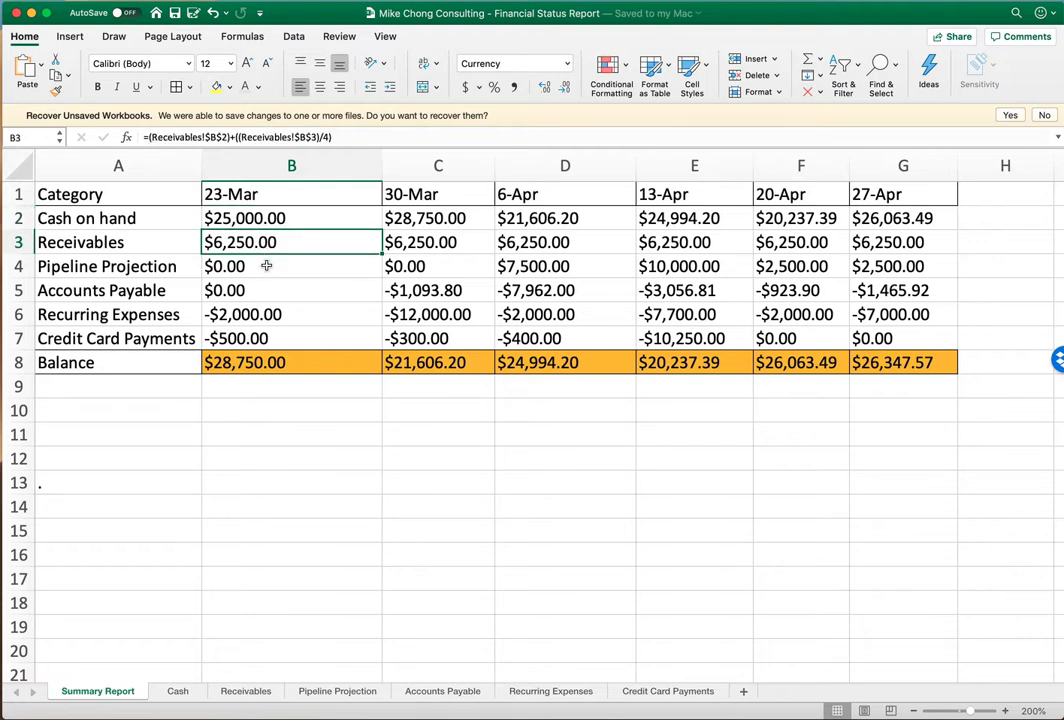
{"action": "left_click", "coordinate": [268, 265]}
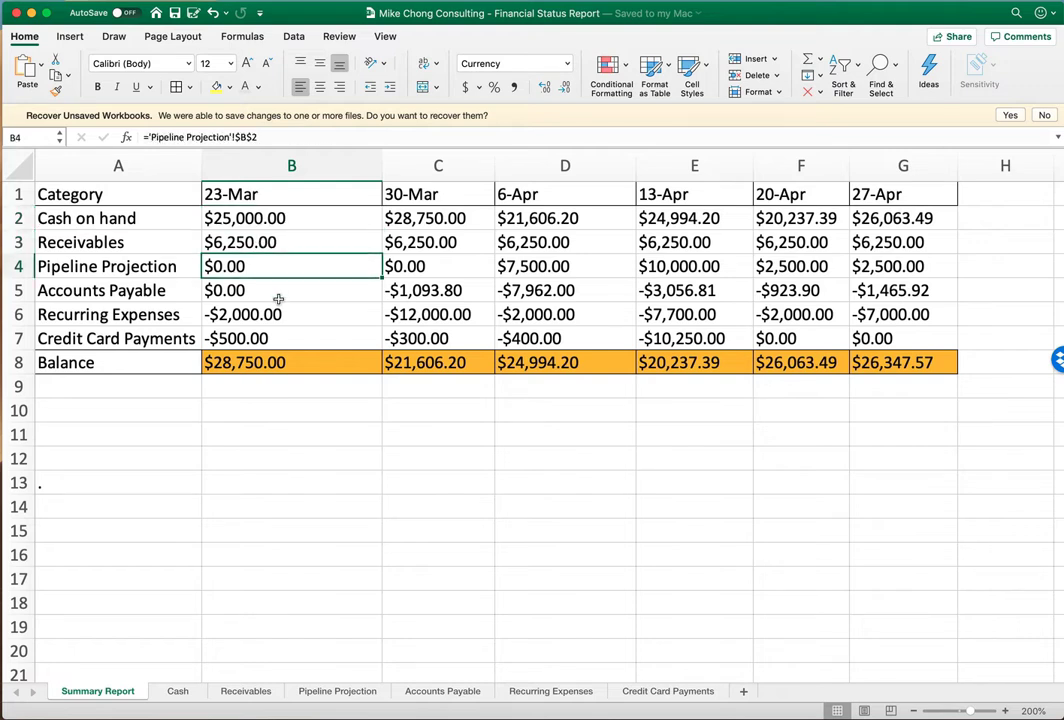
{"action": "left_click", "coordinate": [278, 292]}
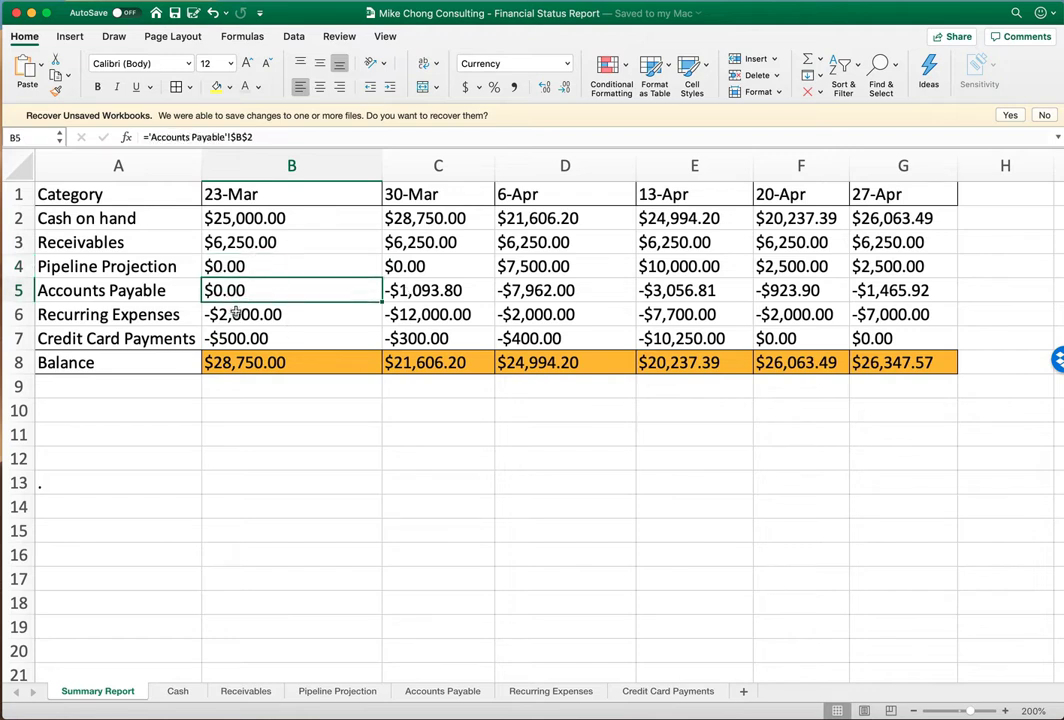
{"action": "left_click", "coordinate": [293, 314]}
{"action": "left_click", "coordinate": [295, 338]}
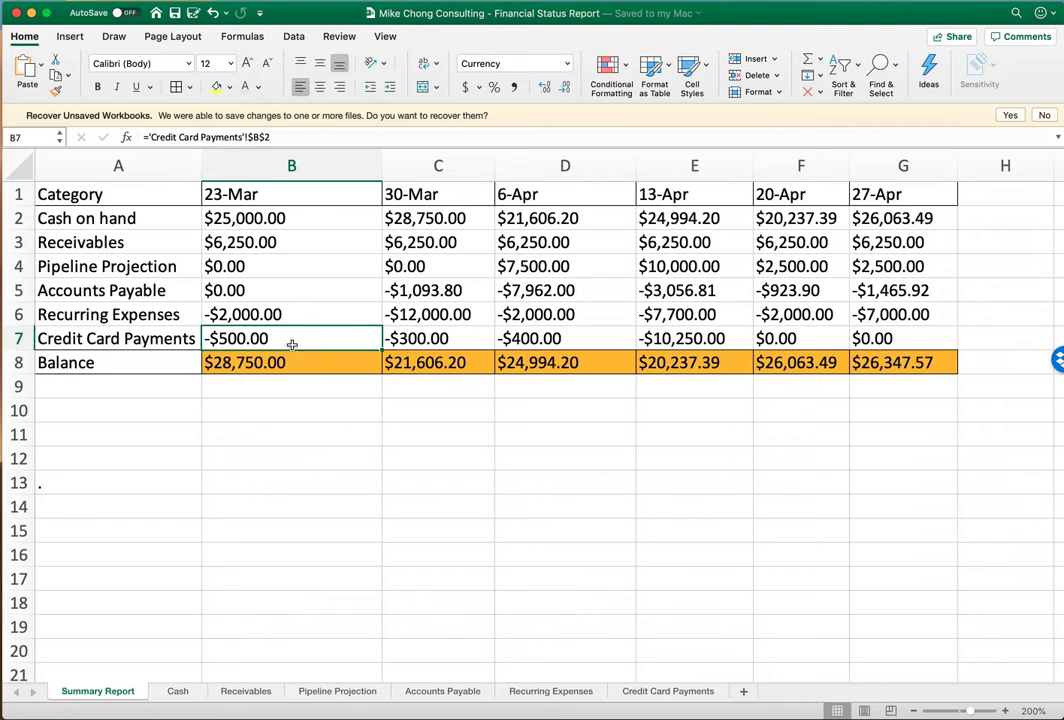
{"action": "left_click", "coordinate": [292, 366]}
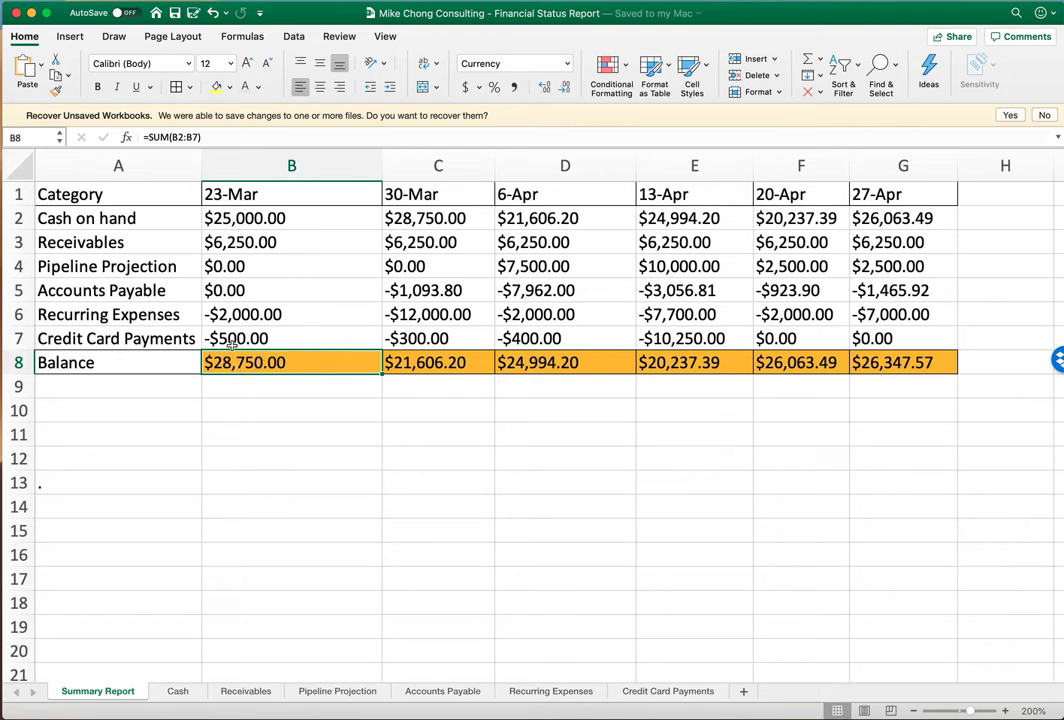
- Examine how the 30-Mar and 6-Apr cash on hand cells refer to the previous week's balance
{"action": "left_click", "coordinate": [458, 218]}
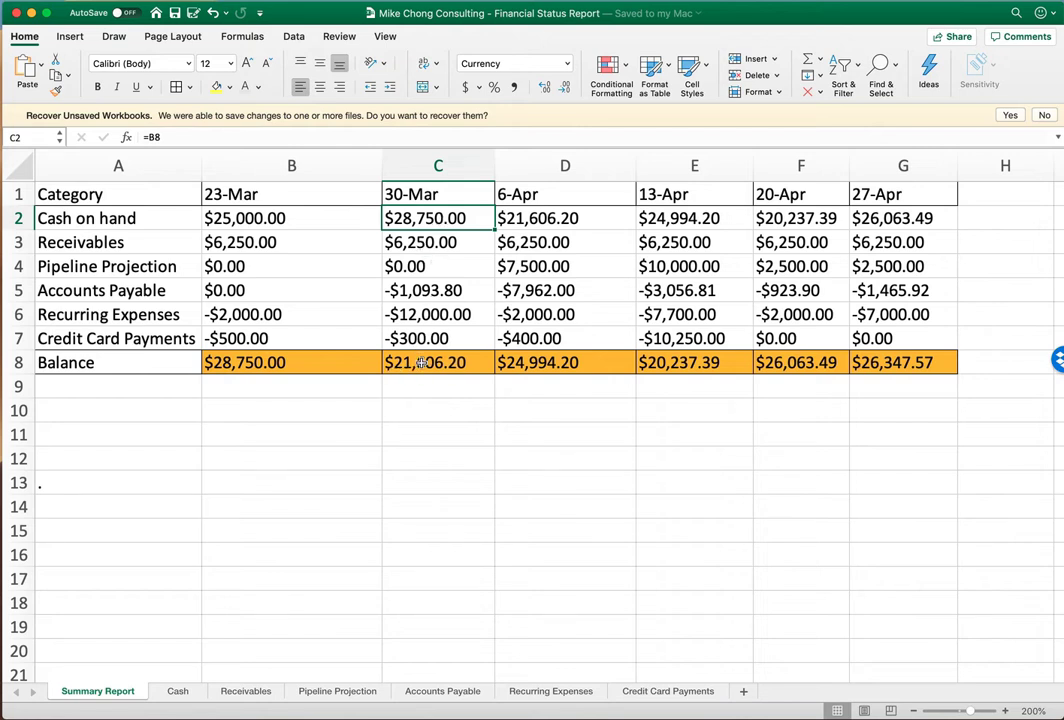
{"action": "left_click", "coordinate": [549, 218]}
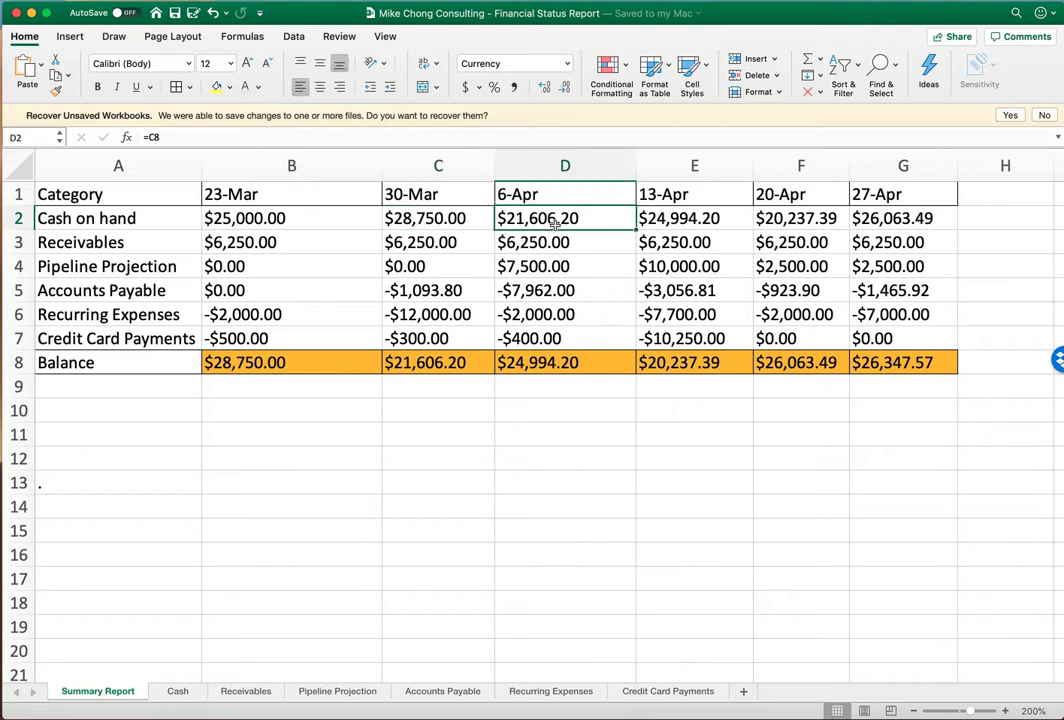
{"action": "double_click", "coordinate": [549, 218]}
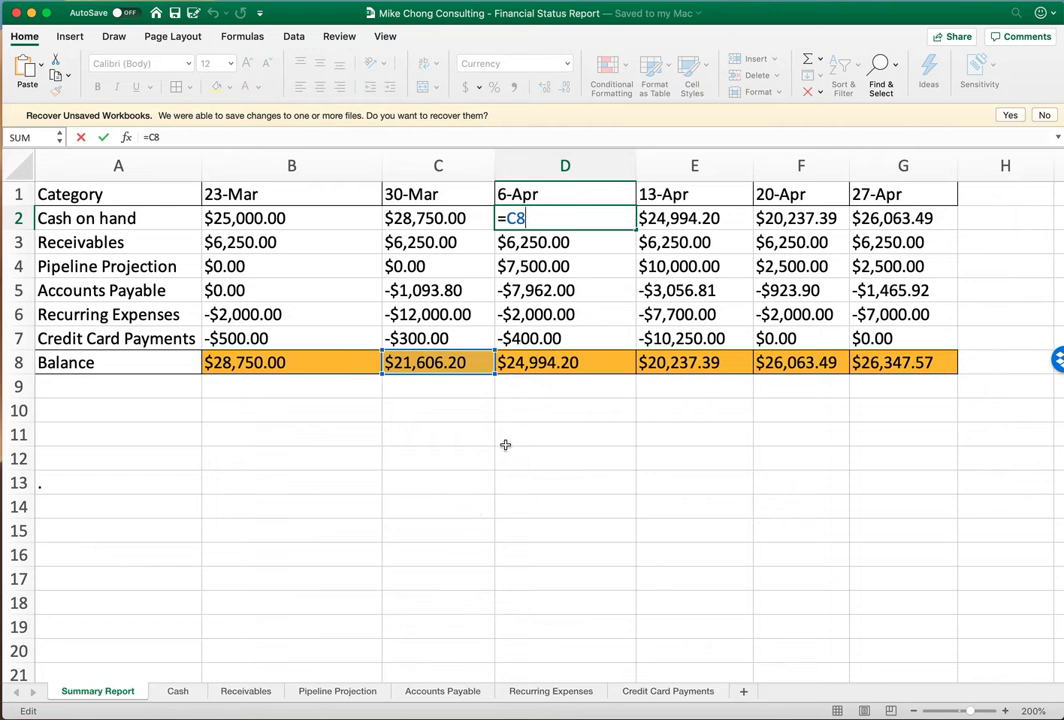
{"action": "key", "text": "Return"}
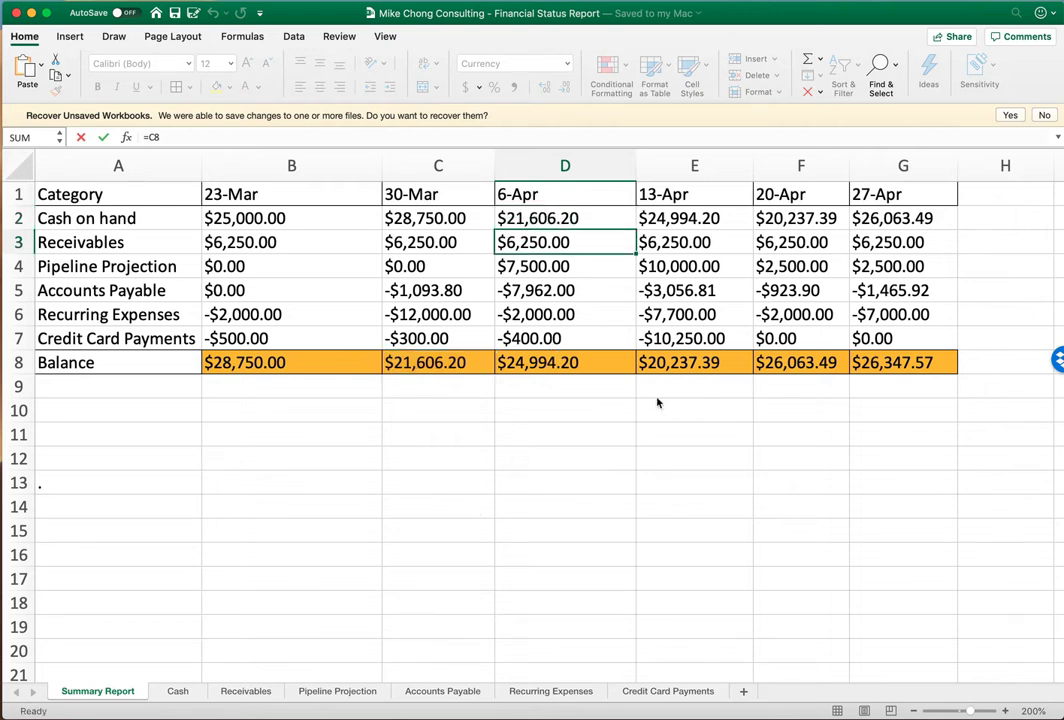
{"action": "key", "text": "Down"}
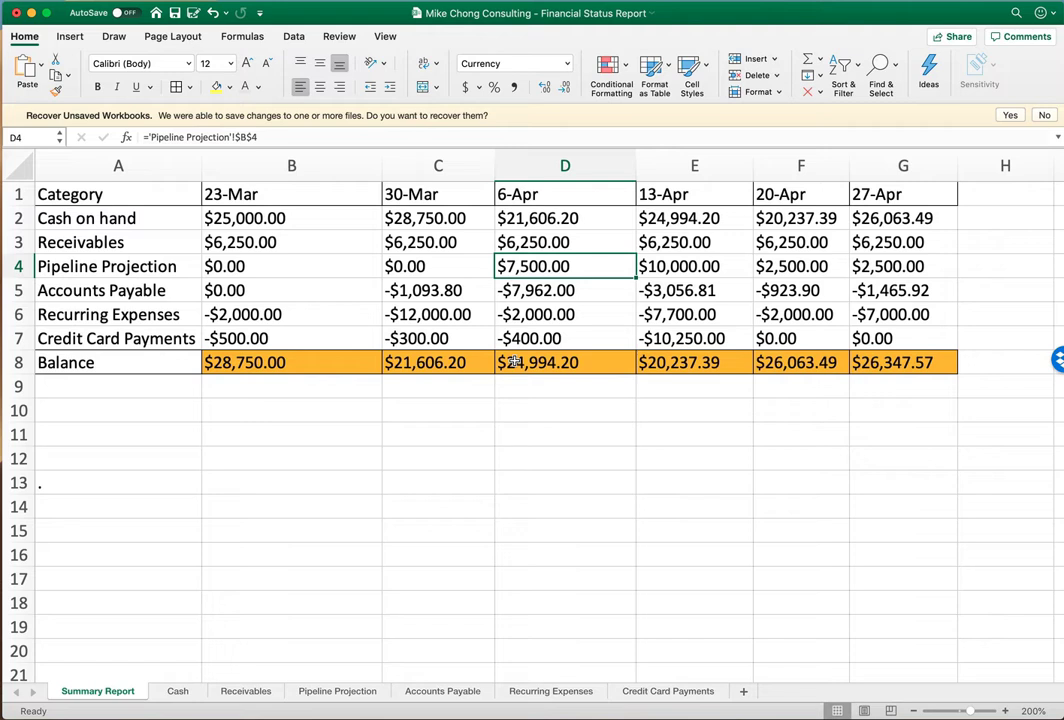
- Set the cash in bank amount on the Cash sheet to 50000
{"action": "left_click", "coordinate": [190, 697]}
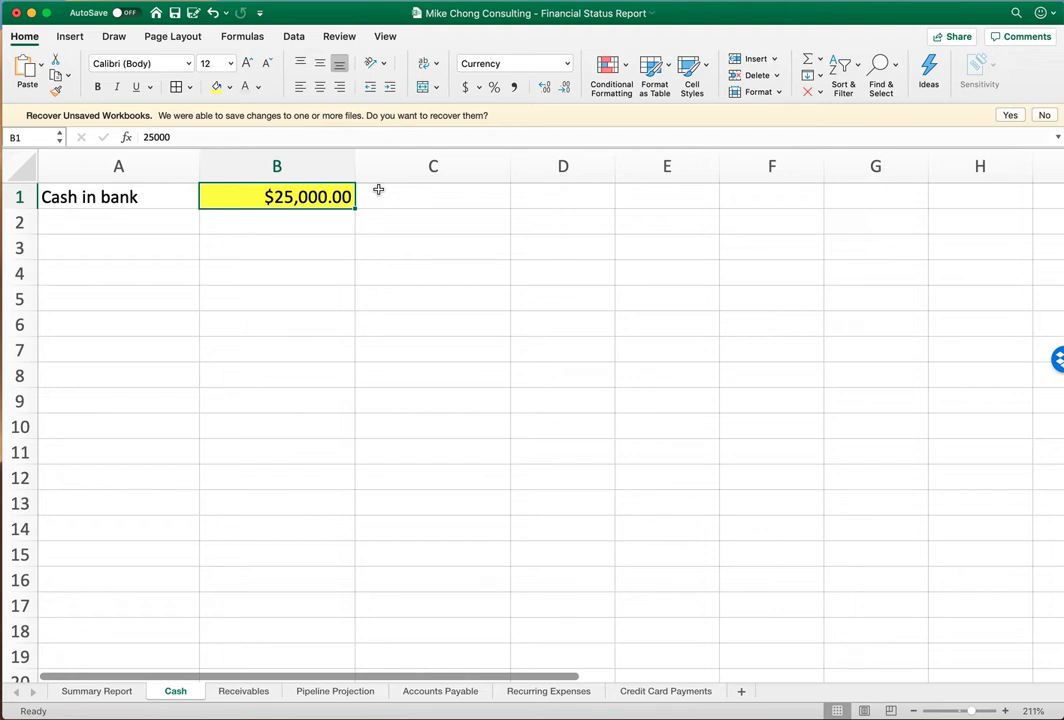
{"action": "type", "text": "50000"}
{"action": "key", "text": "Return"}
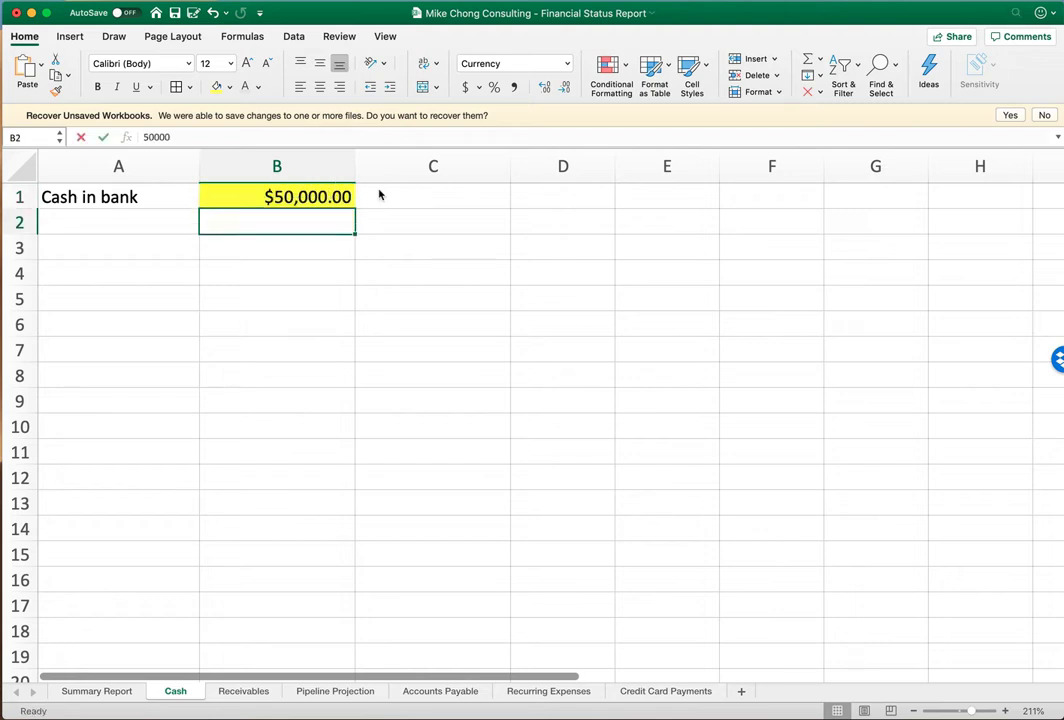
- Check the 23-Mar cash on hand and the weekly balances from 23-Mar to 27-Apr on the Summary Report
{"action": "left_click", "coordinate": [126, 692]}
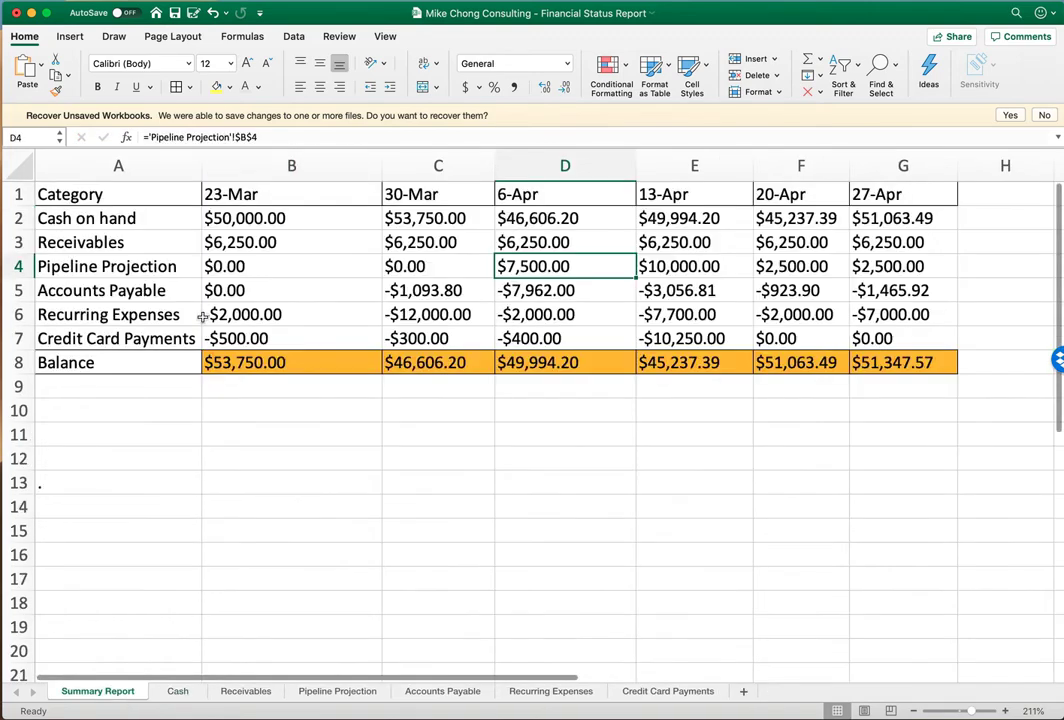
{"action": "left_click", "coordinate": [245, 219]}
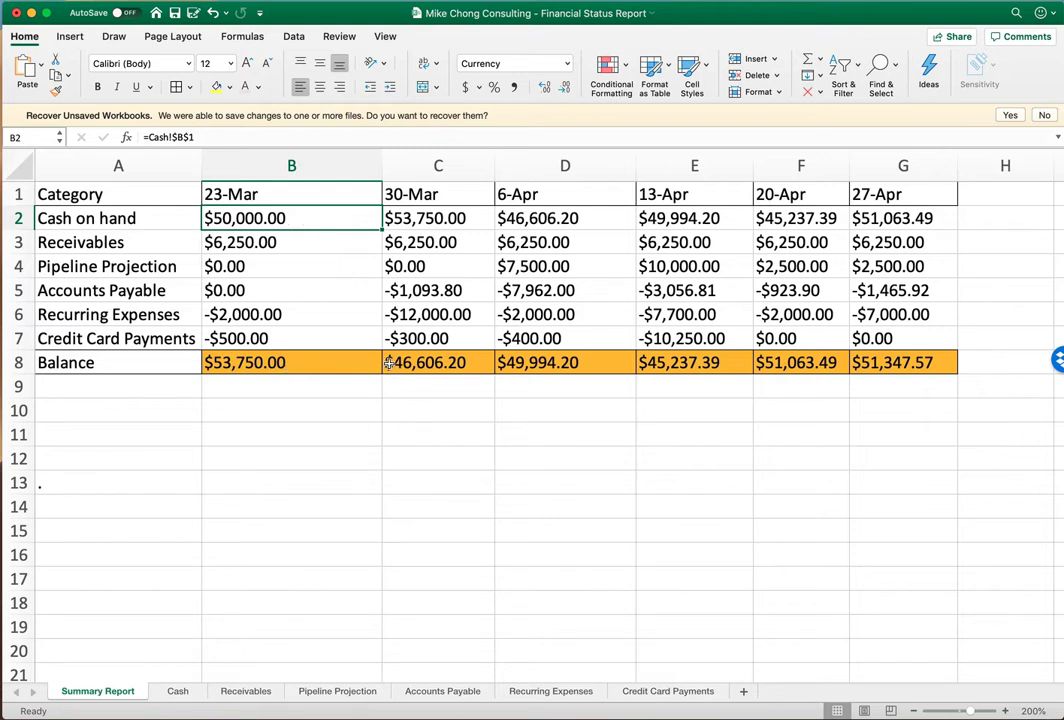
{"action": "left_click_drag", "start_coordinate": [895, 362], "coordinate": [345, 366]}
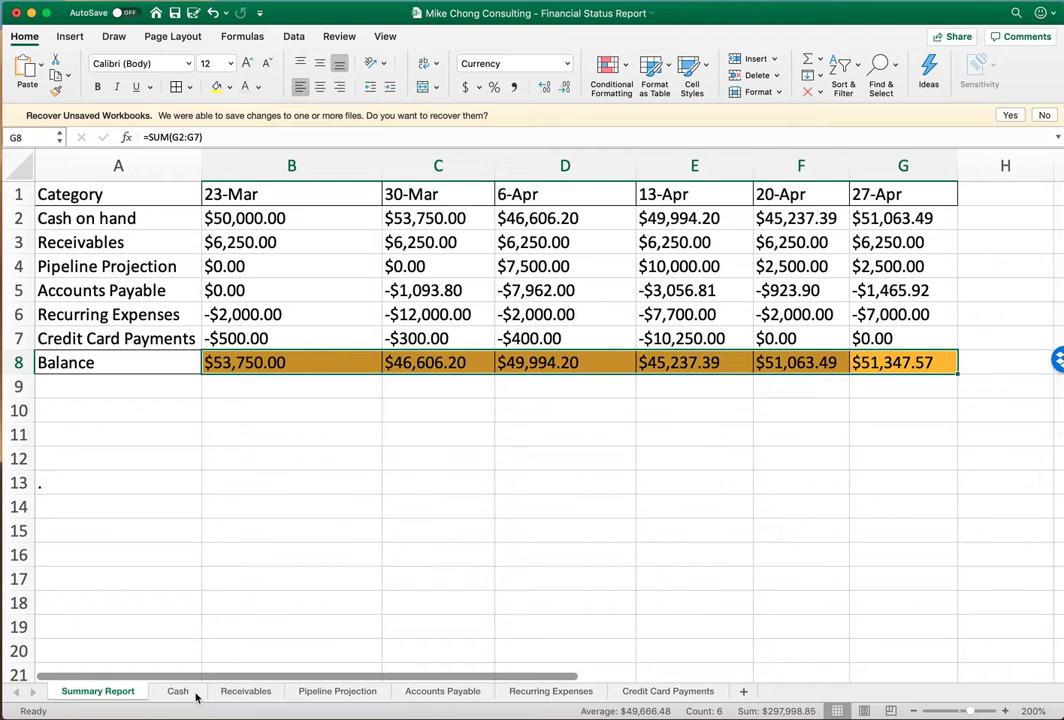
- Examine the Receivables sheet's not posted and open + unpaid categories and its Stripe, PayPal, Square and Checks columns
{"action": "left_click", "coordinate": [246, 691]}
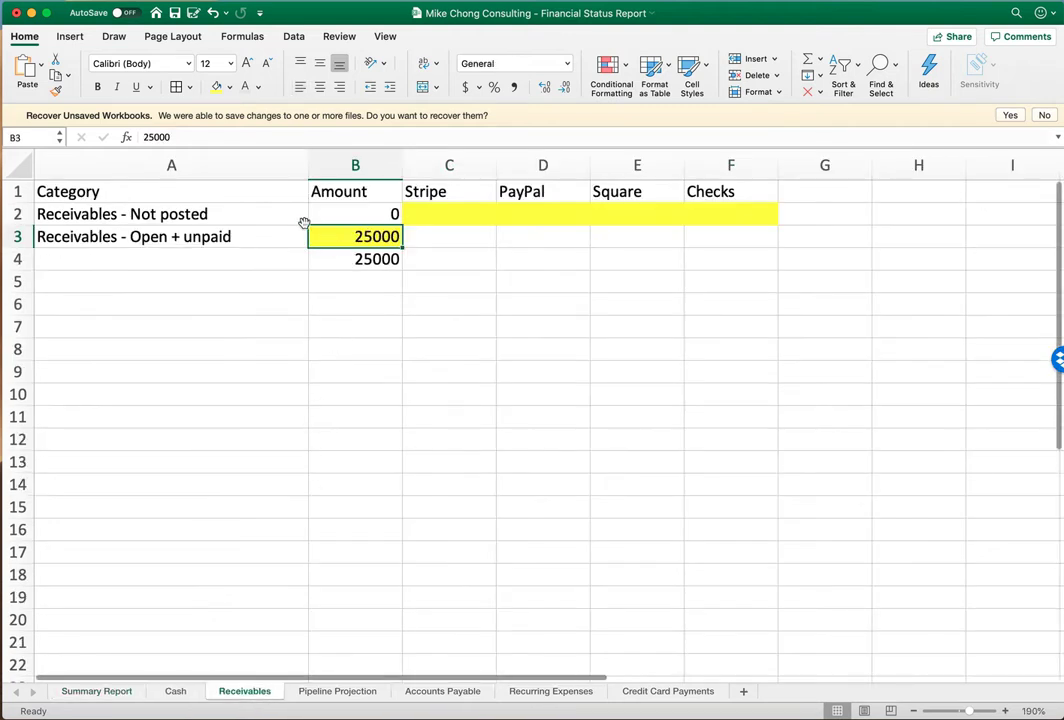
{"action": "left_click", "coordinate": [183, 196]}
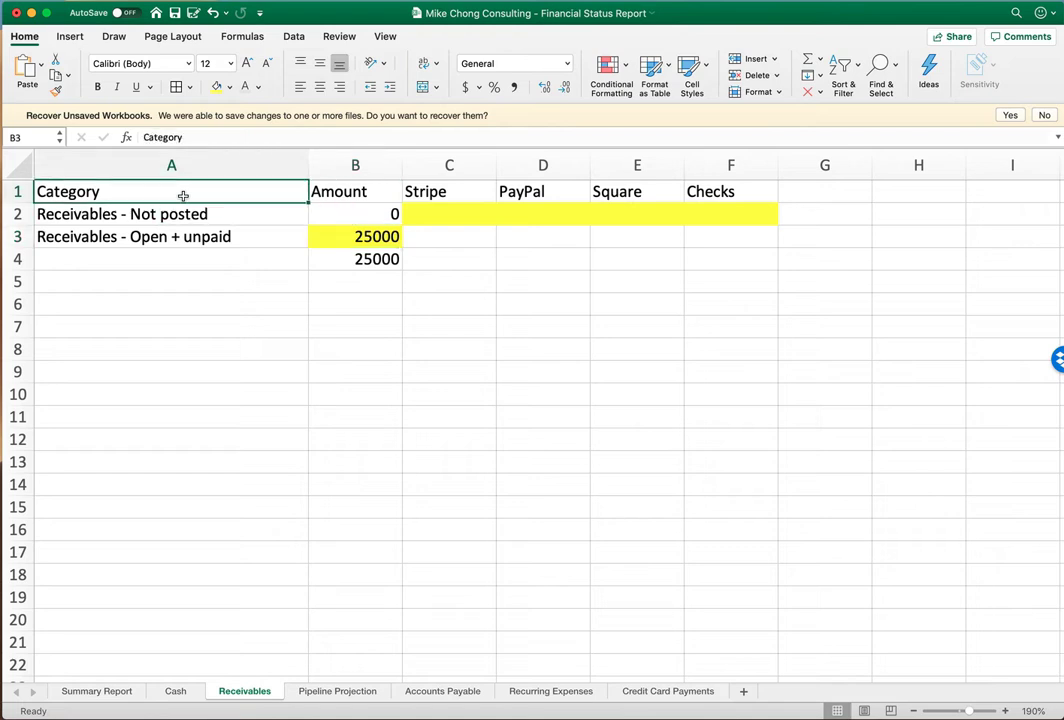
{"action": "left_click", "coordinate": [163, 213]}
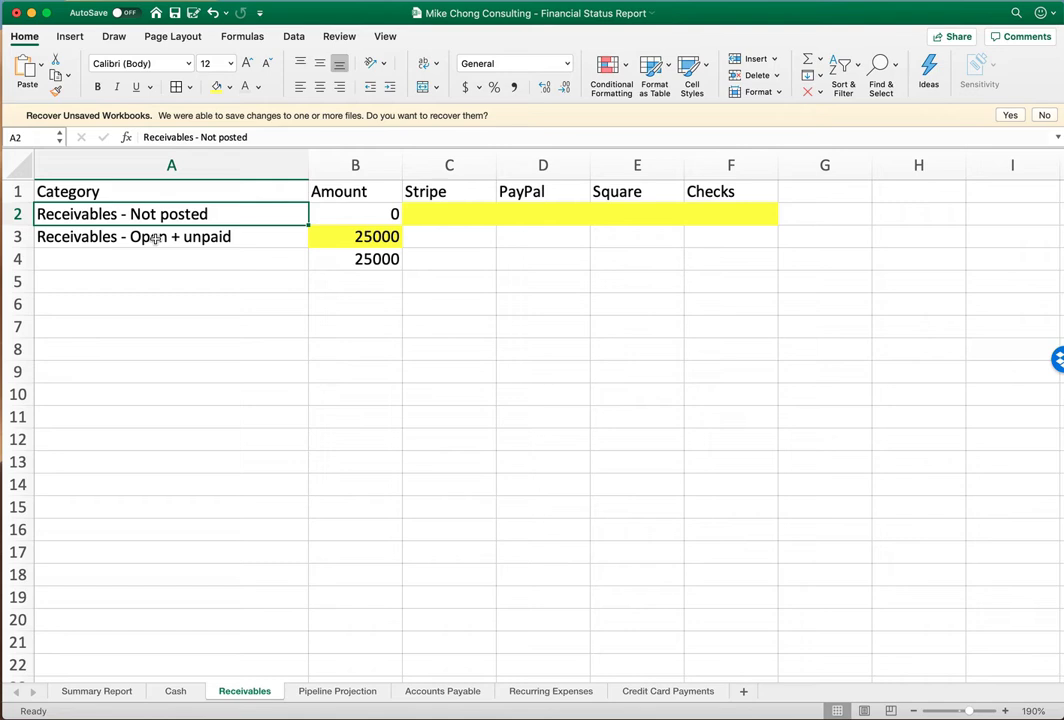
{"action": "left_click", "coordinate": [447, 221]}
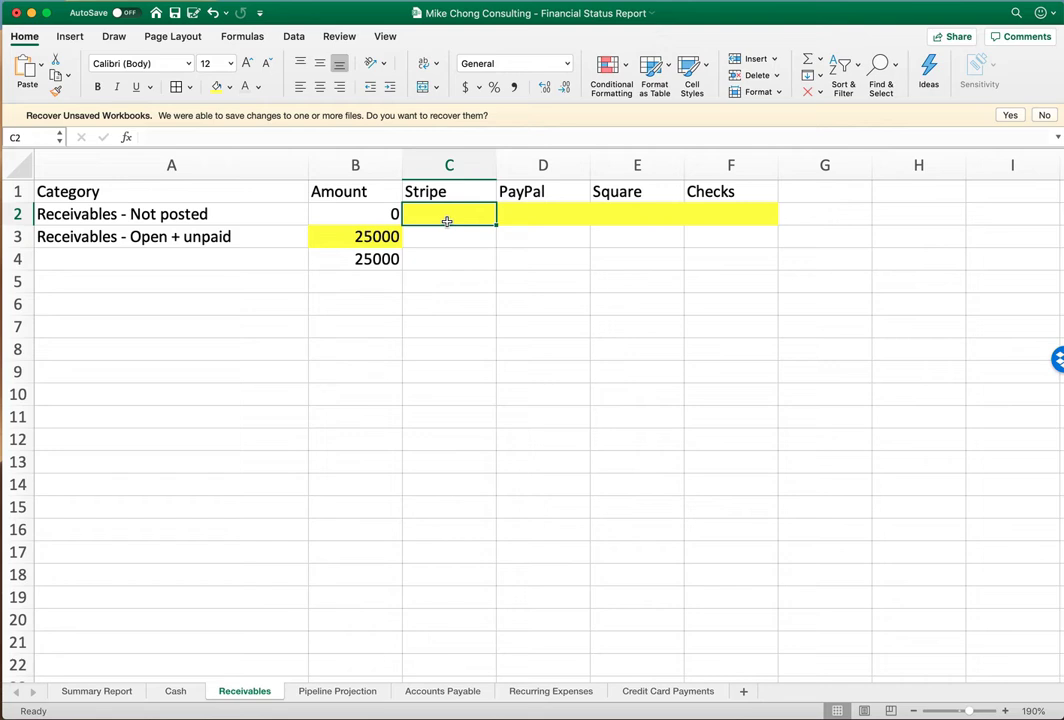
{"action": "left_click", "coordinate": [565, 190]}
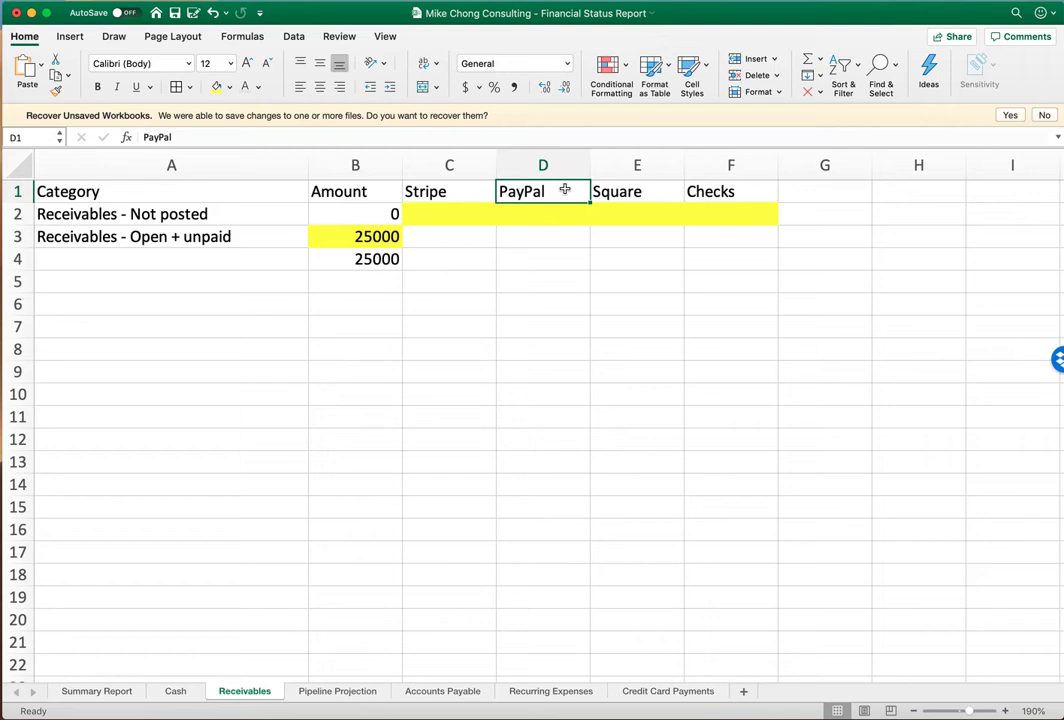
{"action": "left_click_drag", "start_coordinate": [767, 190], "coordinate": [340, 190]}
{"action": "left_click", "coordinate": [208, 245]}
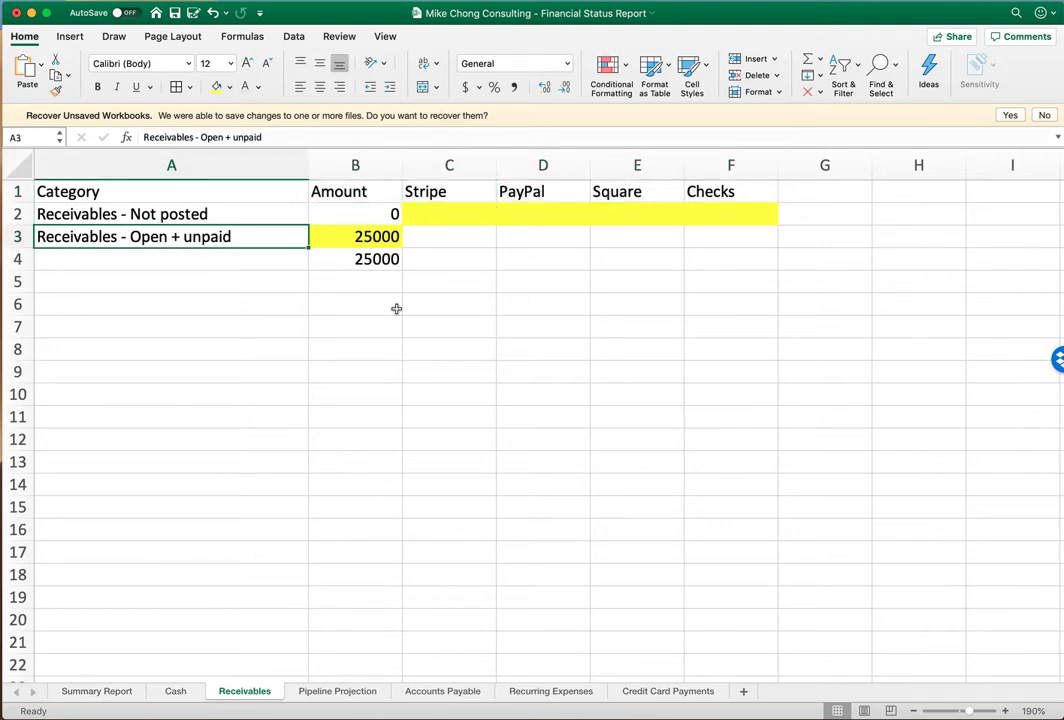
- Set the open + unpaid receivables amount to 2000
{"action": "left_click", "coordinate": [364, 238]}
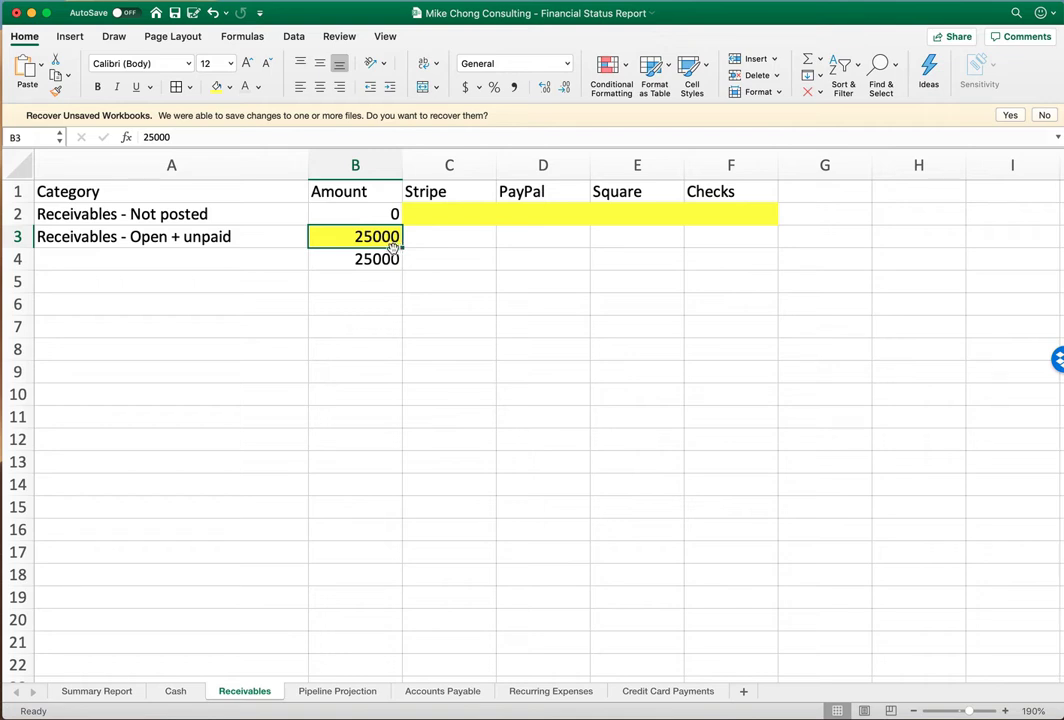
{"action": "type", "text": "2"}
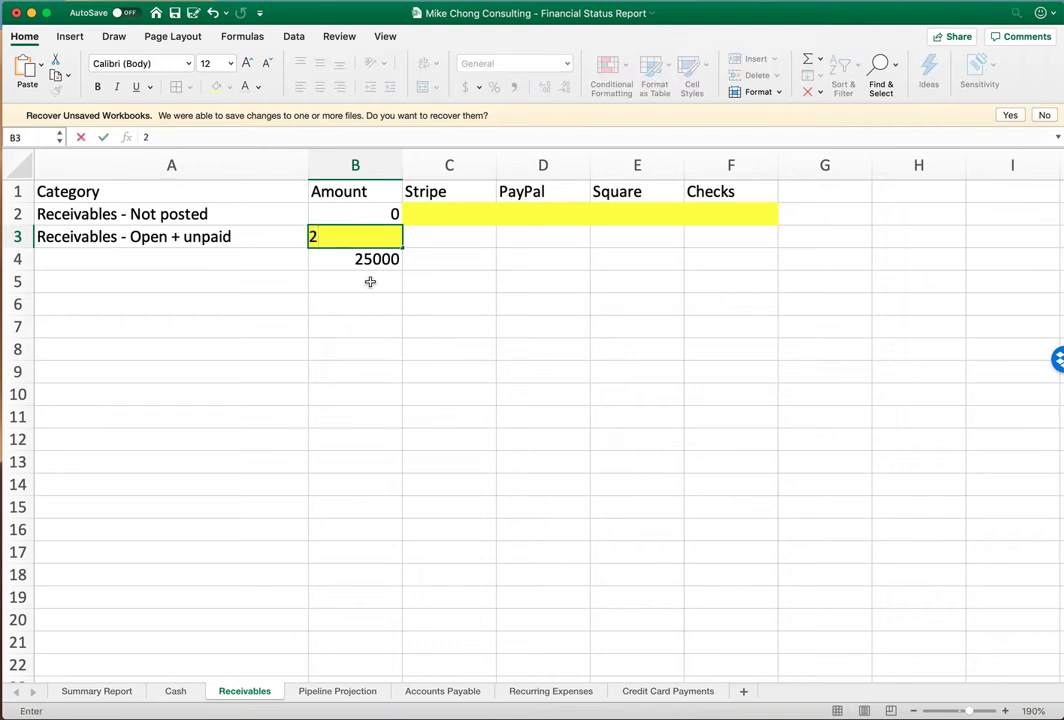
{"action": "type", "text": "000"}
{"action": "key", "text": "Return"}
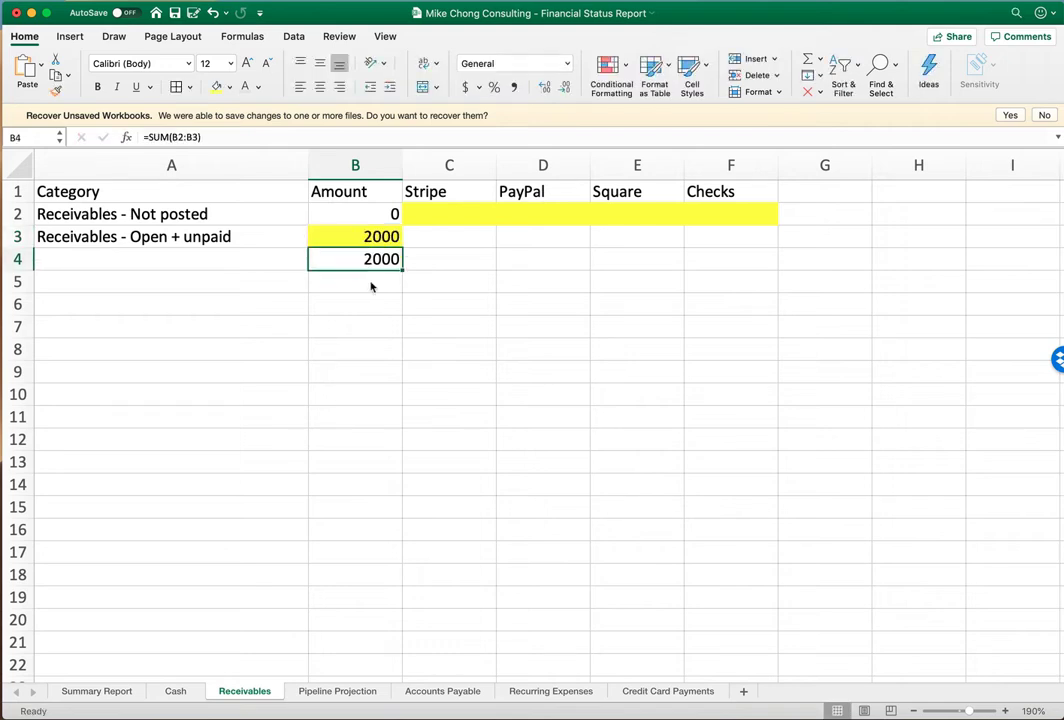
- Set the open + unpaid receivables amount to 17000
{"action": "key", "text": "Up"}
{"action": "type", "text": "17000"}
{"action": "key", "text": "Return"}
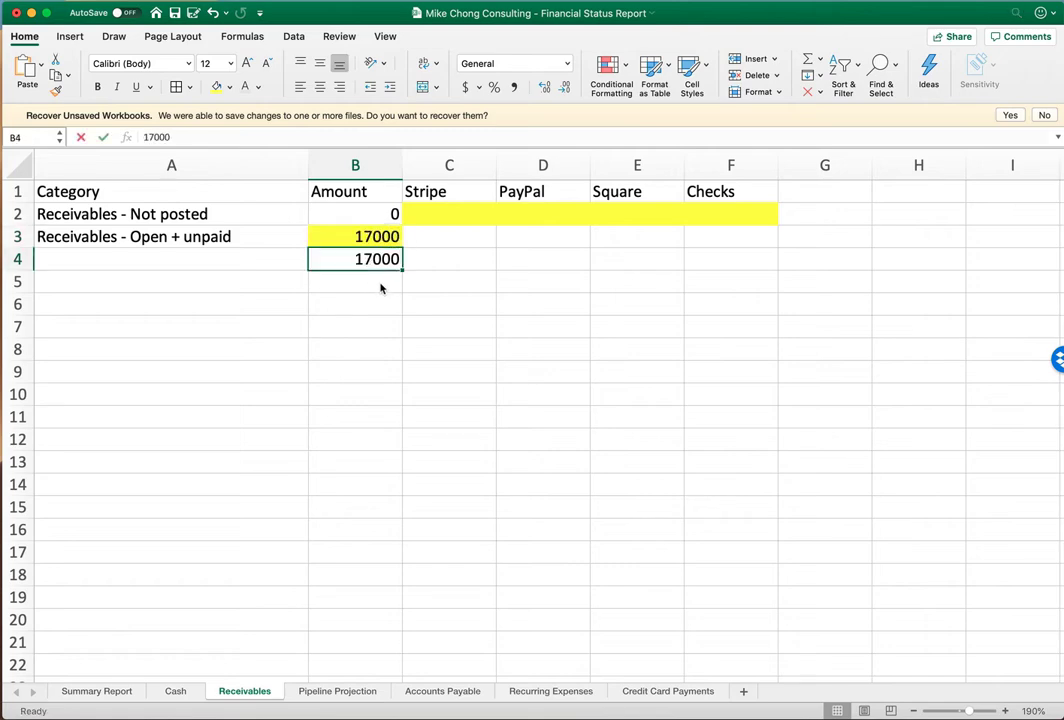
- Inspect the 23-Mar receivables formula on the Summary Report and its not posted source amount on the Receivables sheet
{"action": "left_click", "coordinate": [97, 690]}
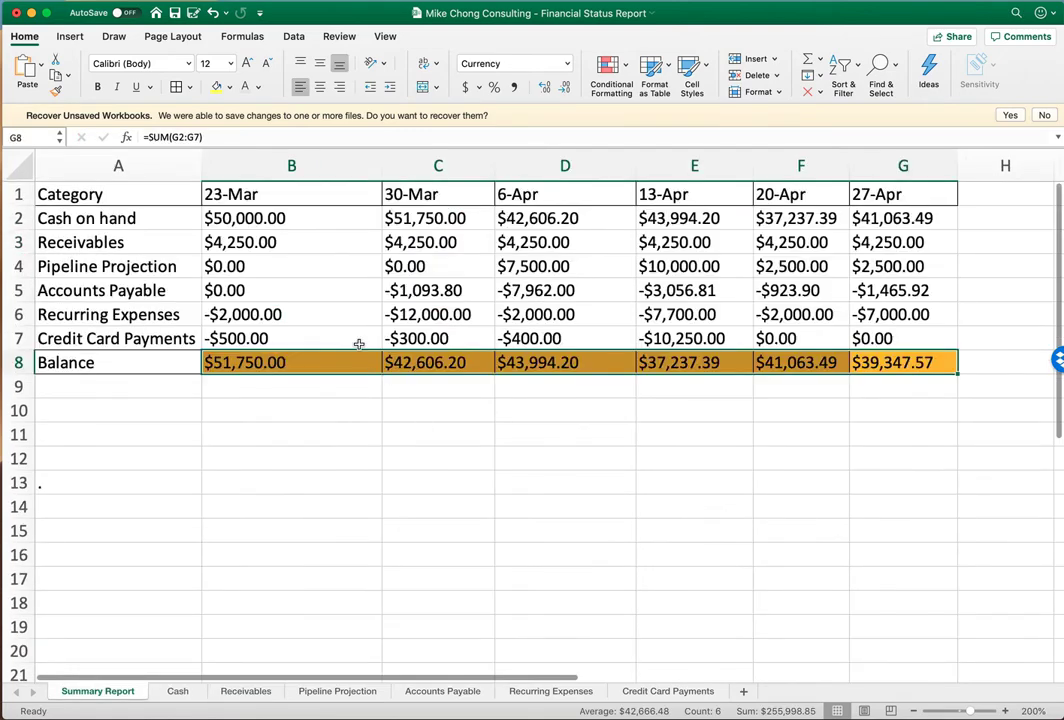
{"action": "left_click", "coordinate": [289, 250]}
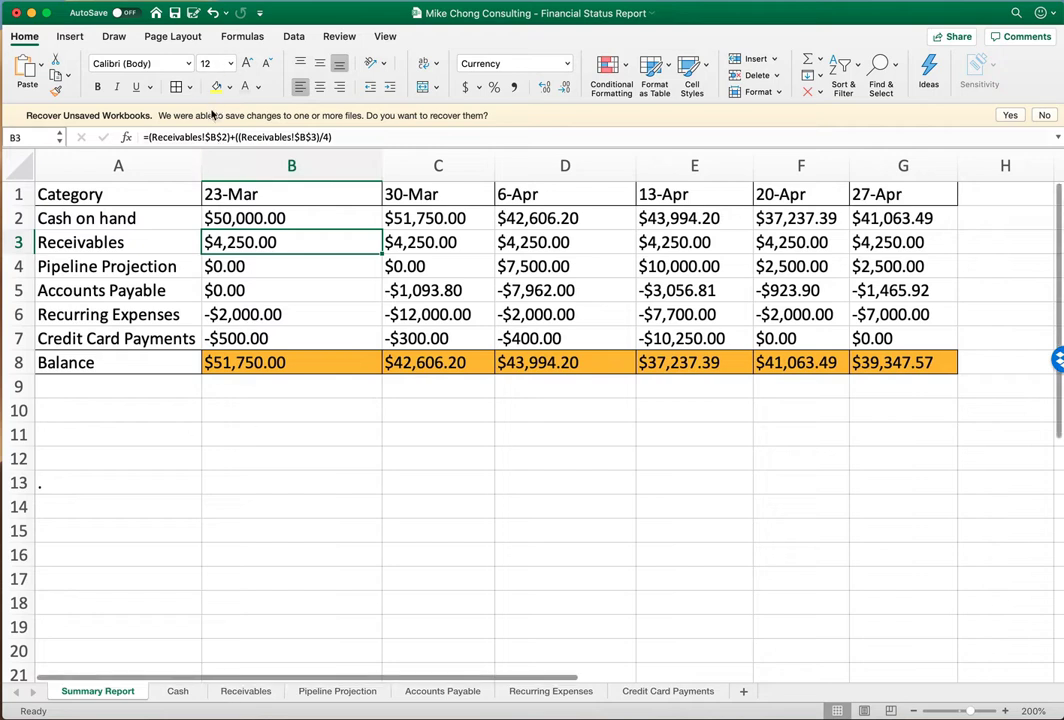
{"action": "double_click", "coordinate": [266, 242]}
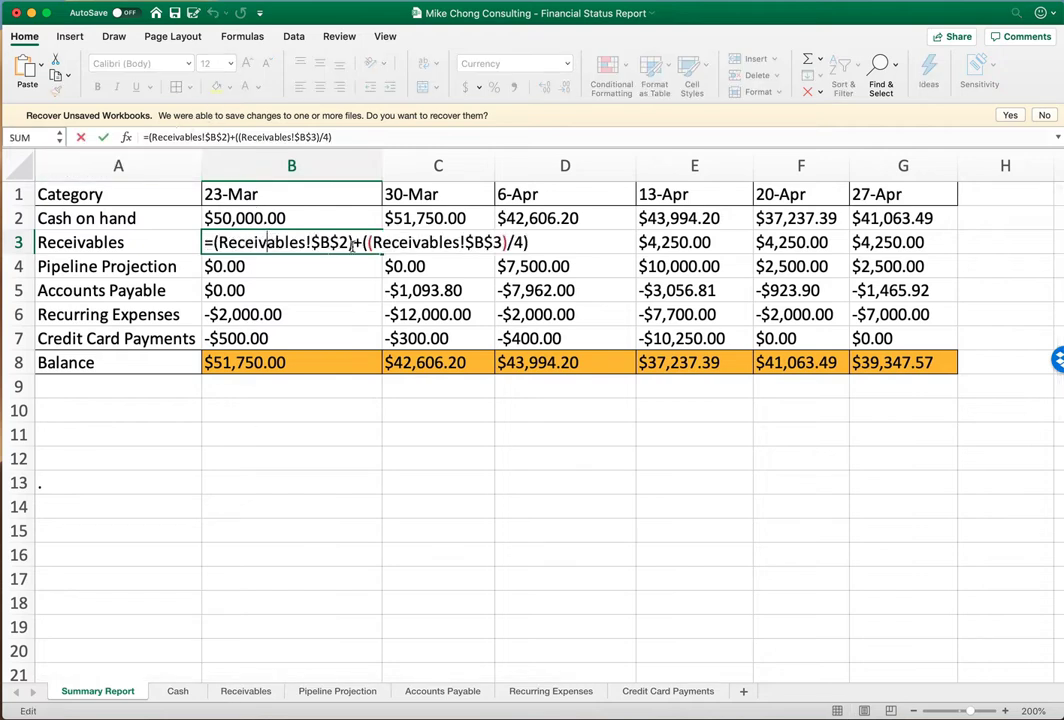
{"action": "left_click", "coordinate": [245, 692]}
{"action": "left_click", "coordinate": [313, 210]}
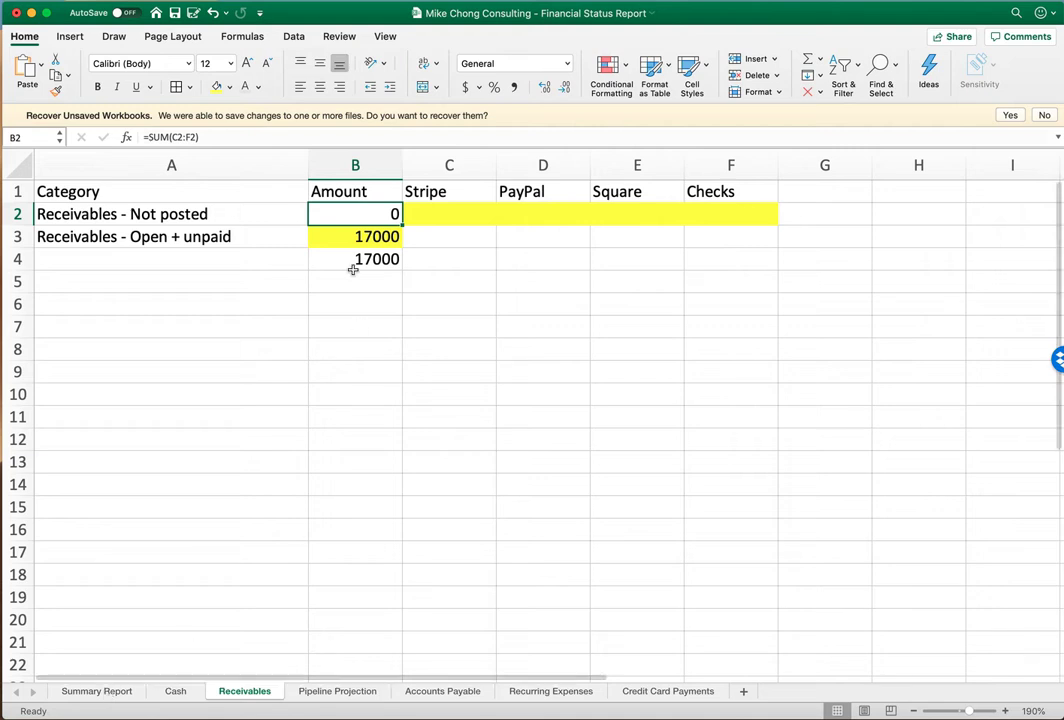
- Inspect the open + unpaid receivables amount and how the Summary Report's weekly receivables formulas divide it by 4
{"action": "left_click", "coordinate": [394, 243]}
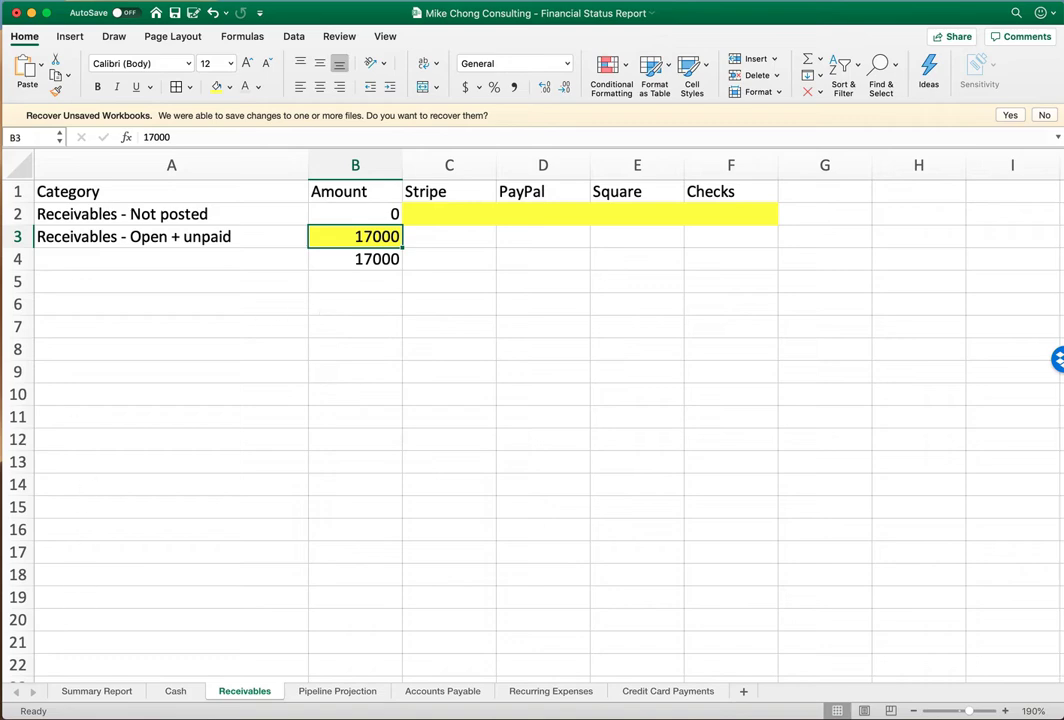
{"action": "left_click", "coordinate": [124, 692]}
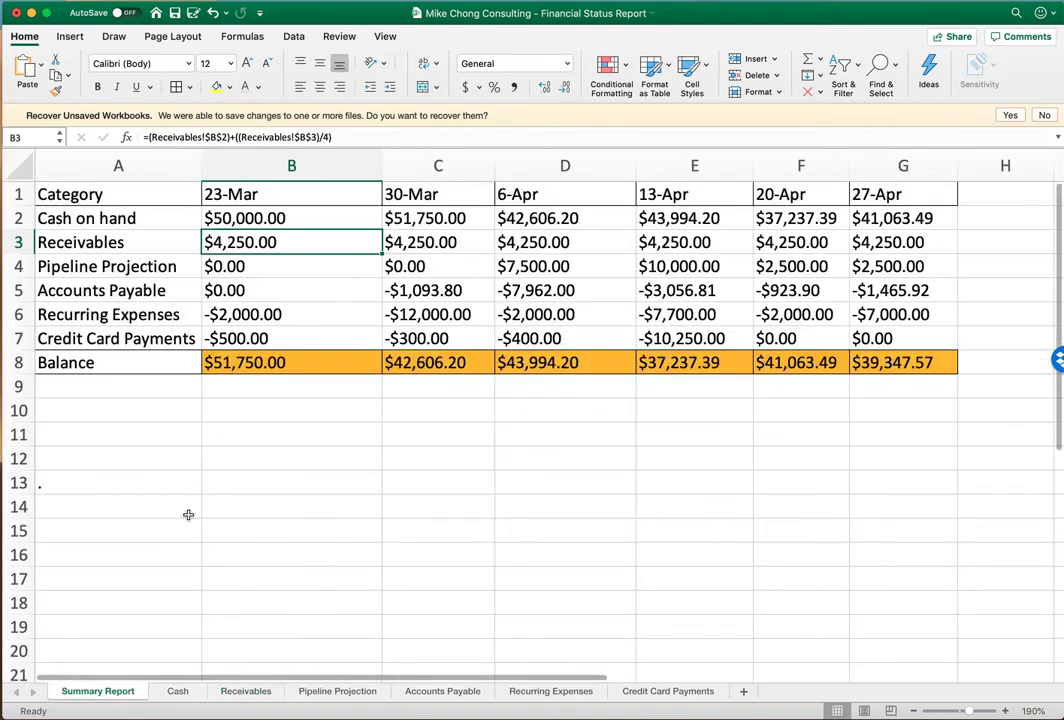
{"action": "double_click", "coordinate": [311, 242]}
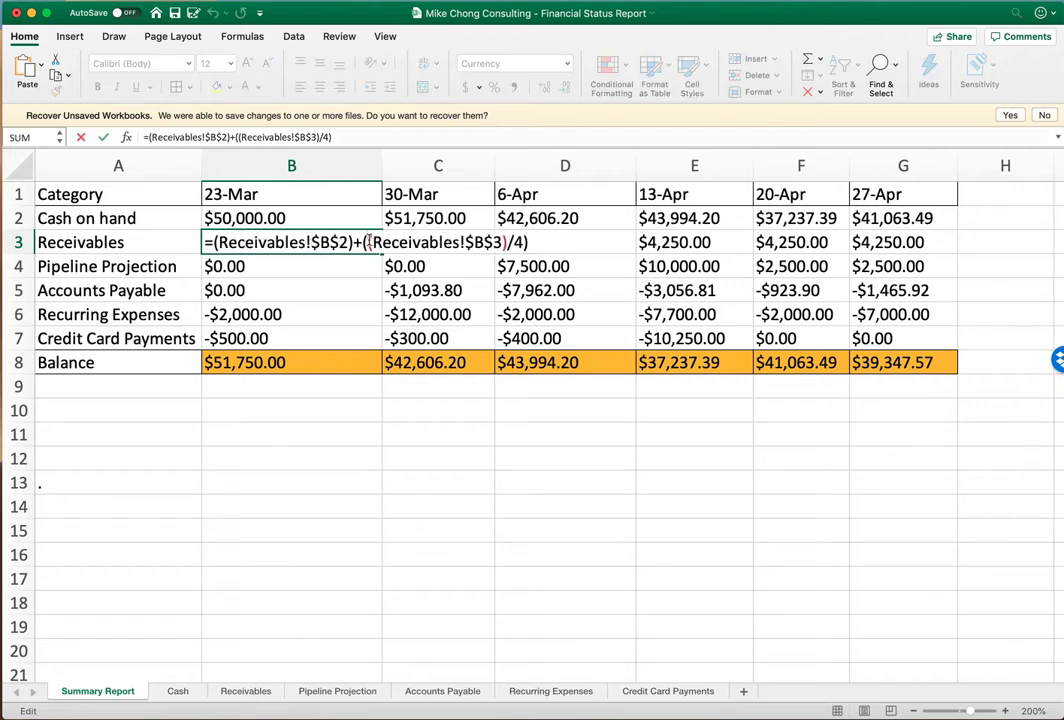
{"action": "left_click_drag", "start_coordinate": [368, 242], "coordinate": [492, 242]}
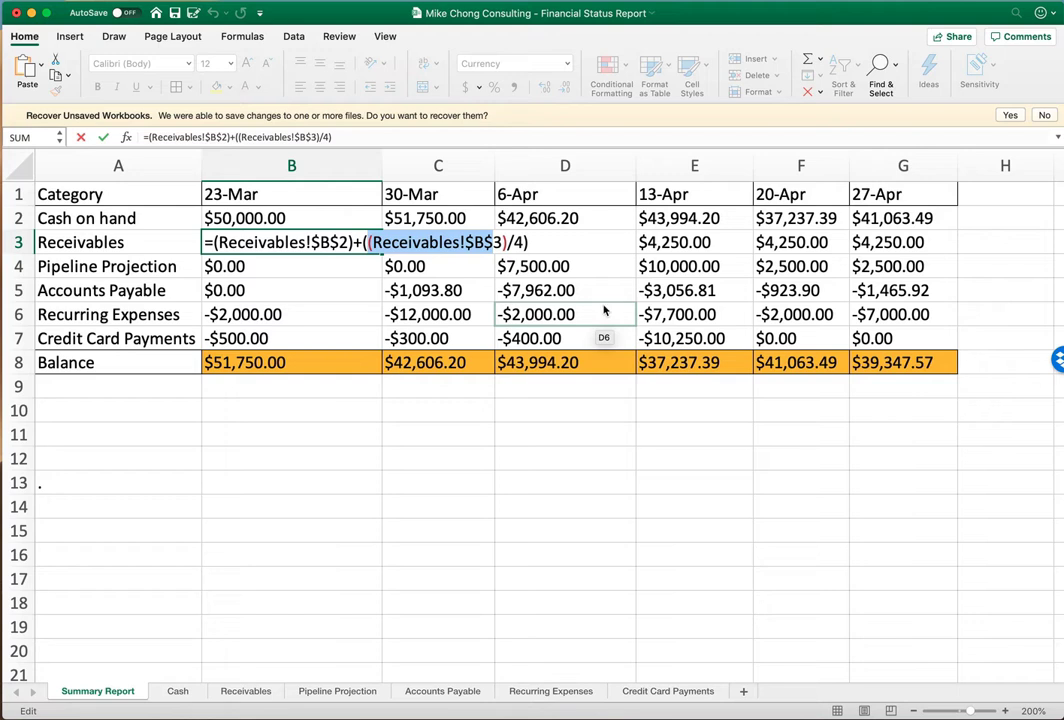
{"action": "key", "text": "Return"}
{"action": "left_click_drag", "start_coordinate": [455, 240], "coordinate": [893, 241]}
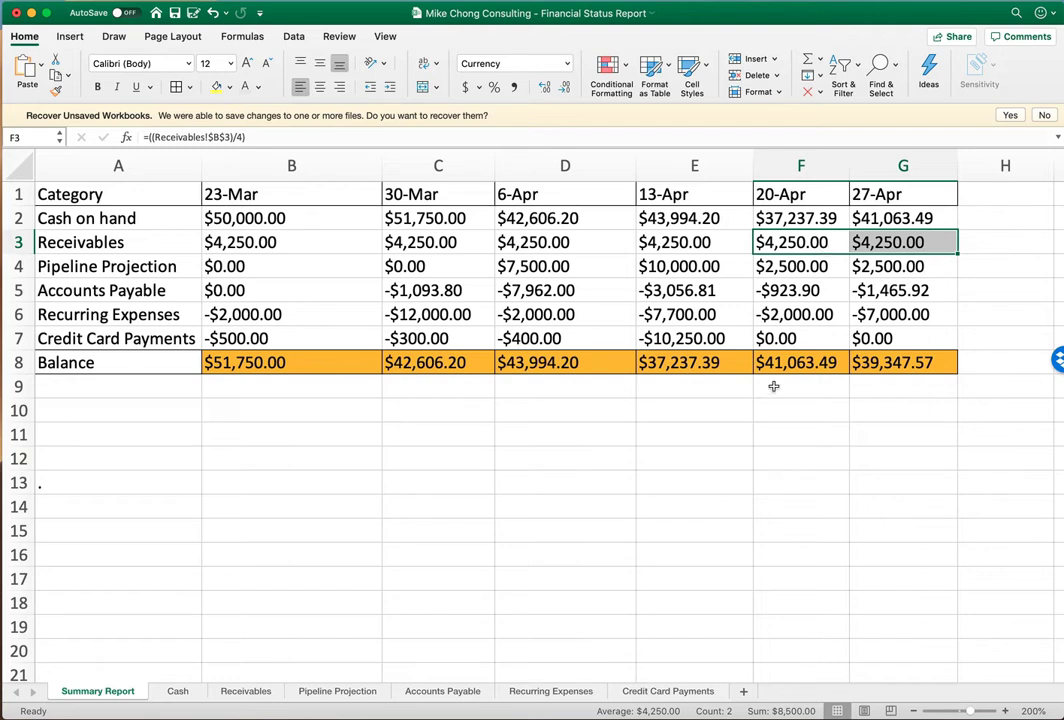
- Set the 13-Apr projected sales on the Pipeline Projection sheet to 5000
{"action": "left_click", "coordinate": [250, 691]}
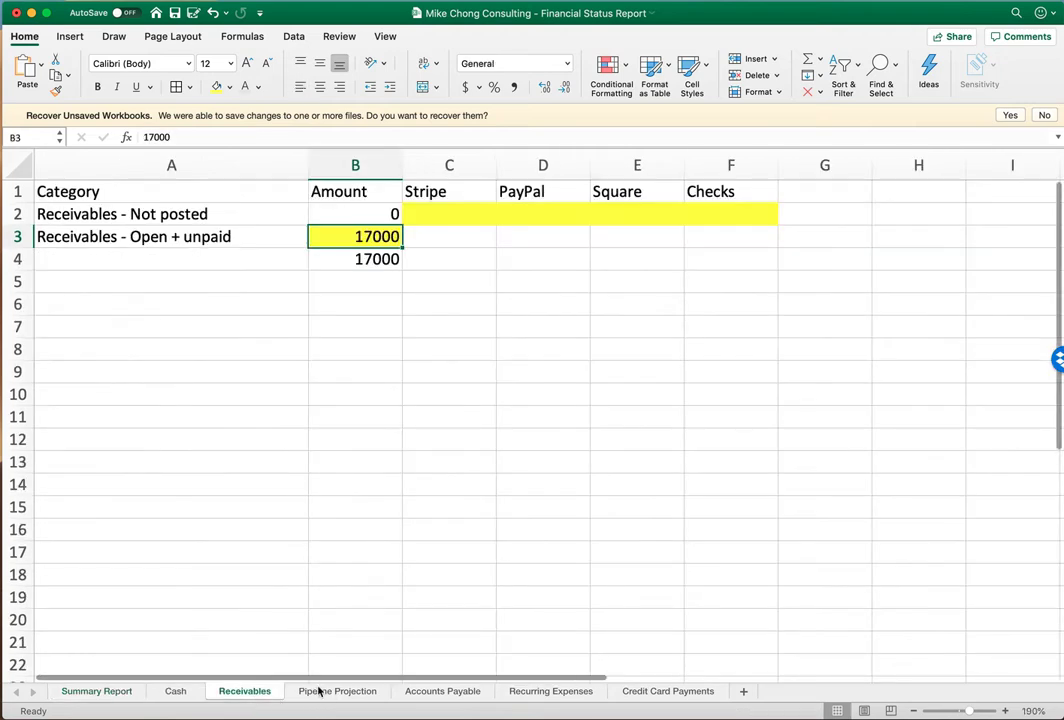
{"action": "left_click", "coordinate": [318, 691]}
{"action": "left_click", "coordinate": [278, 236]}
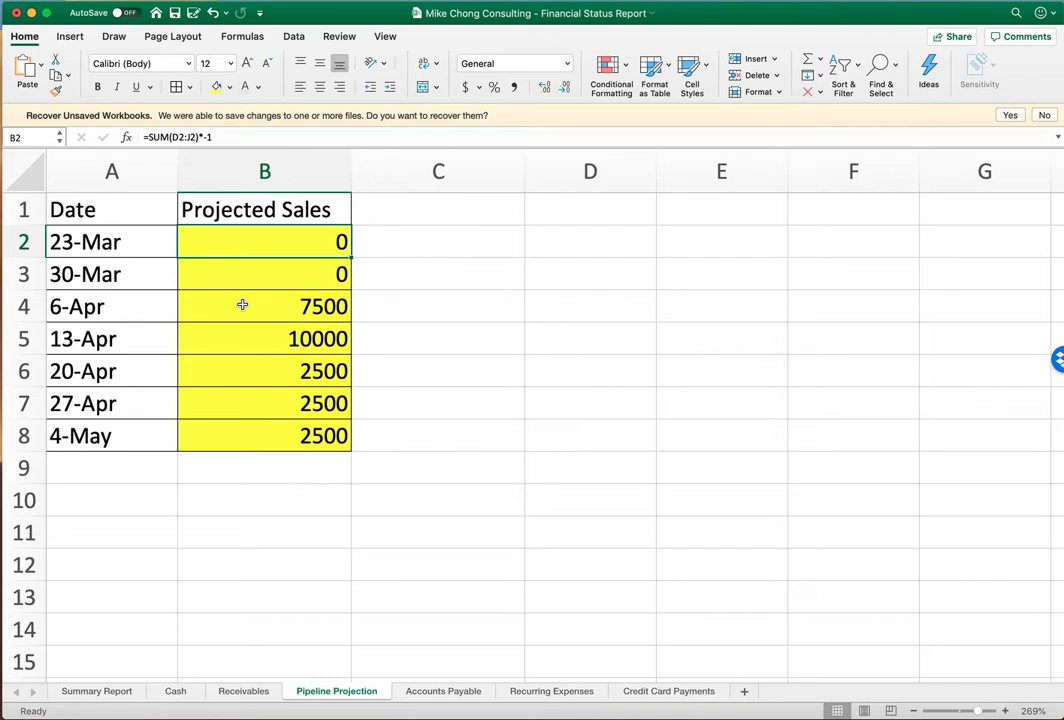
{"action": "left_click", "coordinate": [244, 274]}
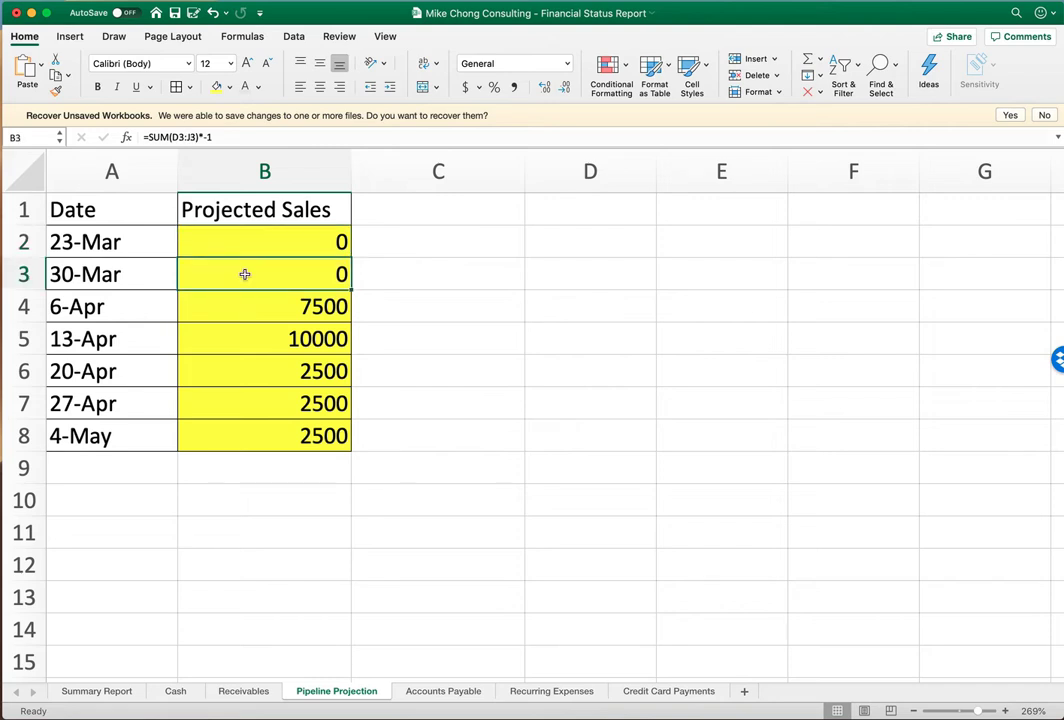
{"action": "left_click", "coordinate": [227, 326]}
{"action": "left_click", "coordinate": [216, 318]}
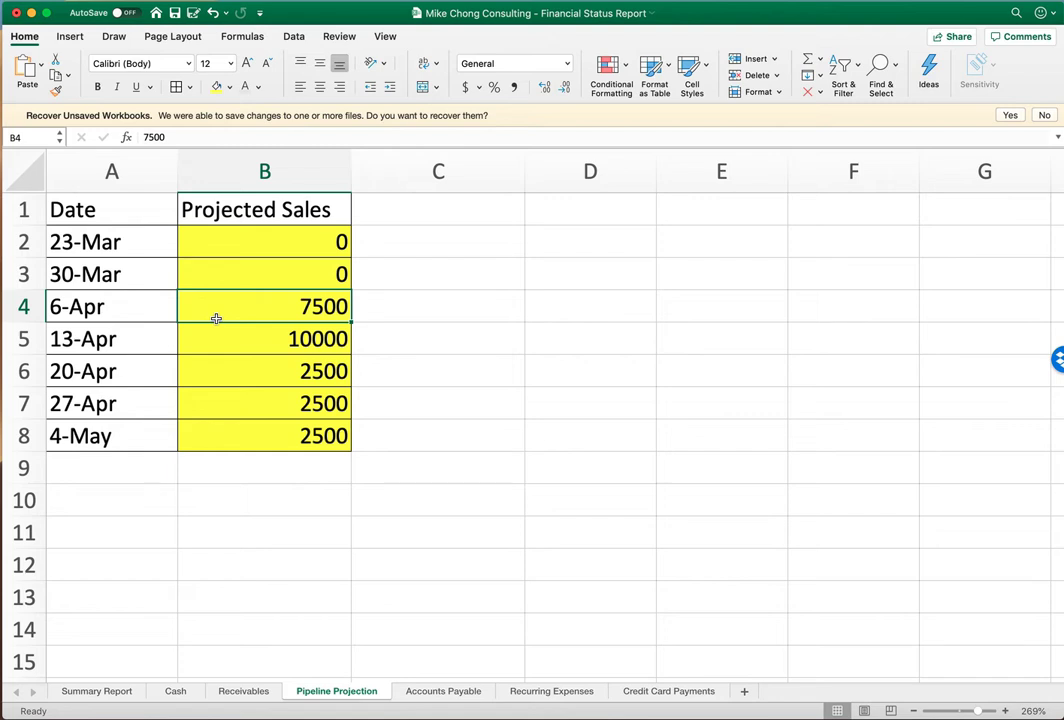
{"action": "key", "text": "Down"}
{"action": "type", "text": "5000"}
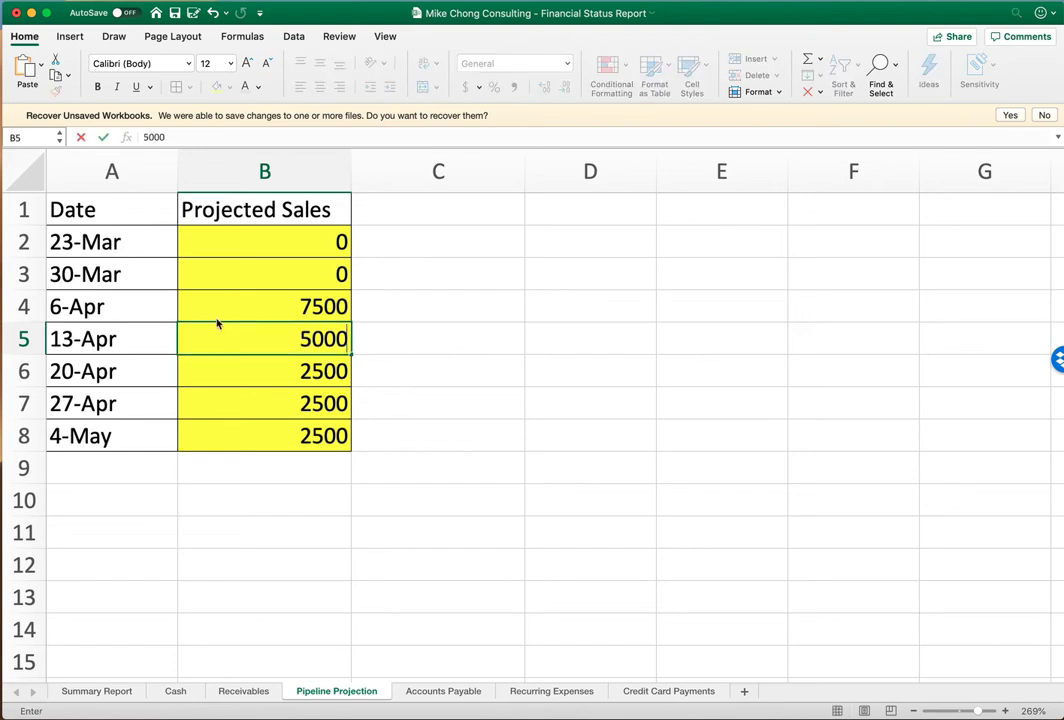
{"action": "key", "text": "Return"}
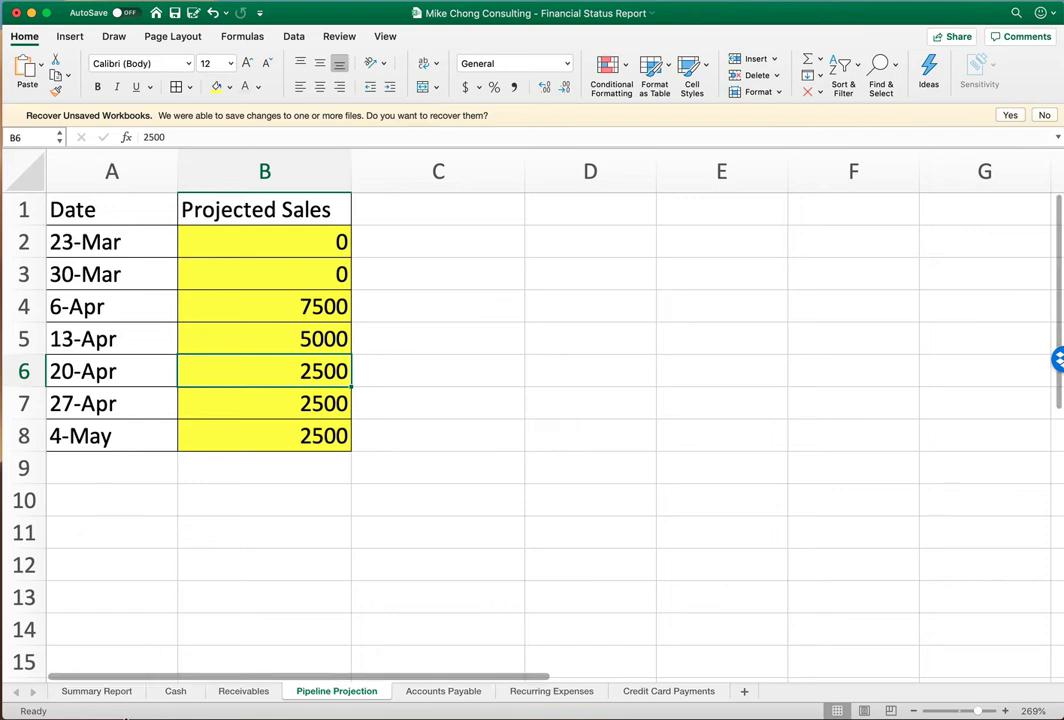
- Review the Summary Report's Pipeline Projection row across all weeks and its 23-Mar receivables formula
{"action": "left_click", "coordinate": [118, 695]}
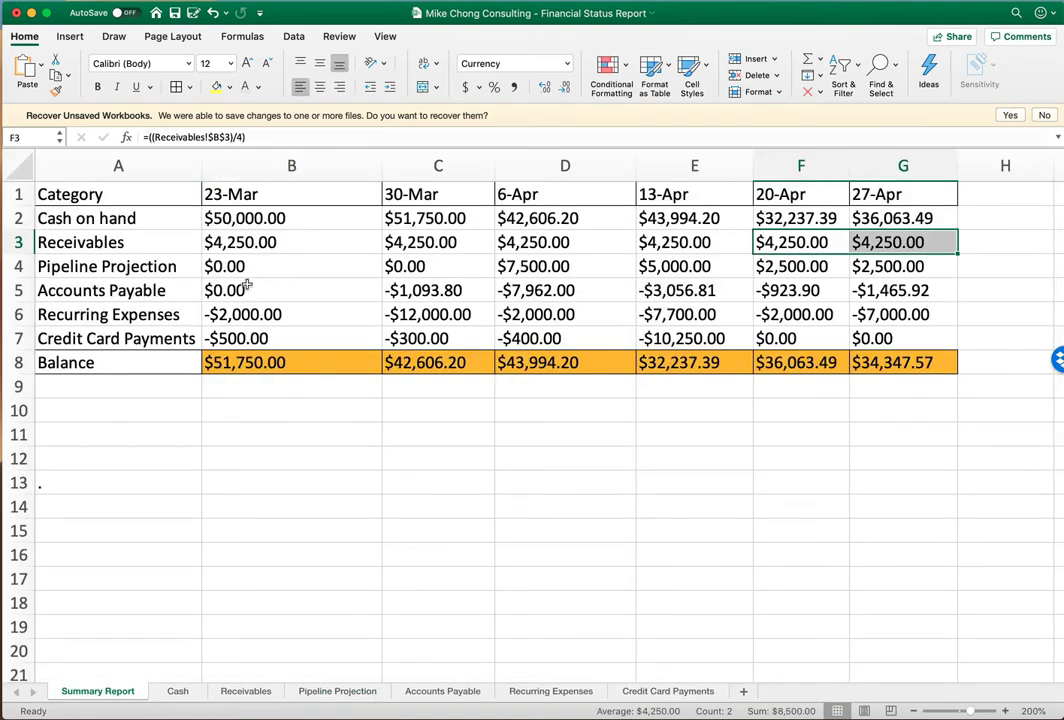
{"action": "left_click_drag", "start_coordinate": [249, 268], "coordinate": [910, 267]}
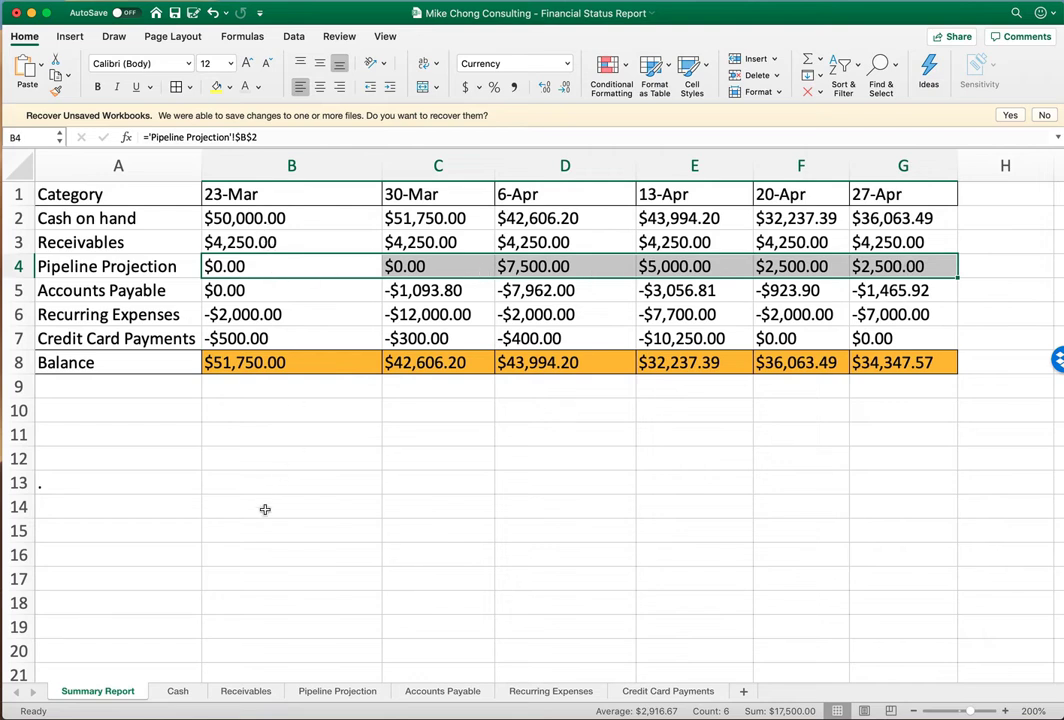
{"action": "left_click", "coordinate": [285, 242]}
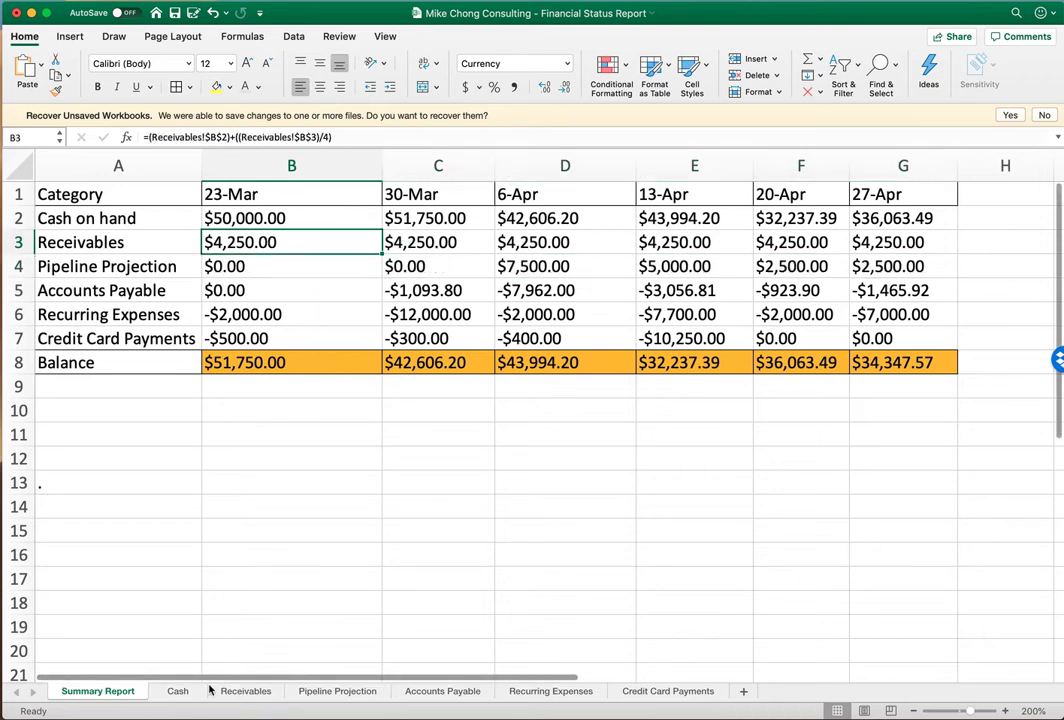
- Enter 500 as the Stripe amount for not posted receivables on the Receivables sheet
{"action": "left_click", "coordinate": [250, 691]}
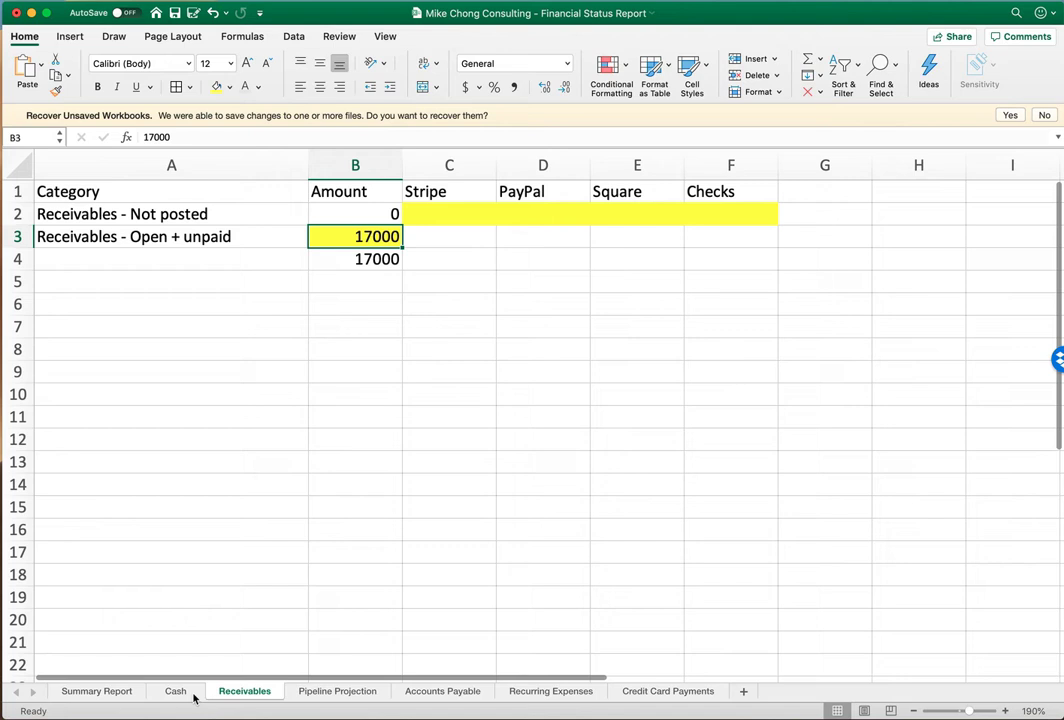
{"action": "left_click", "coordinate": [338, 691]}
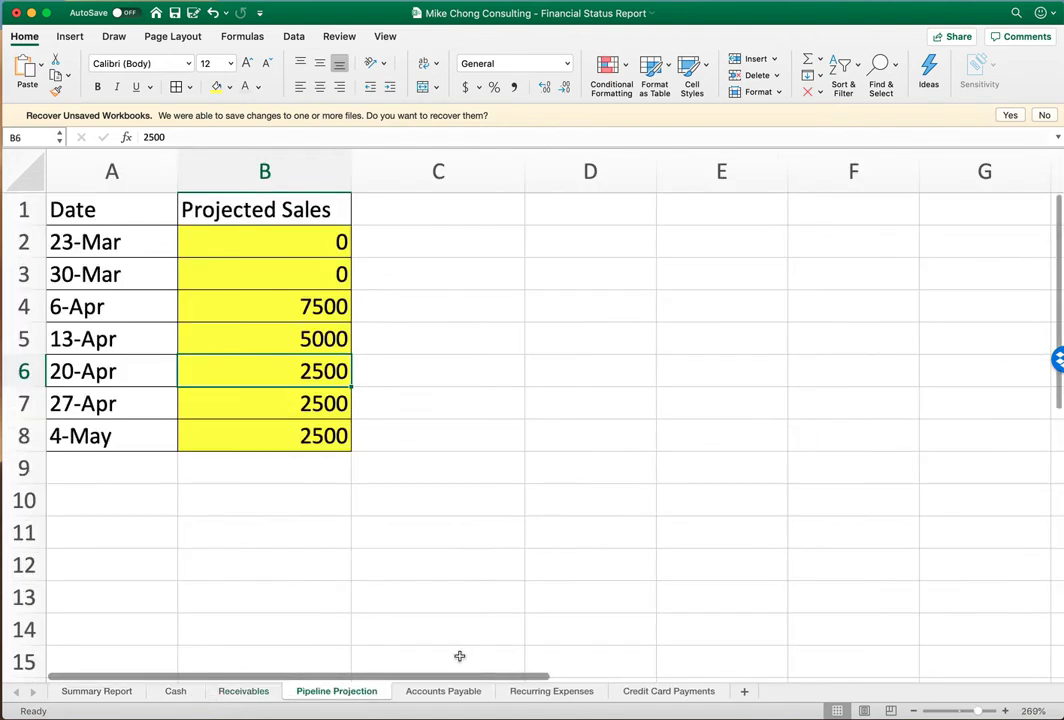
{"action": "left_click", "coordinate": [220, 691]}
{"action": "left_click", "coordinate": [408, 214]}
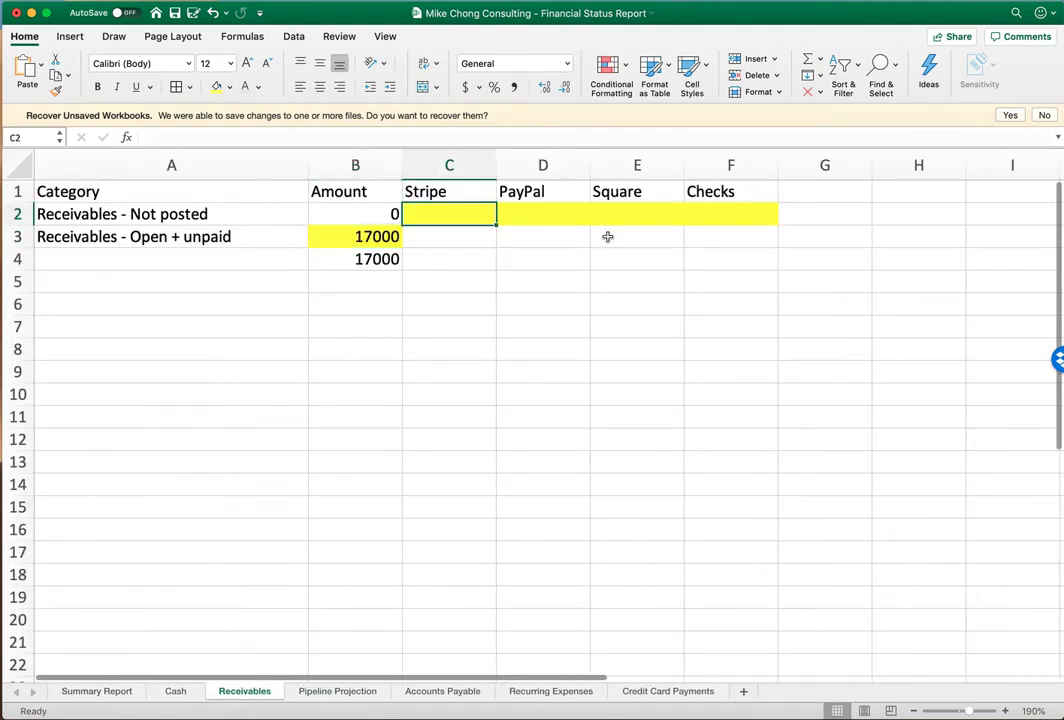
{"action": "type", "text": "500"}
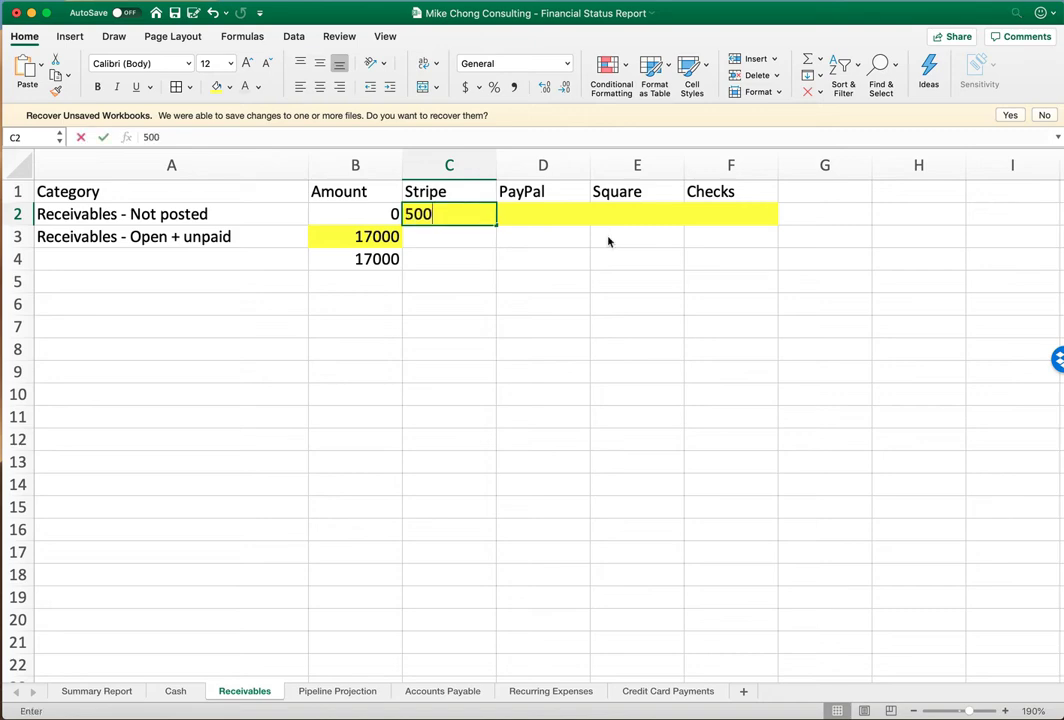
{"action": "key", "text": "Return"}
- Review the Summary Report's Pipeline Projection and Accounts Payable rows from 23-Mar to 27-Apr
{"action": "left_click", "coordinate": [96, 691]}
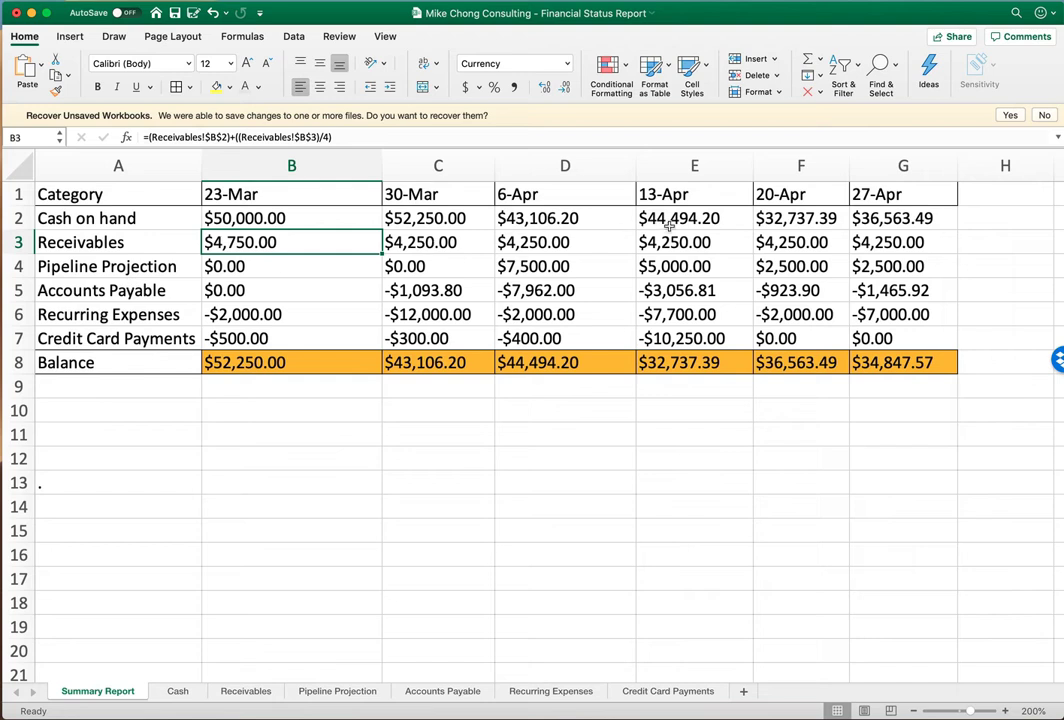
{"action": "left_click_drag", "start_coordinate": [252, 274], "coordinate": [950, 266]}
{"action": "left_click_drag", "start_coordinate": [245, 290], "coordinate": [930, 290]}
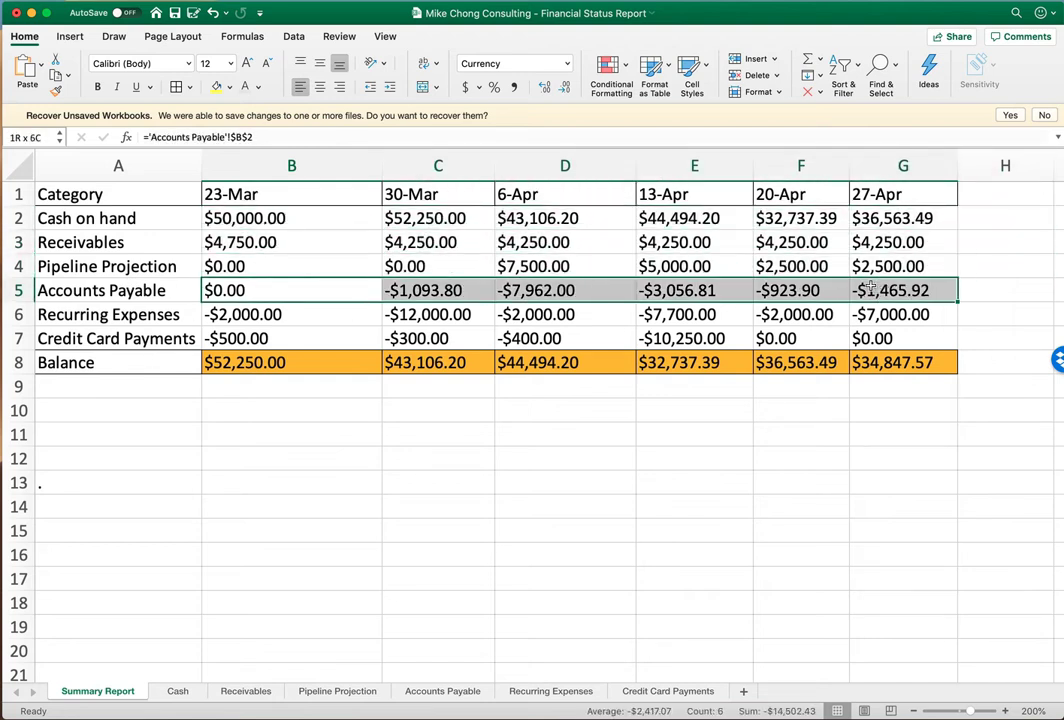
- Examine the Accounts Payable sheet's vendor, Rent and Sales Tax columns and its 23-Mar row
{"action": "left_click", "coordinate": [474, 688]}
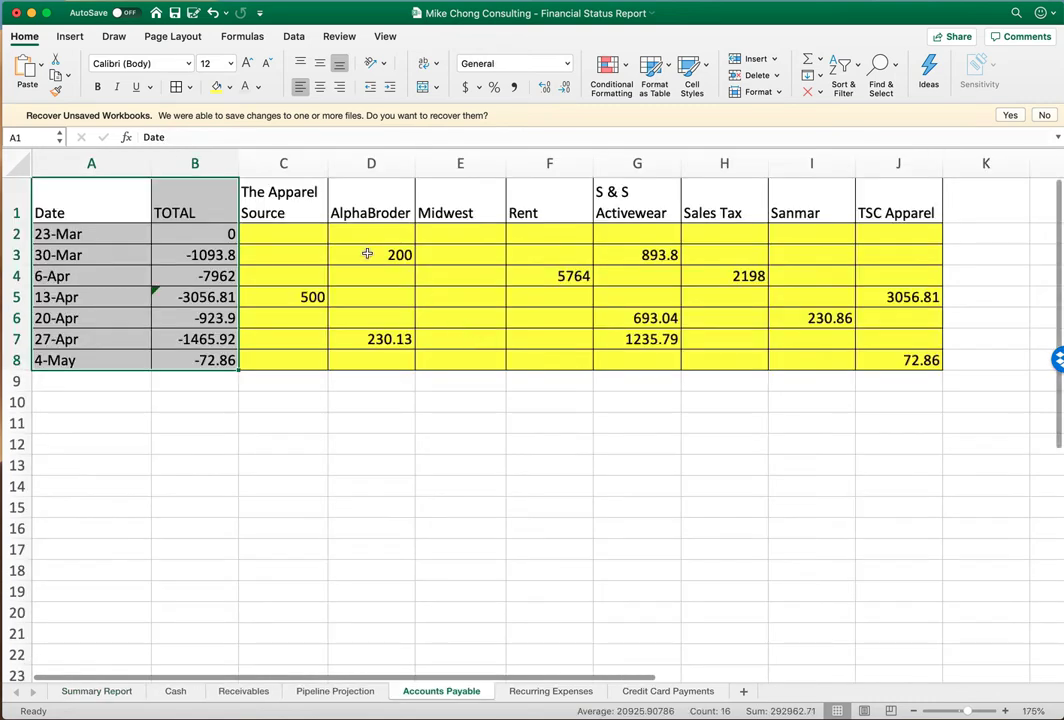
{"action": "left_click_drag", "start_coordinate": [250, 200], "coordinate": [921, 211]}
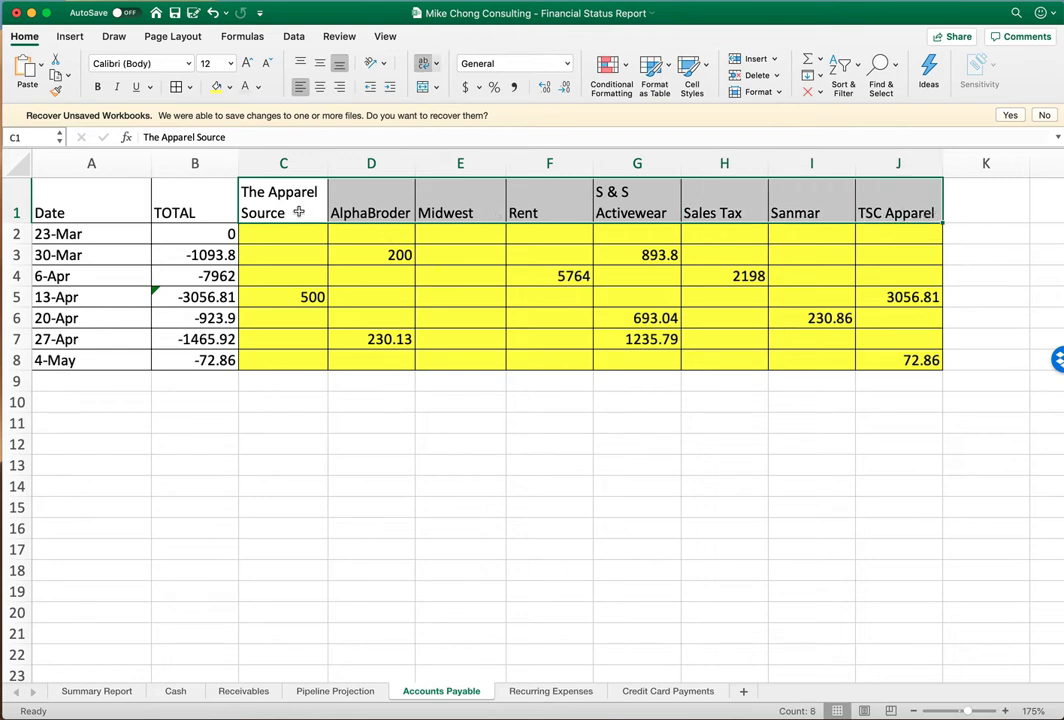
{"action": "left_click_drag", "start_coordinate": [298, 212], "coordinate": [468, 209]}
{"action": "left_click", "coordinate": [541, 209]}
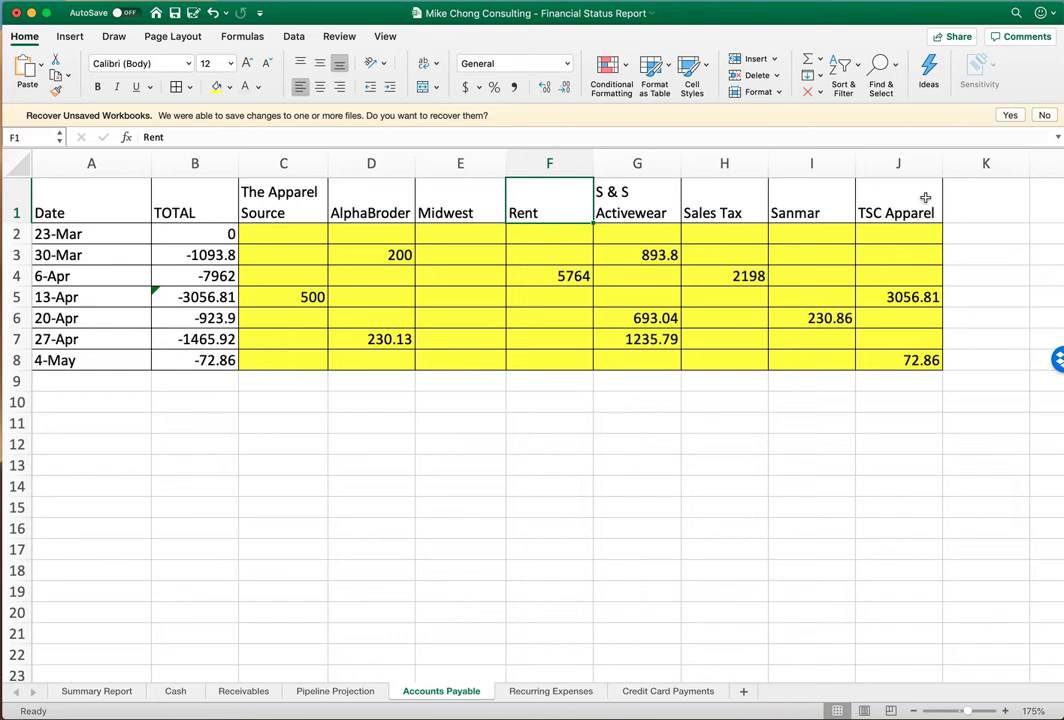
{"action": "left_click", "coordinate": [755, 200]}
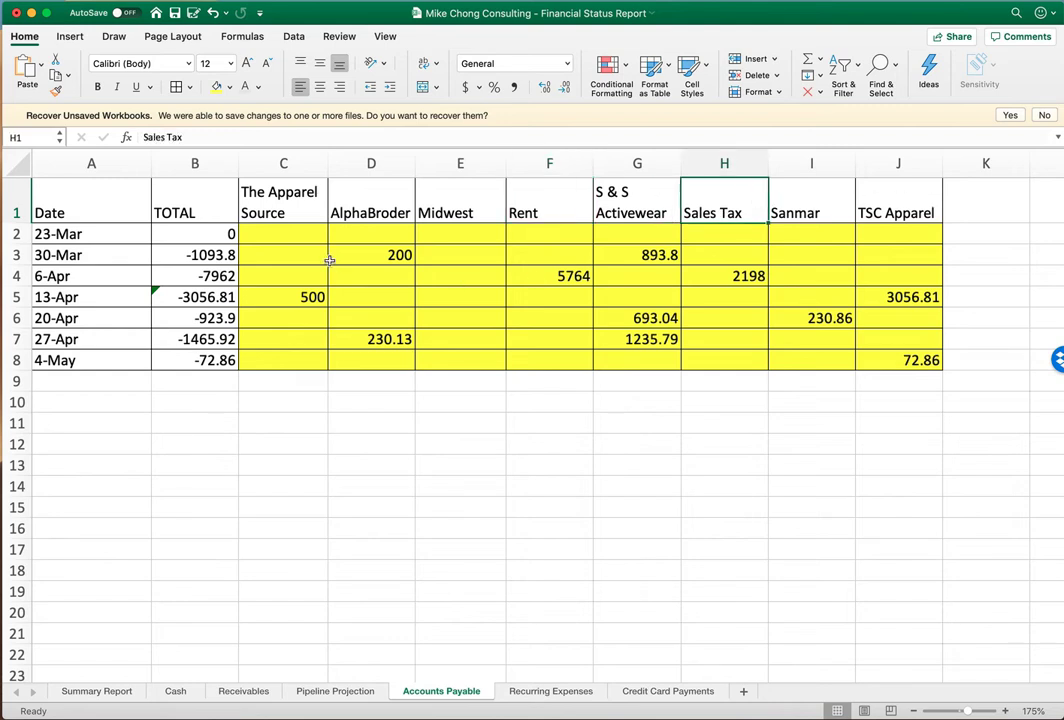
{"action": "left_click", "coordinate": [92, 234]}
{"action": "left_click_drag", "start_coordinate": [110, 234], "coordinate": [907, 236]}
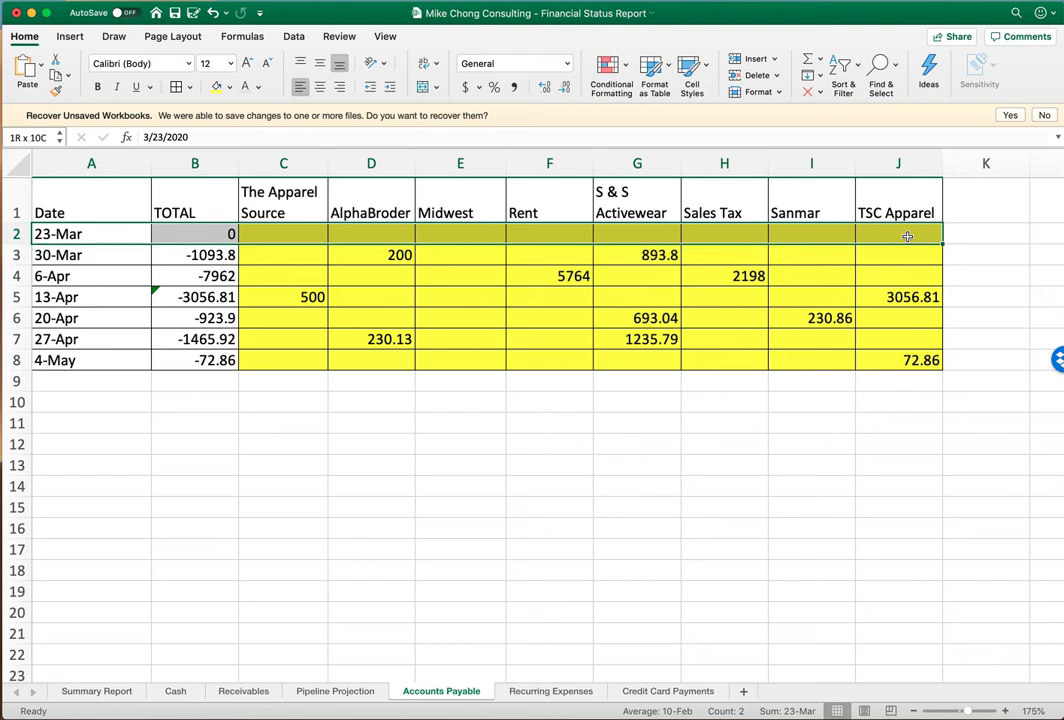
- Enter 500 for Midwest in the 23-Mar row and inspect that week's total formula
{"action": "left_click", "coordinate": [462, 242]}
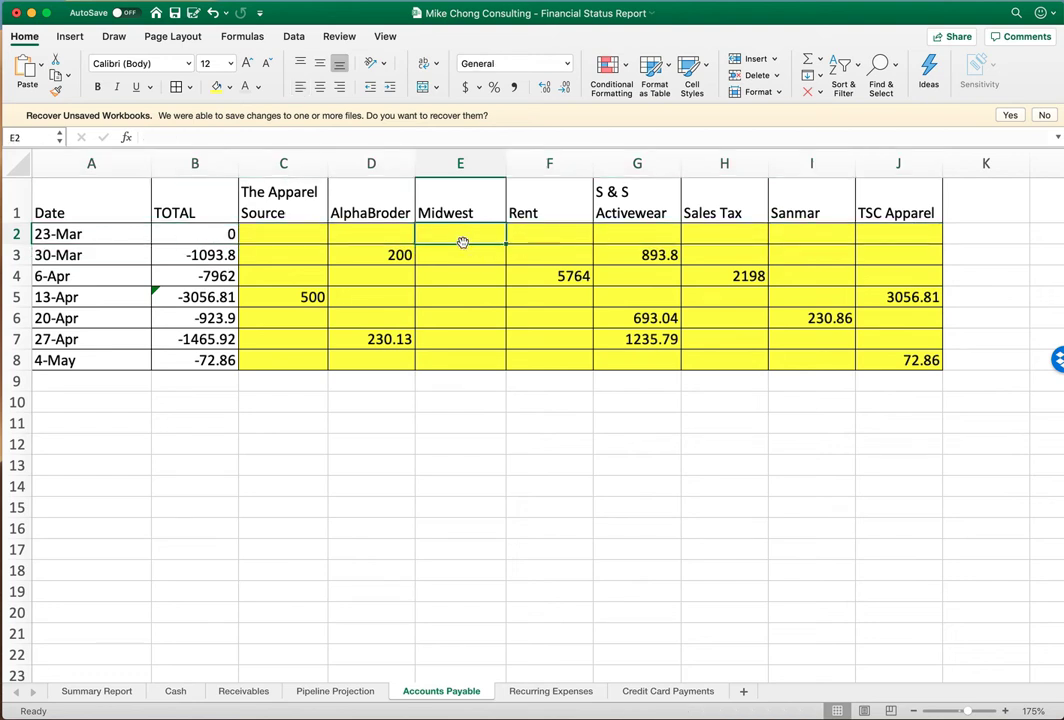
{"action": "type", "text": "500"}
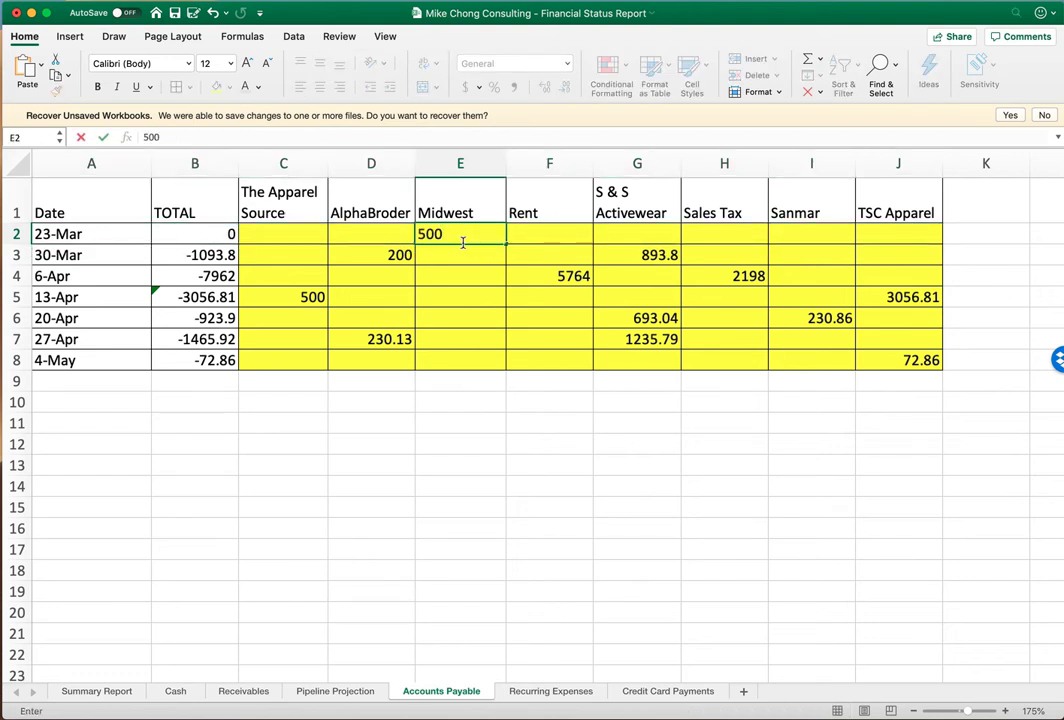
{"action": "key", "text": "Left"}
{"action": "key", "text": "Left"}
{"action": "key", "text": "Left"}
{"action": "key", "text": "Left"}
{"action": "key", "text": "Right"}
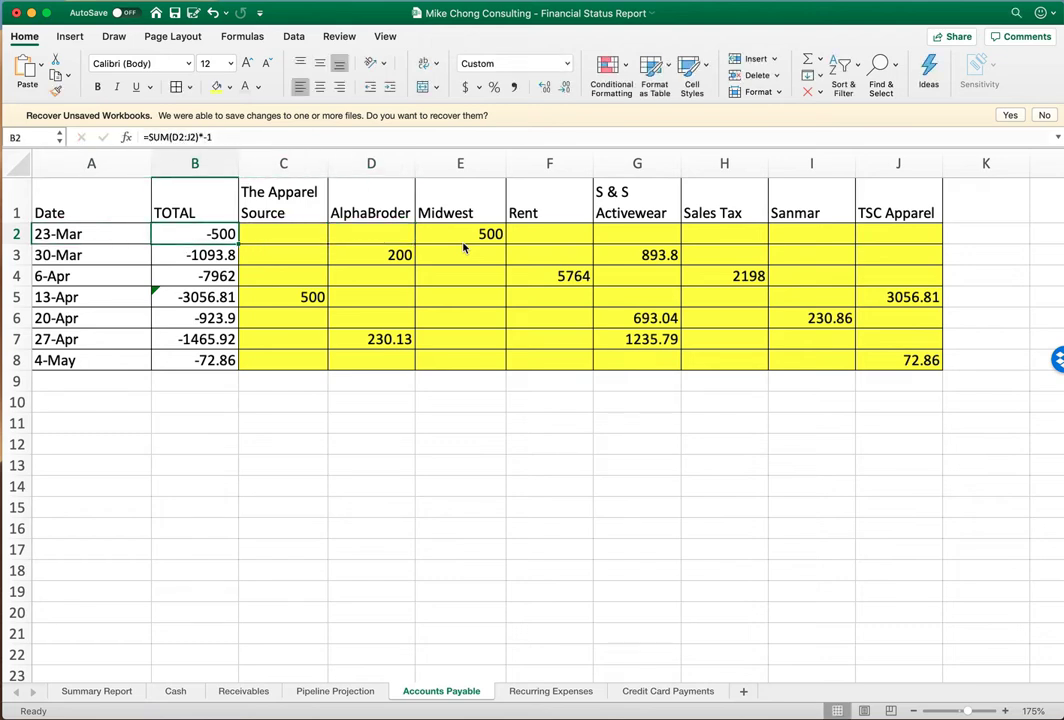
{"action": "double_click", "coordinate": [220, 230]}
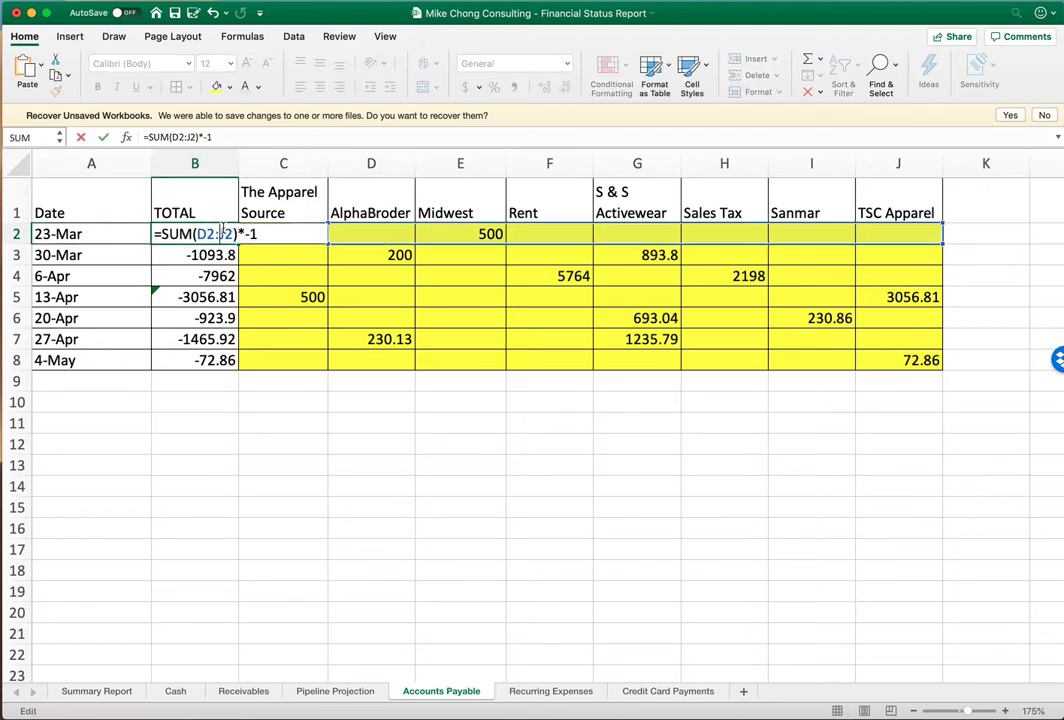
{"action": "key", "text": "Return"}
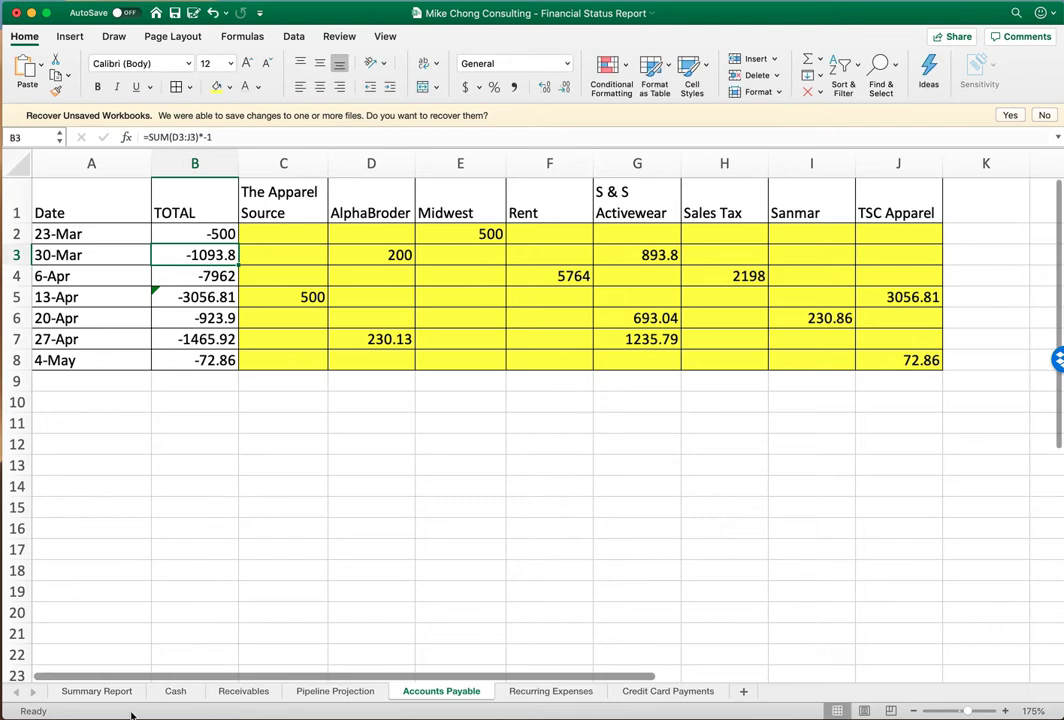
- Enter 2500 for The Apparel Source on 30-Mar and 3000 for Midwest on 13-Apr
{"action": "left_click", "coordinate": [283, 255]}
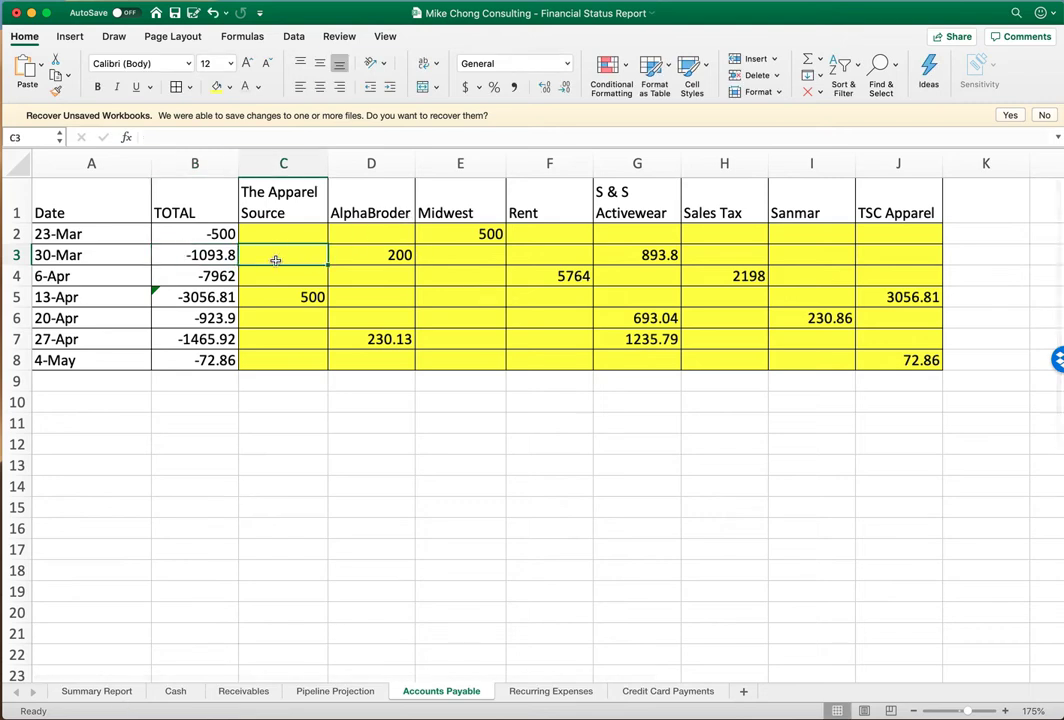
{"action": "type", "text": "2500"}
{"action": "key", "text": "Return"}
{"action": "left_click", "coordinate": [457, 288]}
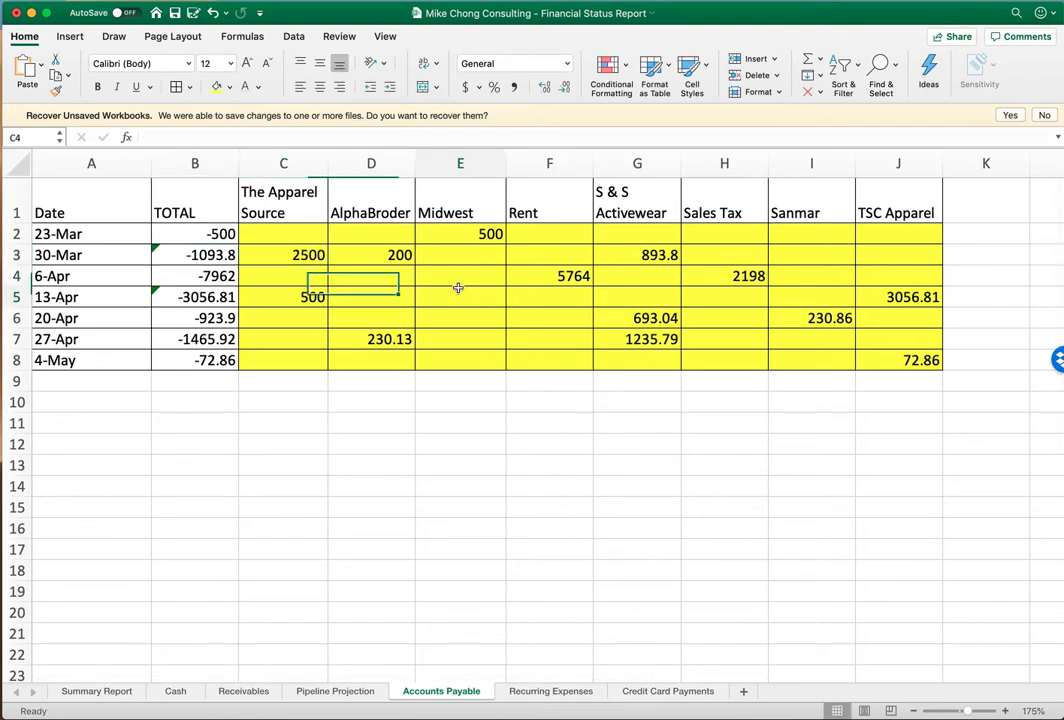
{"action": "type", "text": "3000"}
{"action": "key", "text": "Return"}
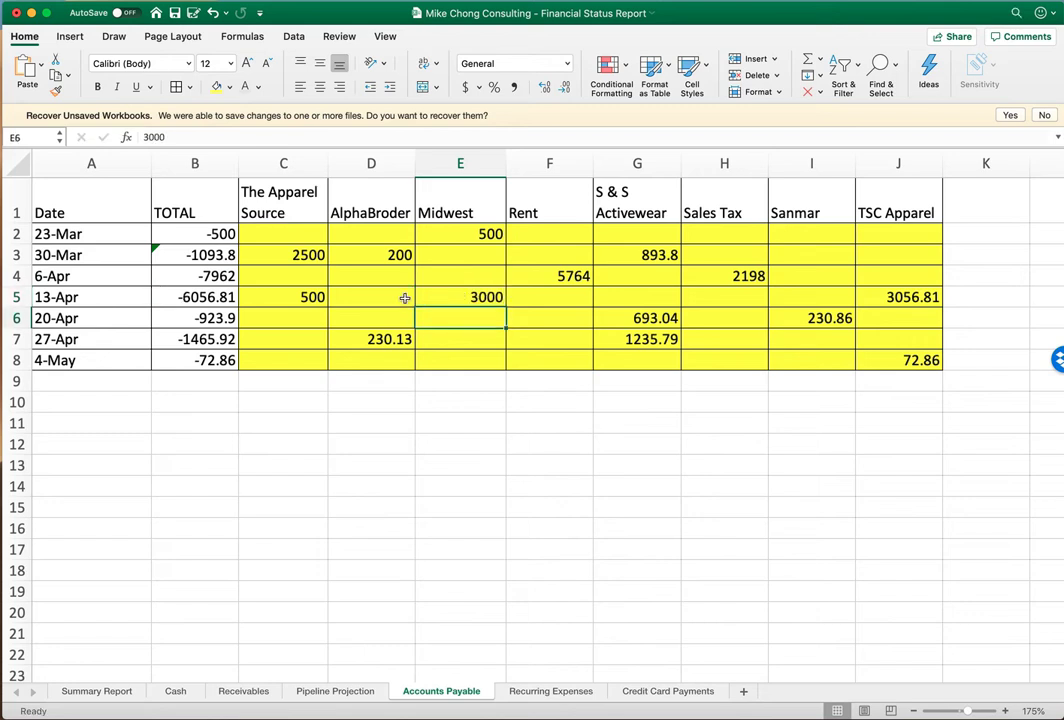
- Review the Accounts Payable sheet's TOTAL column from 23-Mar to 4-May
{"action": "left_click", "coordinate": [200, 340]}
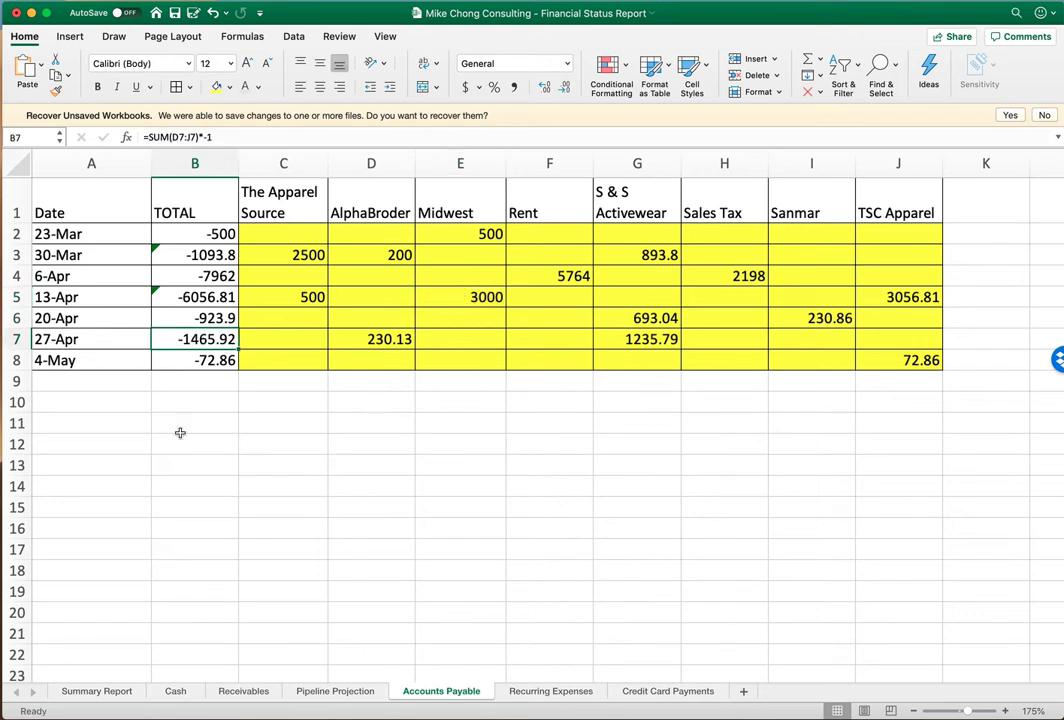
{"action": "left_click_drag", "start_coordinate": [209, 233], "coordinate": [205, 360]}
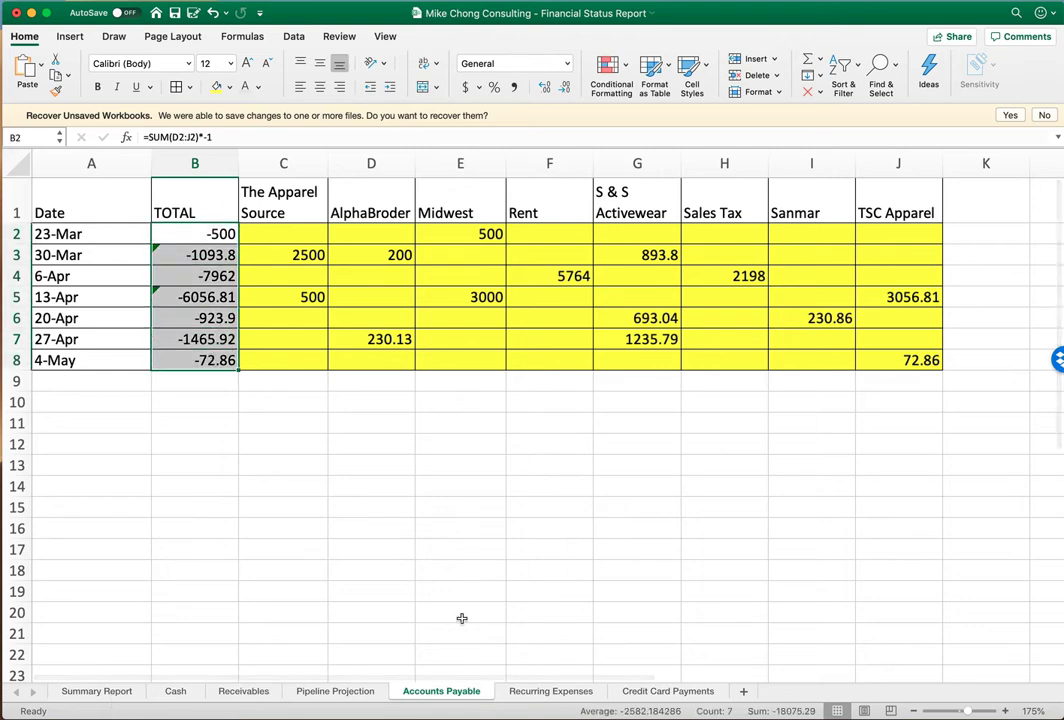
- Check the Accounts Payable row across all weeks on the Summary Report
{"action": "left_click", "coordinate": [105, 689]}
{"action": "left_click_drag", "start_coordinate": [313, 316], "coordinate": [900, 314]}
{"action": "left_click", "coordinate": [525, 290]}
{"action": "key", "text": "shift+Left"}
{"action": "key", "text": "shift+Left"}
{"action": "key", "text": "shift+Left"}
{"action": "key", "text": "shift+Left"}
{"action": "key", "text": "shift+Left"}
{"action": "key", "text": "shift+Left"}
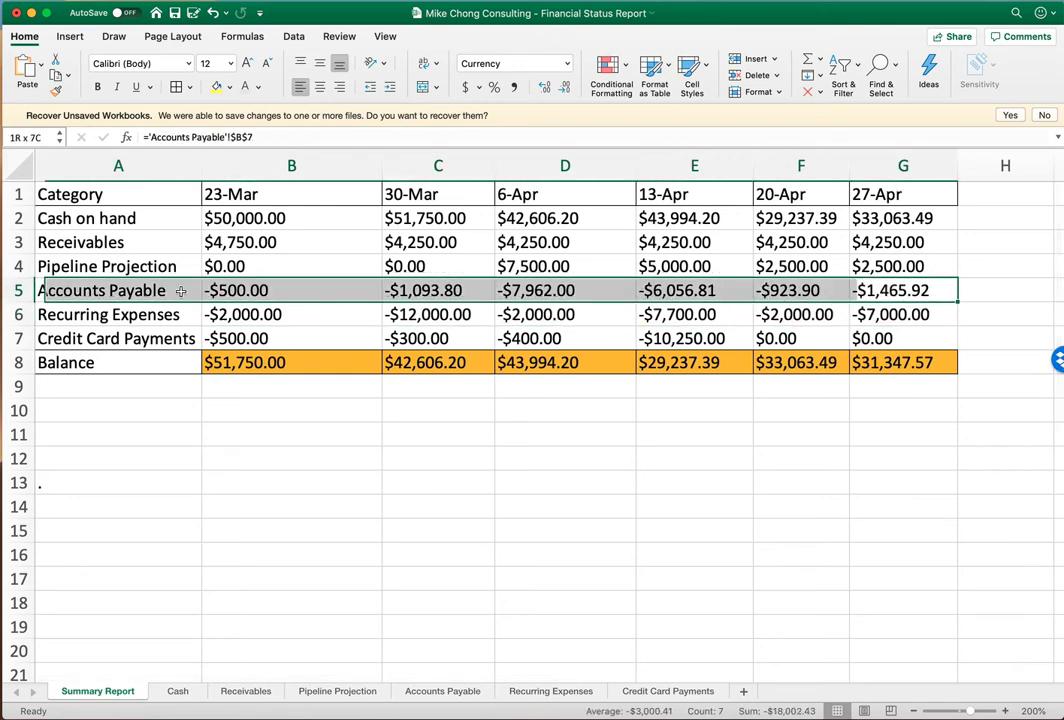
- Review the Payroll, Lease Services and Outsourced Vendors columns on the Recurring Expenses sheet
{"action": "left_click", "coordinate": [533, 690]}
{"action": "left_click", "coordinate": [283, 210]}
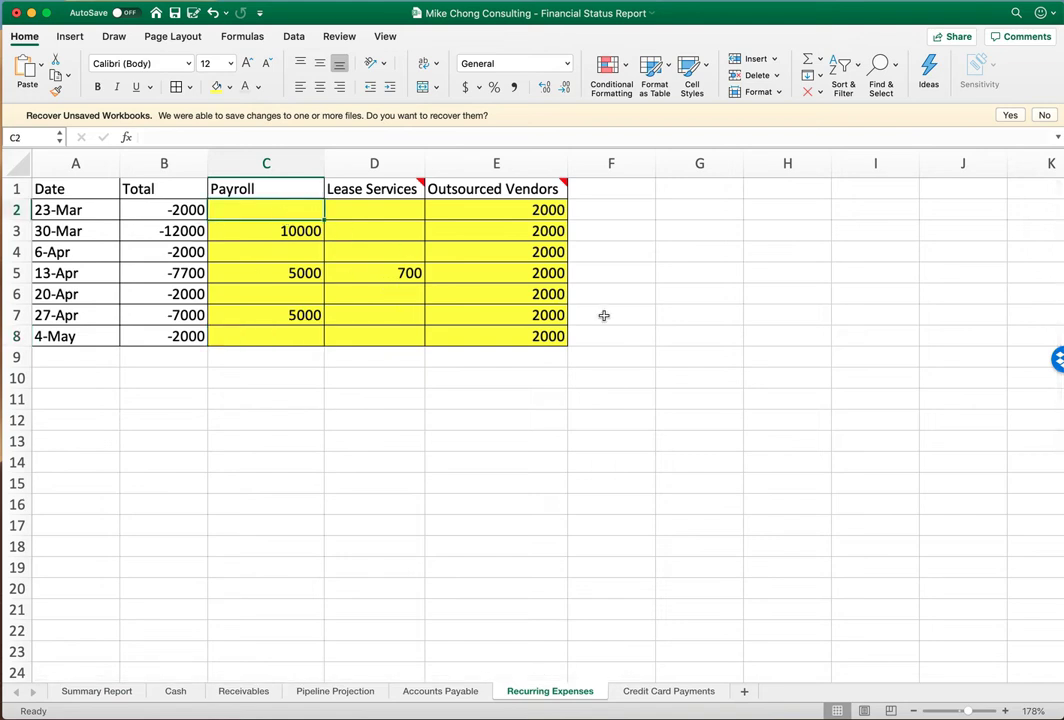
{"action": "left_click_drag", "start_coordinate": [603, 313], "coordinate": [543, 335]}
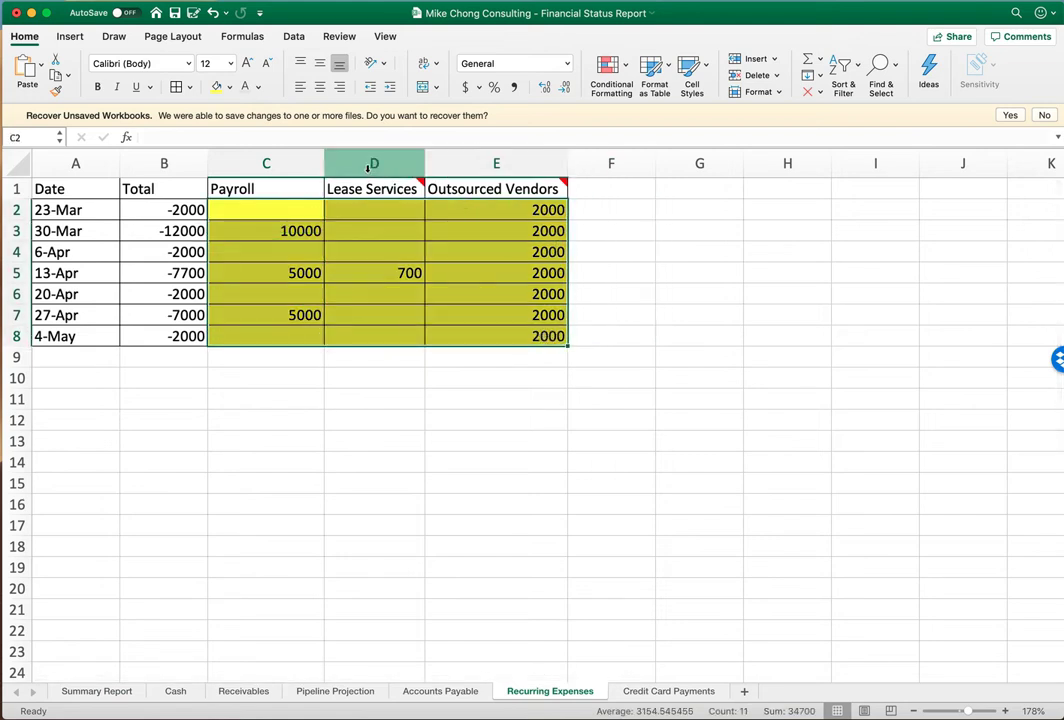
{"action": "left_click", "coordinate": [279, 229]}
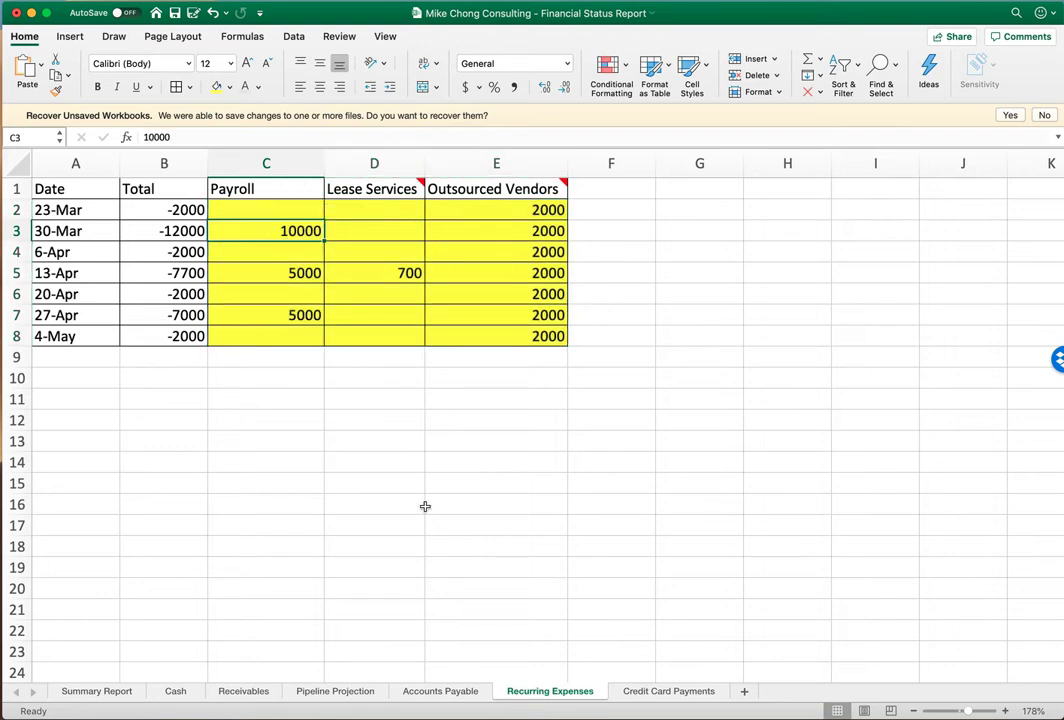
- Set Payroll to 6000 for both the 13-Apr and 27-Apr weeks
{"action": "left_click", "coordinate": [270, 273]}
{"action": "left_click", "coordinate": [270, 231]}
{"action": "left_click", "coordinate": [264, 272]}
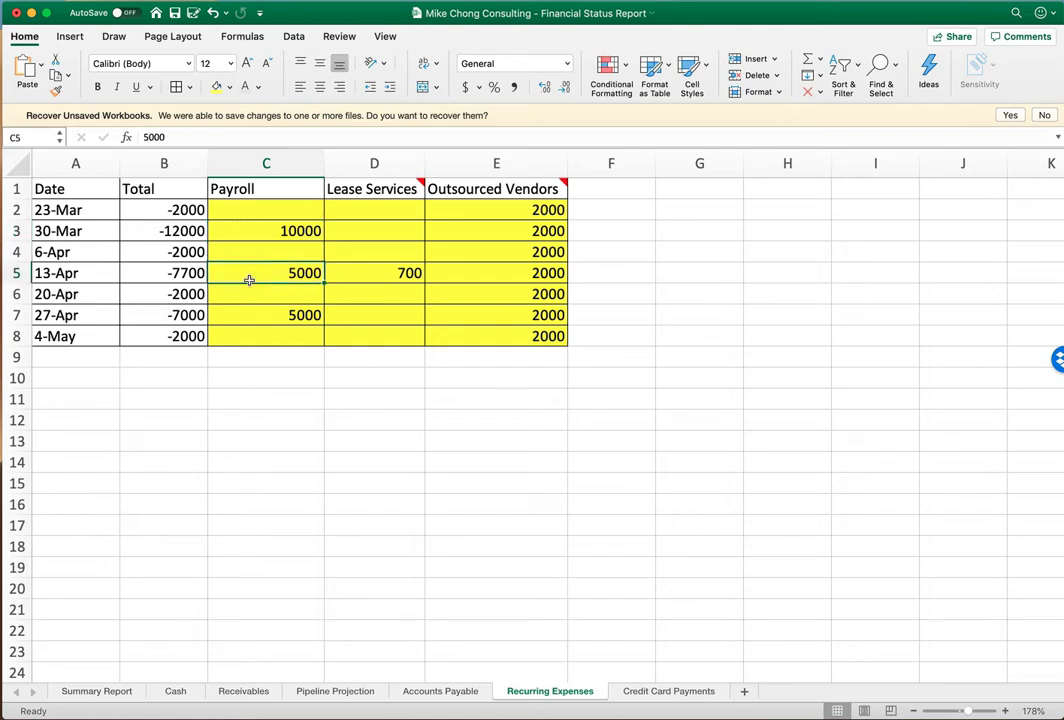
{"action": "type", "text": "6000"}
{"action": "key", "text": "Return"}
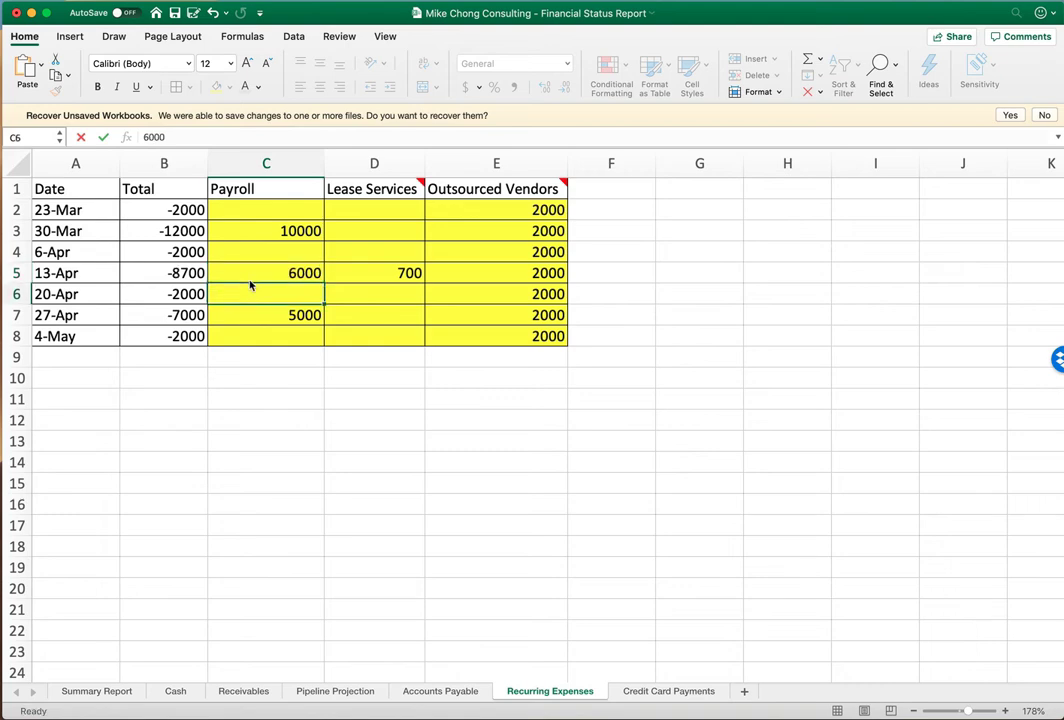
{"action": "key", "text": "Down"}
{"action": "type", "text": "6000"}
{"action": "key", "text": "Return"}
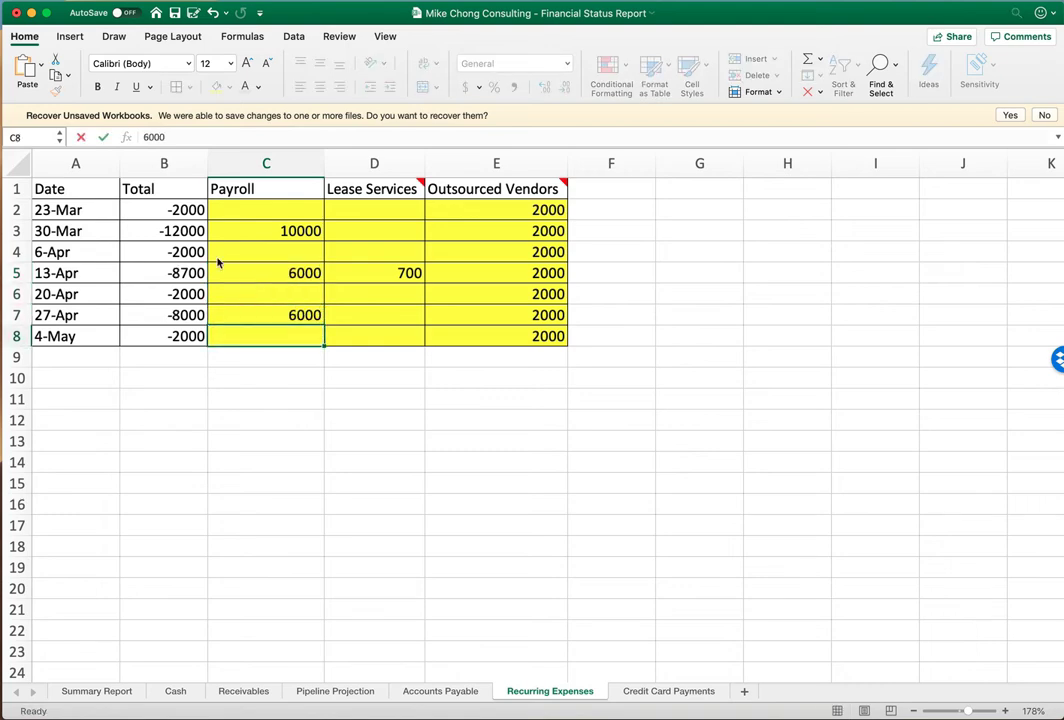
- Check the Summary Report's Recurring Expenses row, and review the Lease Services and Outsourced Vendors entries on the Recurring Expenses sheet
{"action": "left_click", "coordinate": [120, 690]}
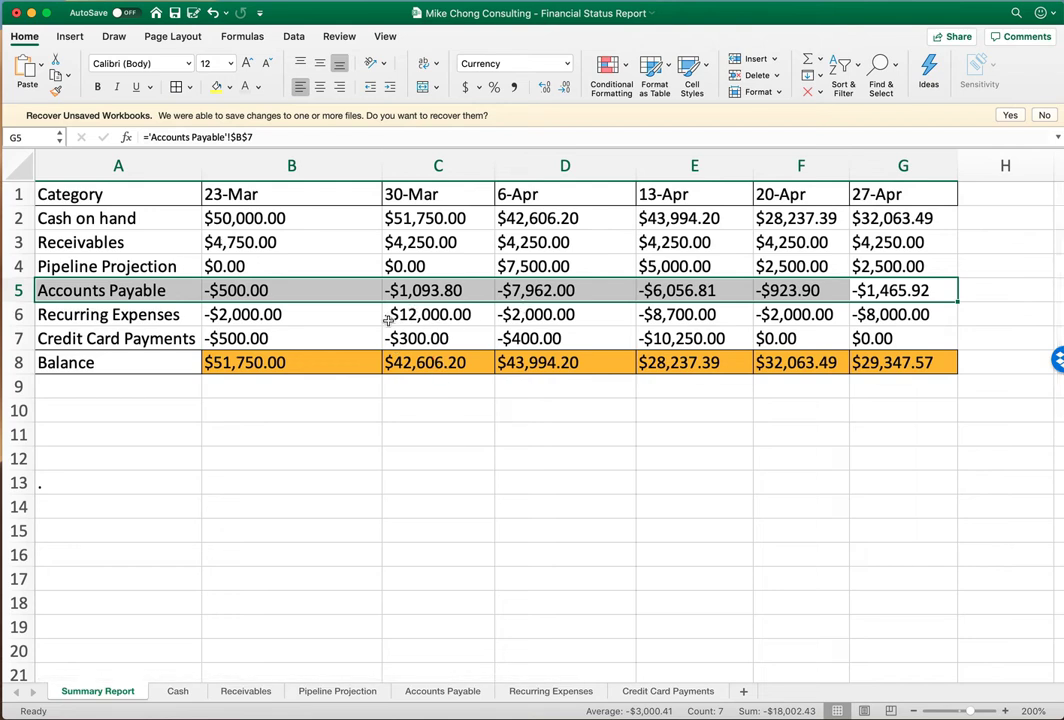
{"action": "left_click_drag", "start_coordinate": [245, 314], "coordinate": [880, 316]}
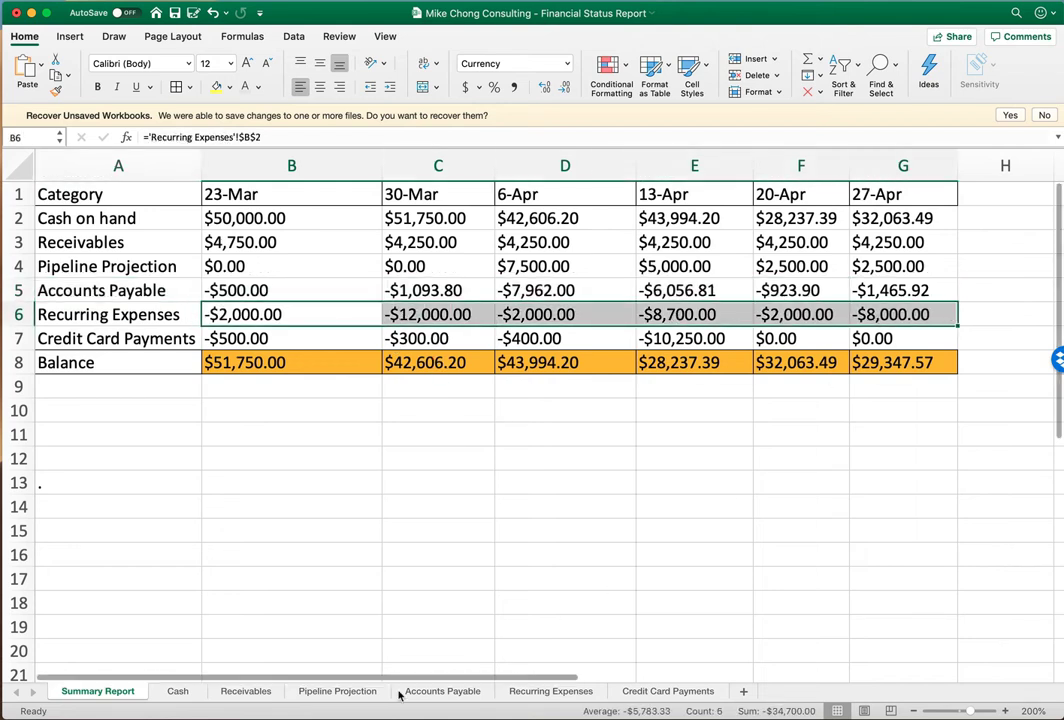
{"action": "left_click", "coordinate": [545, 692]}
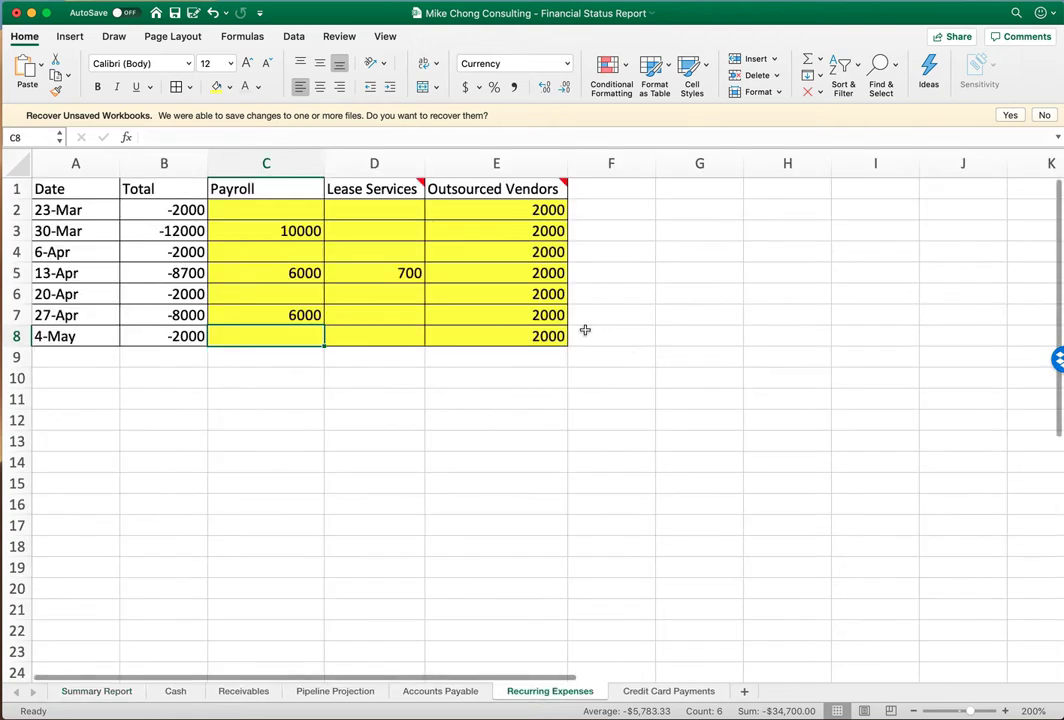
{"action": "left_click_drag", "start_coordinate": [418, 209], "coordinate": [409, 315]}
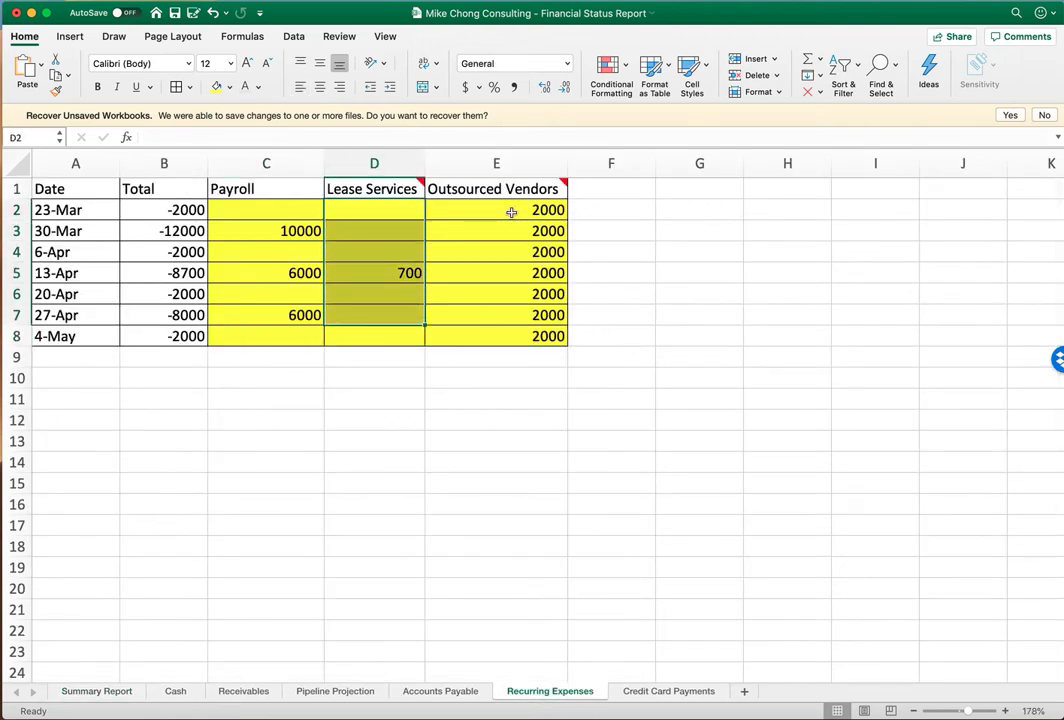
{"action": "left_click_drag", "start_coordinate": [511, 212], "coordinate": [512, 357]}
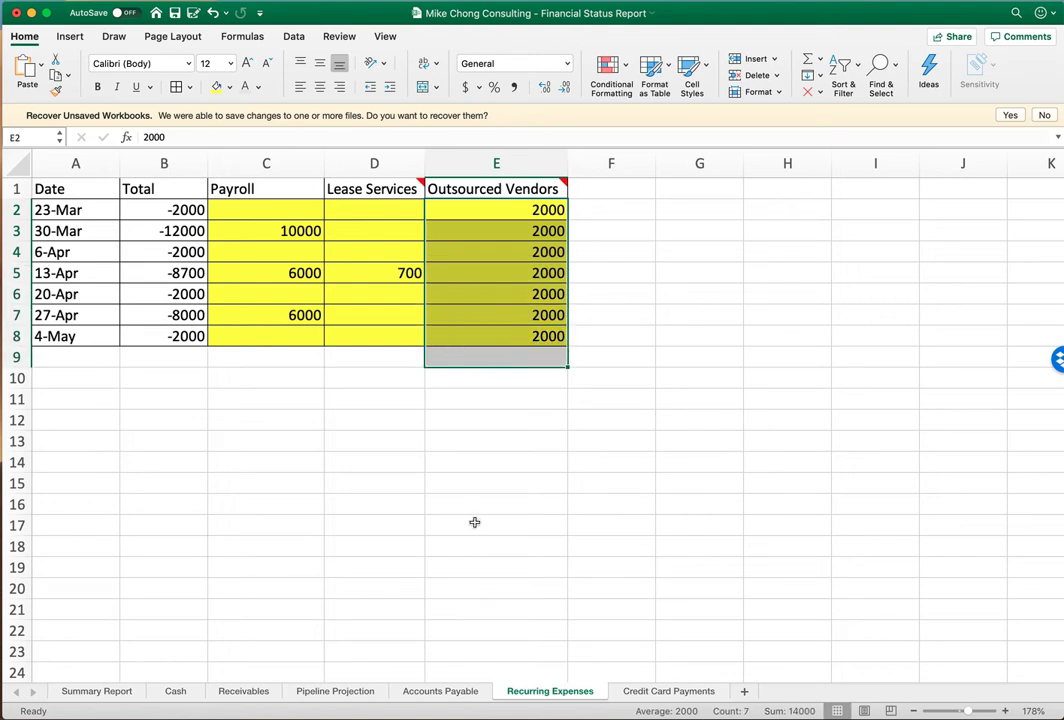
- Set Outsourced Vendors to 500 on 6-Apr and copy that amount to the weeks from 13-Apr through 4-May
{"action": "left_click", "coordinate": [525, 274]}
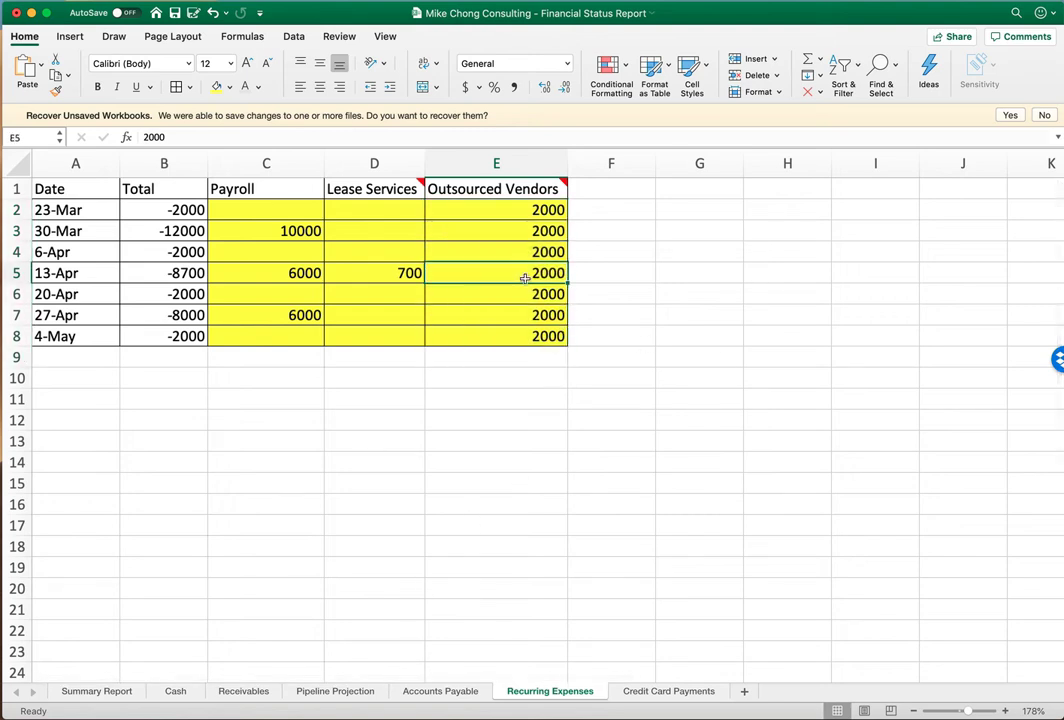
{"action": "key", "text": "Up"}
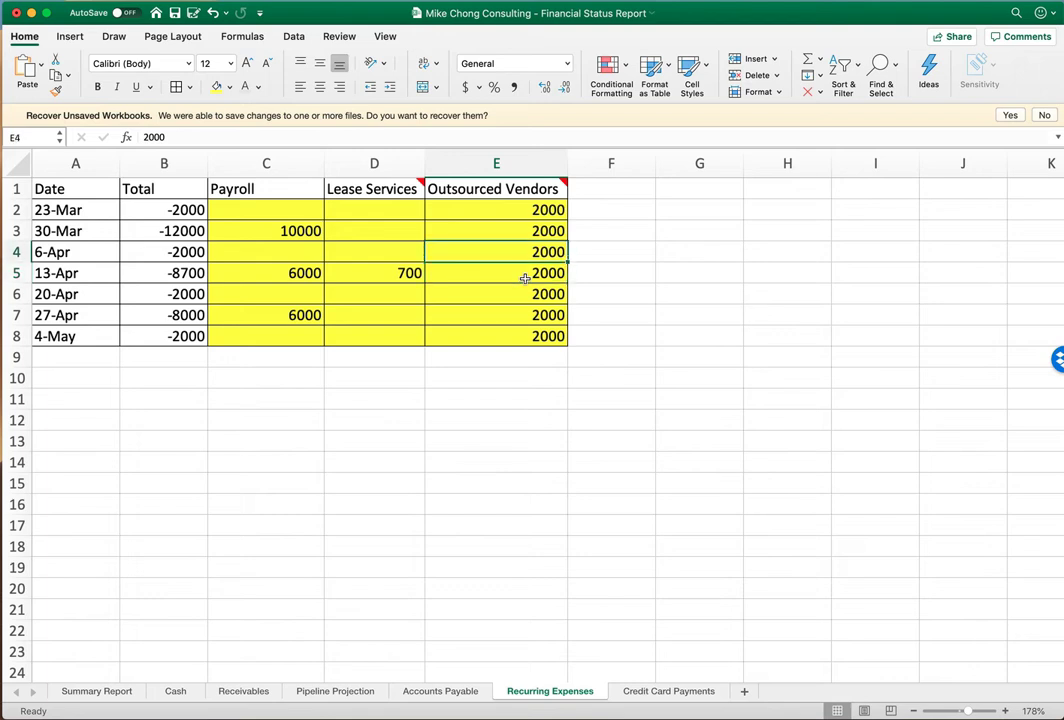
{"action": "type", "text": "500"}
{"action": "key", "text": "Return"}
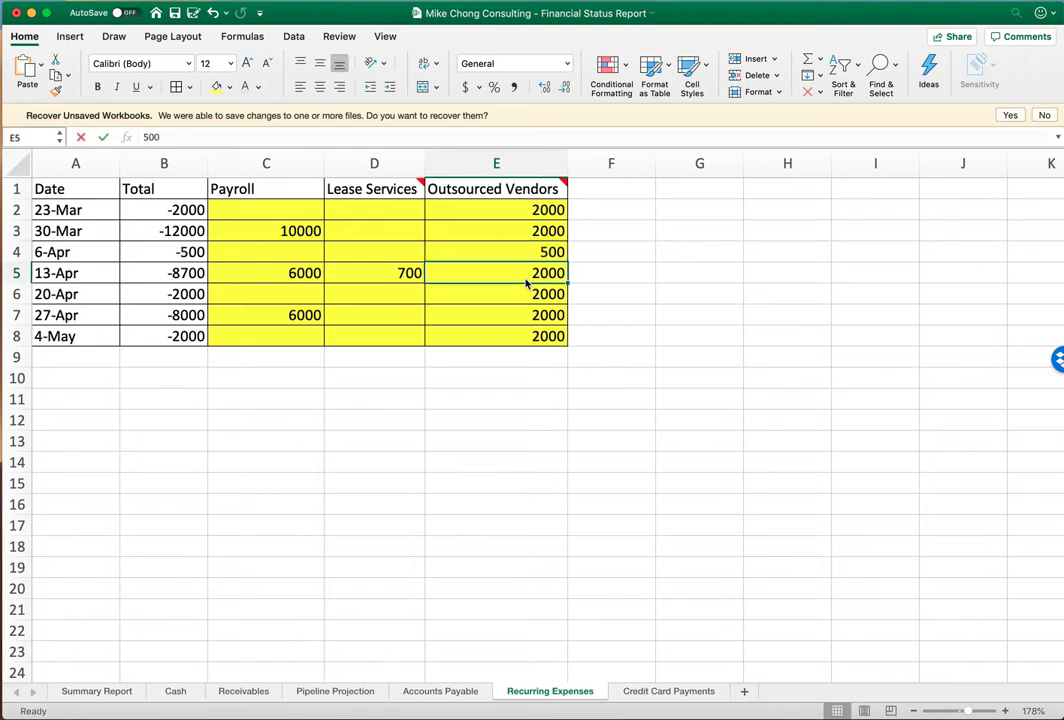
{"action": "key", "text": "Up"}
{"action": "key", "text": "Up"}
{"action": "left_click", "coordinate": [545, 250]}
{"action": "key", "text": "super+c"}
{"action": "left_click_drag", "start_coordinate": [541, 276], "coordinate": [537, 336]}
{"action": "key", "text": "super+v"}
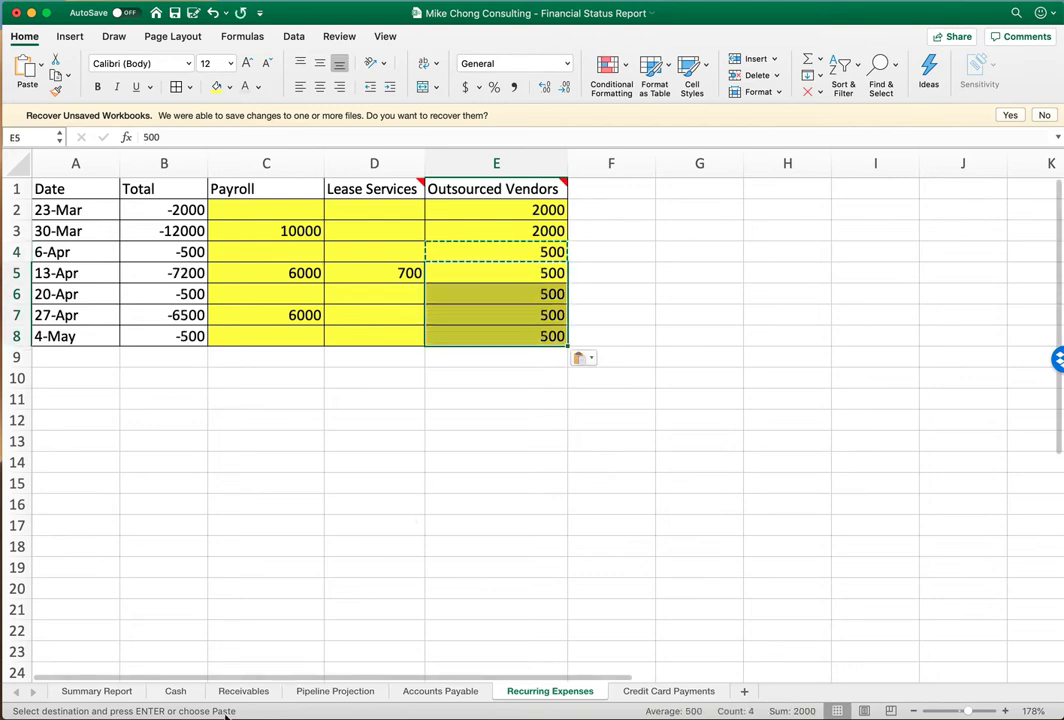
- Return to the Summary Report and check its Recurring Expenses row from 23-Mar to 27-Apr
{"action": "left_click", "coordinate": [92, 692]}
{"action": "left_click", "coordinate": [300, 243]}
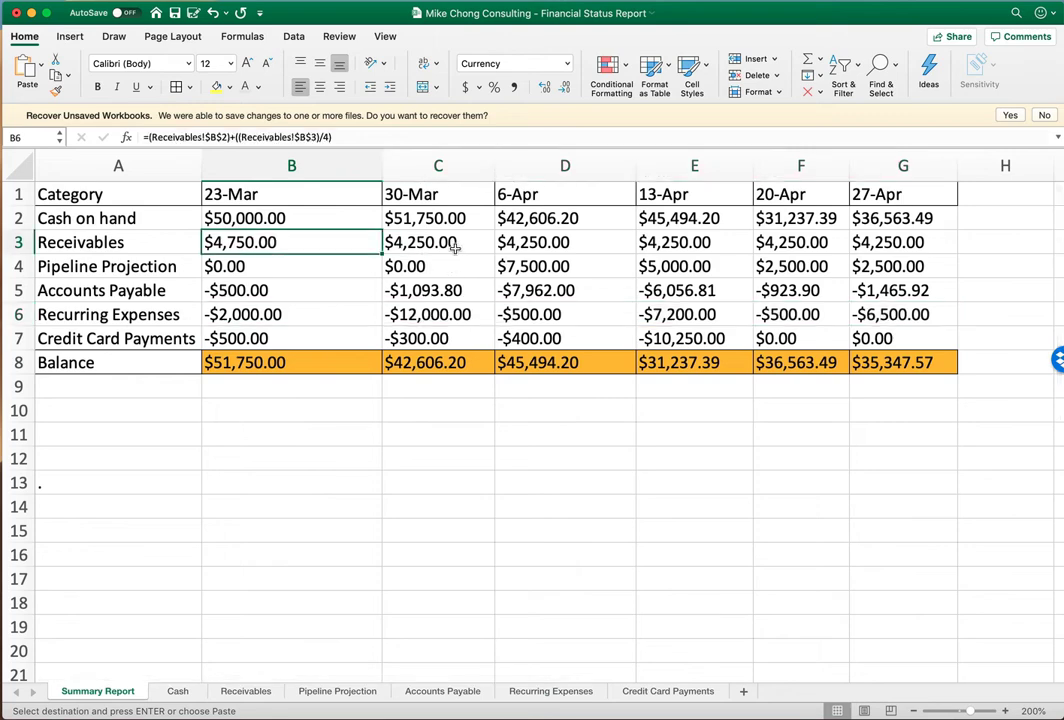
{"action": "left_click", "coordinate": [455, 248], "text": "shift"}
{"action": "left_click_drag", "start_coordinate": [265, 316], "coordinate": [952, 312]}
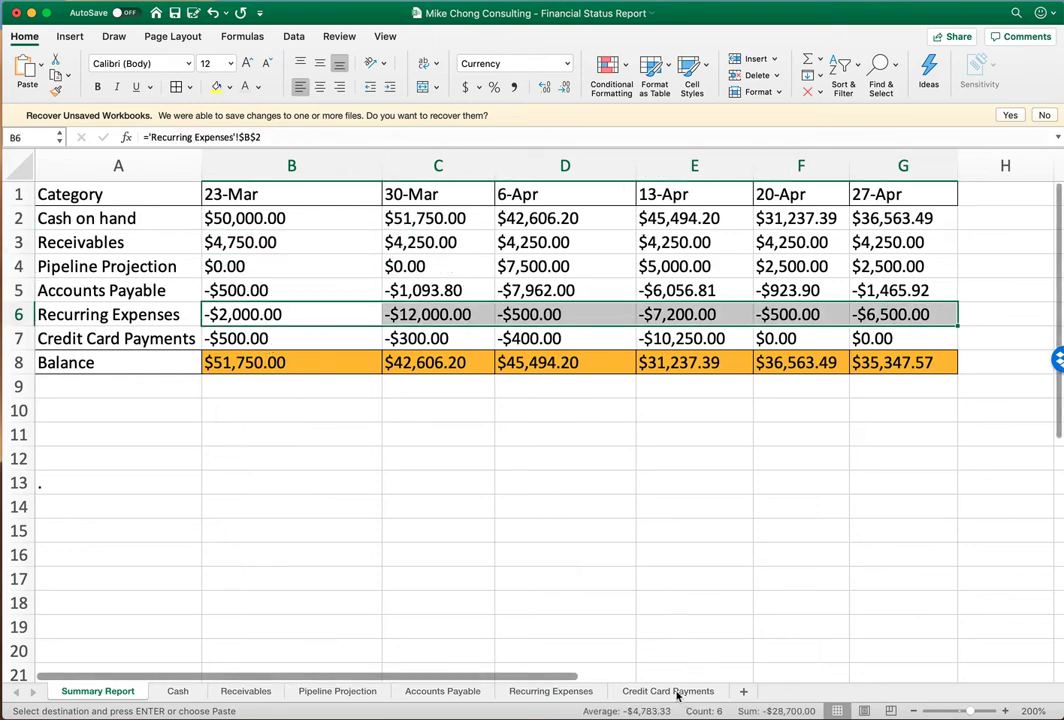
- Examine the Credit Card Payments sheet's account columns, weekly dates and Amount column, including the 30-Mar sum formula
{"action": "left_click", "coordinate": [668, 691]}
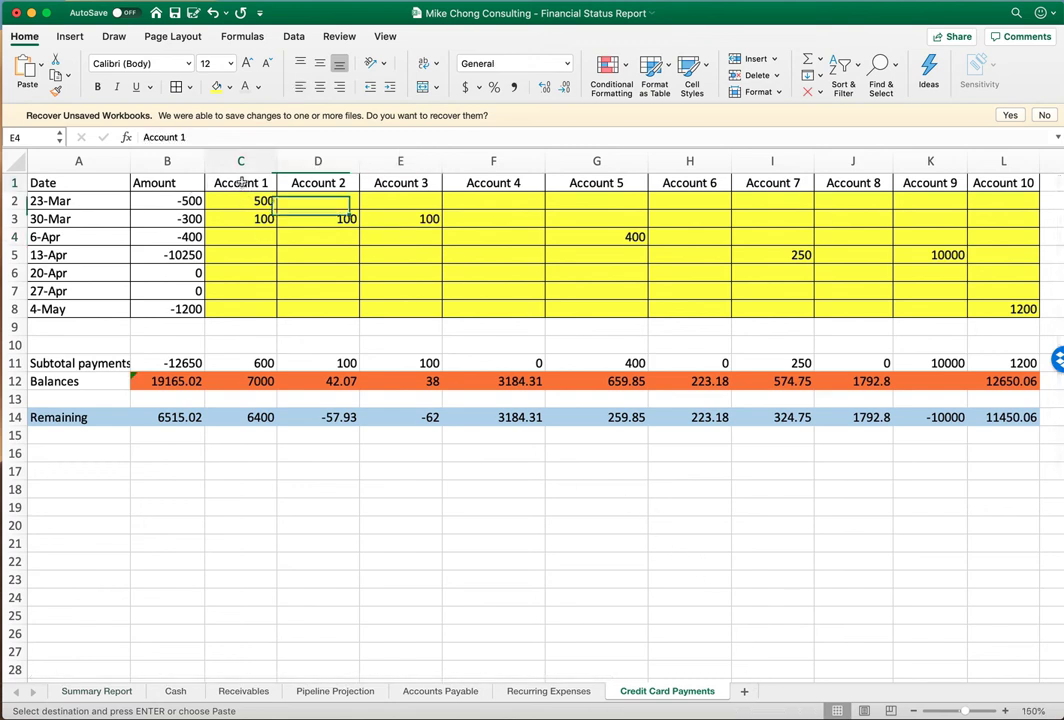
{"action": "left_click_drag", "start_coordinate": [242, 182], "coordinate": [256, 311]}
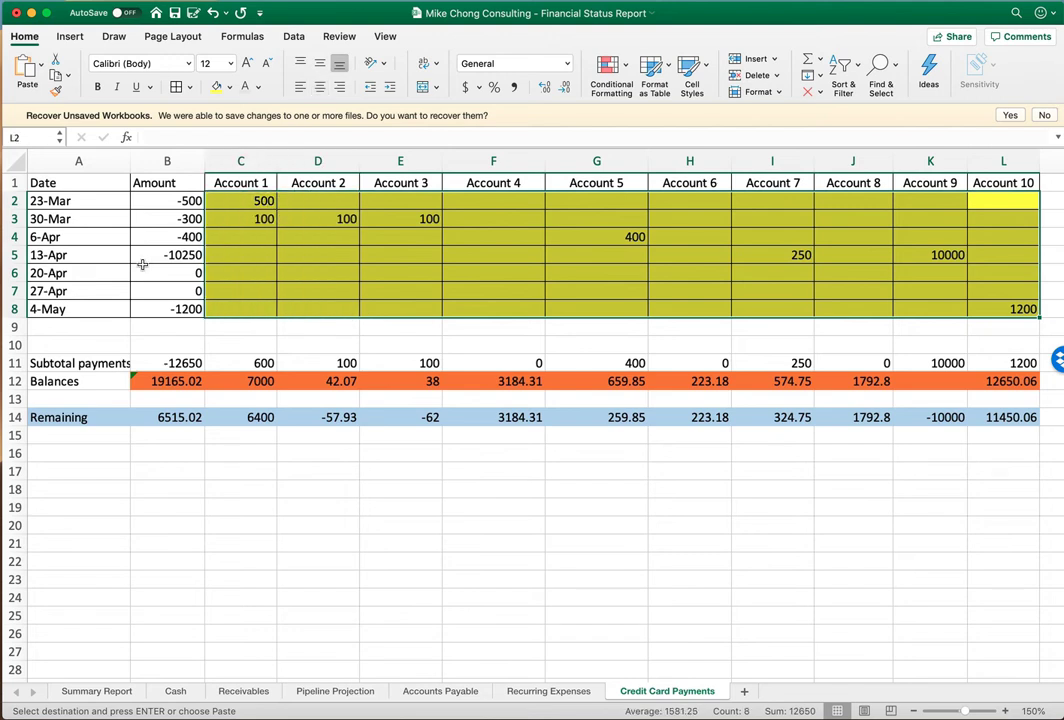
{"action": "left_click_drag", "start_coordinate": [178, 203], "coordinate": [176, 309]}
{"action": "left_click", "coordinate": [176, 219]}
{"action": "double_click", "coordinate": [176, 219]}
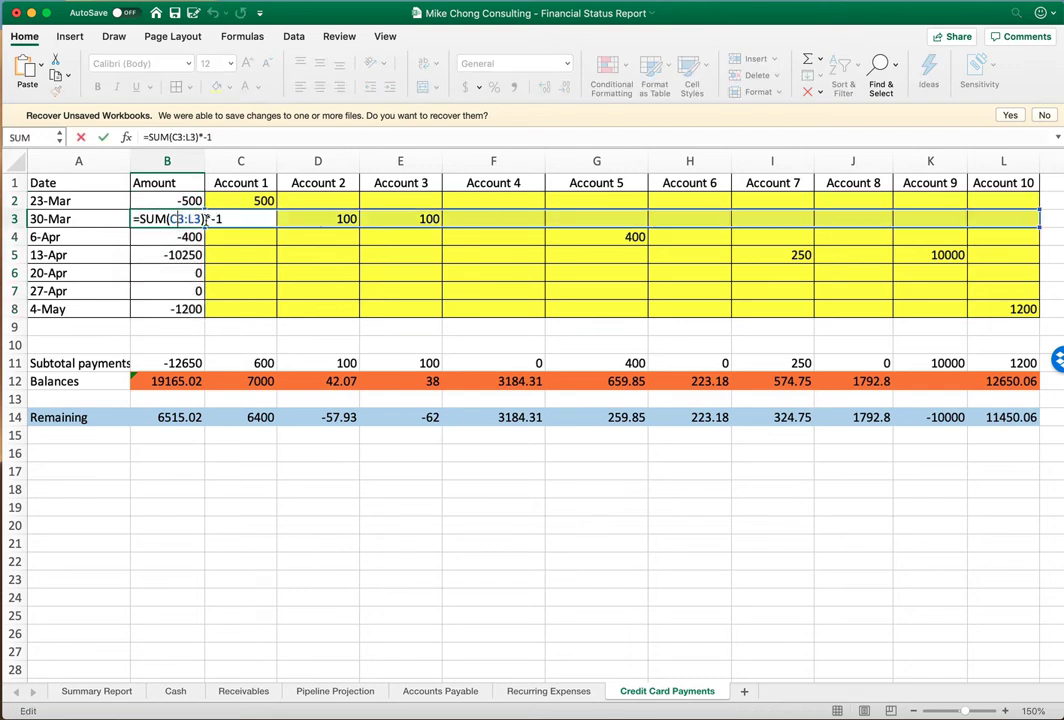
{"action": "key", "text": "Return"}
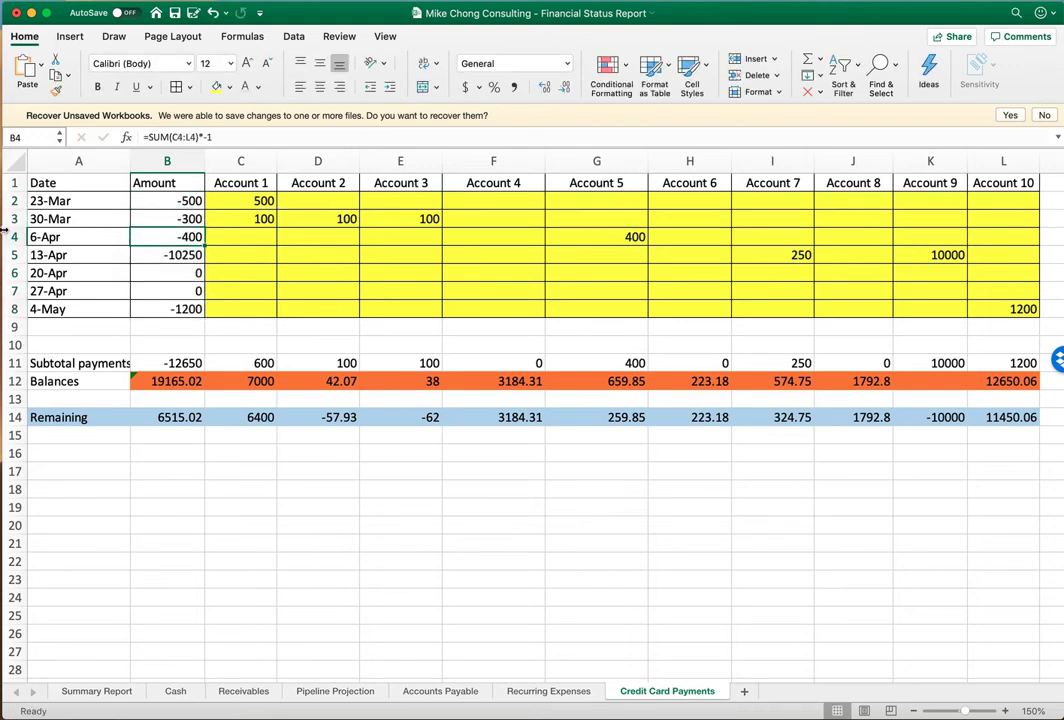
{"action": "left_click_drag", "start_coordinate": [67, 195], "coordinate": [67, 291]}
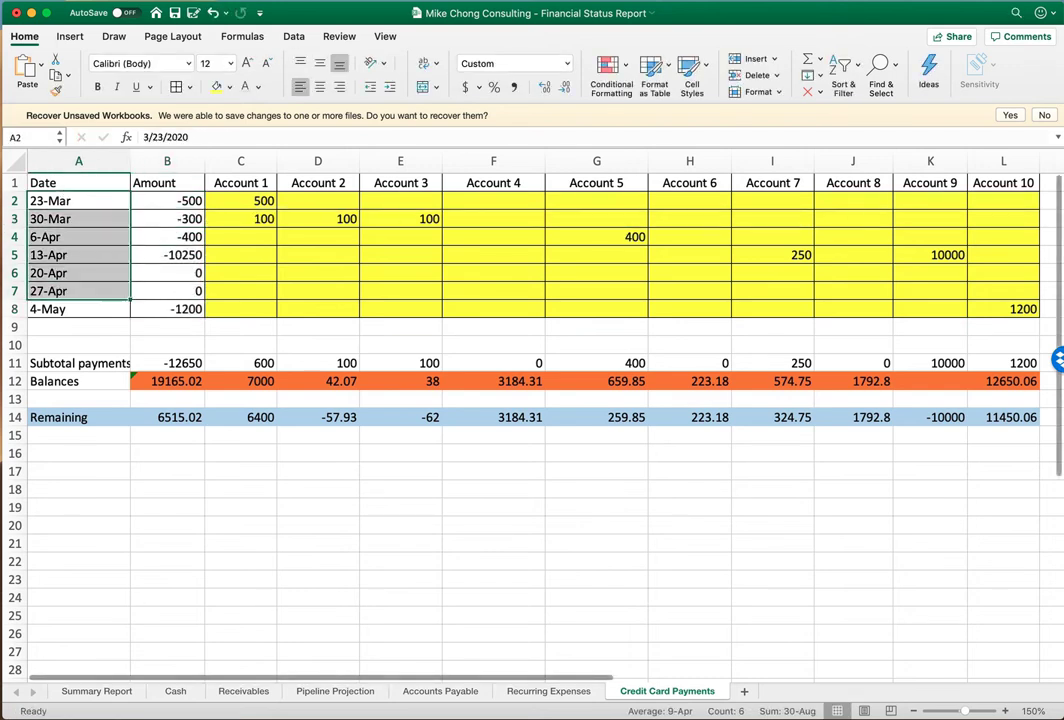
- Check the Credit Card Payments row across all weeks on the Summary Report
{"action": "left_click", "coordinate": [90, 690]}
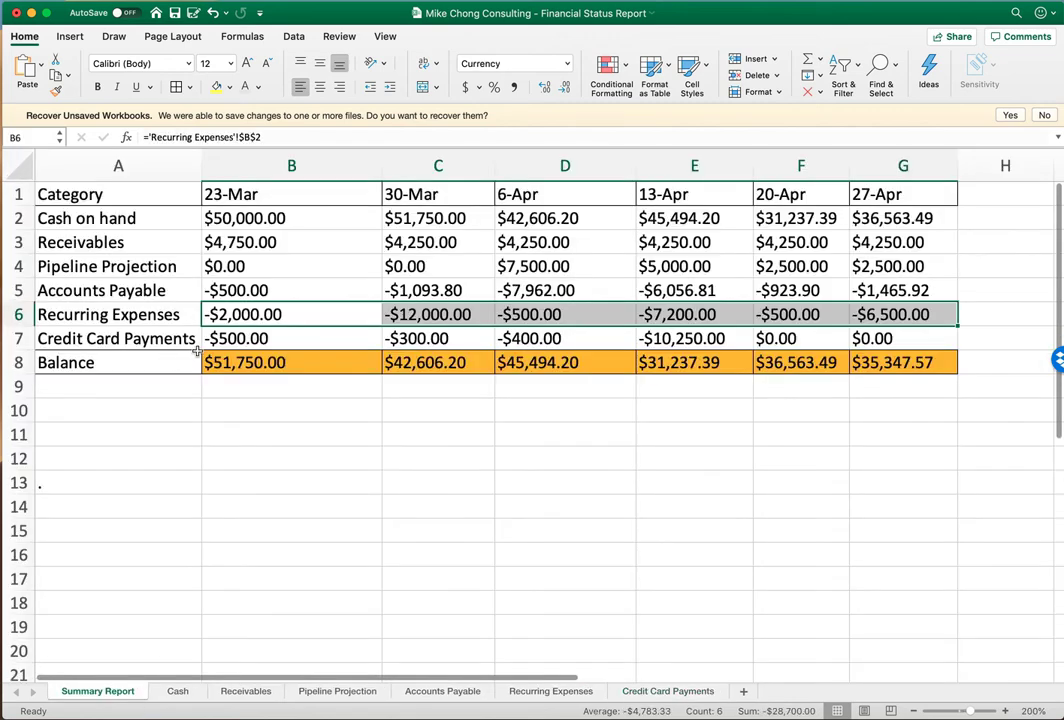
{"action": "left_click", "coordinate": [205, 341]}
{"action": "left_click_drag", "start_coordinate": [205, 341], "coordinate": [900, 338]}
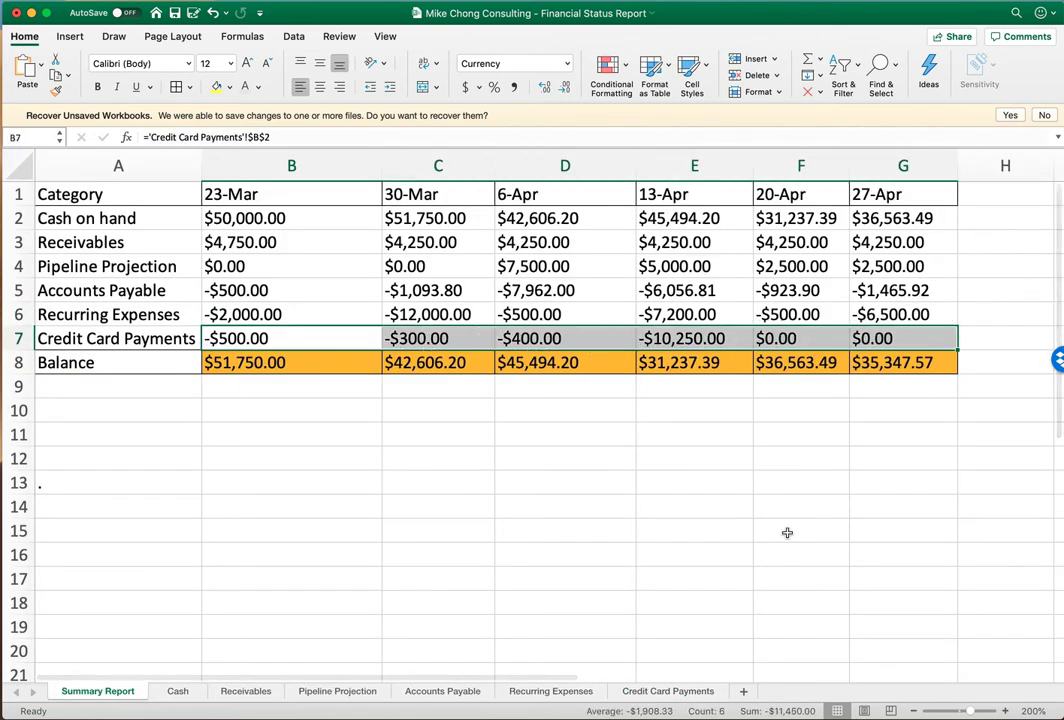
- Review the Subtotal payments row on the Credit Card Payments sheet and enter 500 for Account 1 on 27-Apr
{"action": "left_click", "coordinate": [703, 692]}
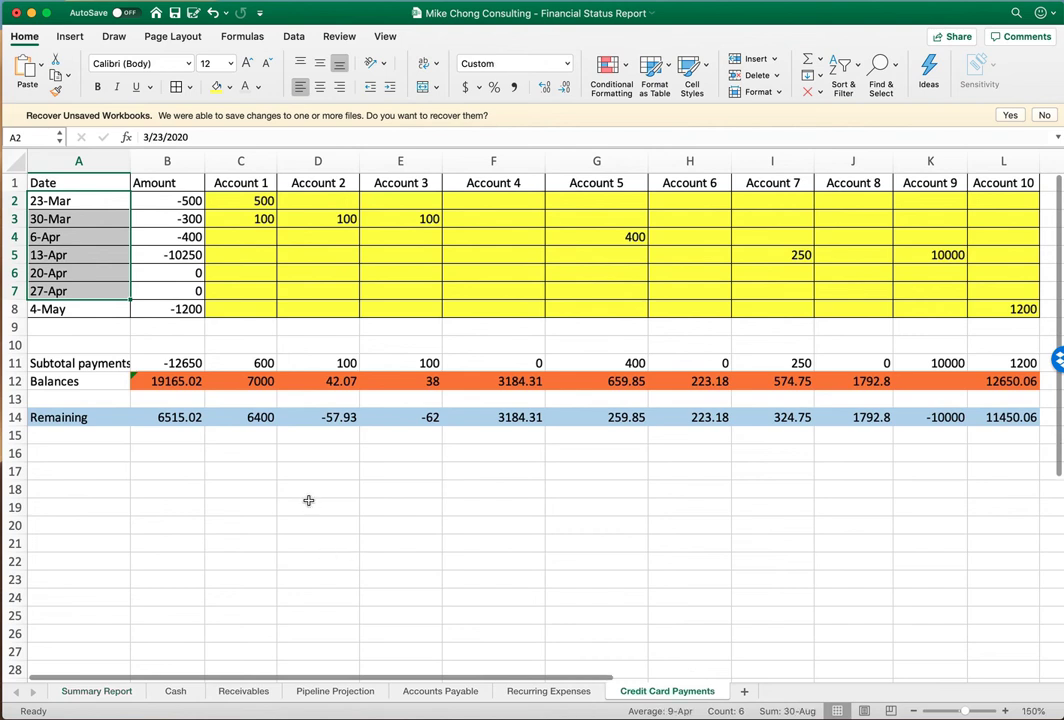
{"action": "left_click_drag", "start_coordinate": [225, 363], "coordinate": [1010, 366]}
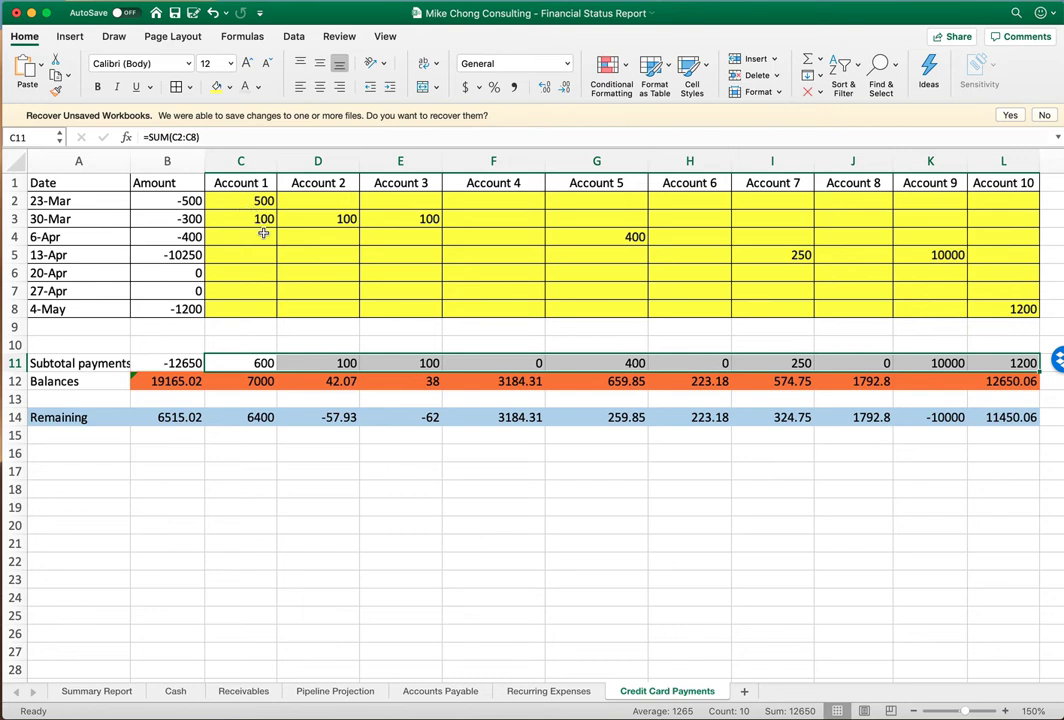
{"action": "left_click", "coordinate": [262, 291]}
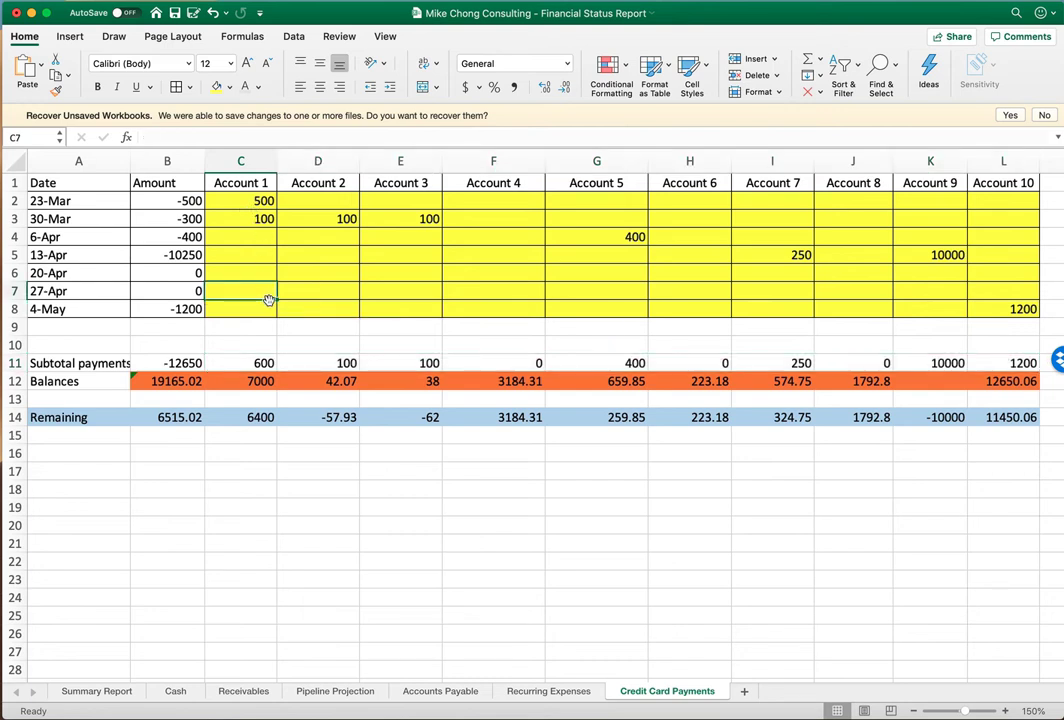
{"action": "type", "text": "500"}
{"action": "key", "text": "Return"}
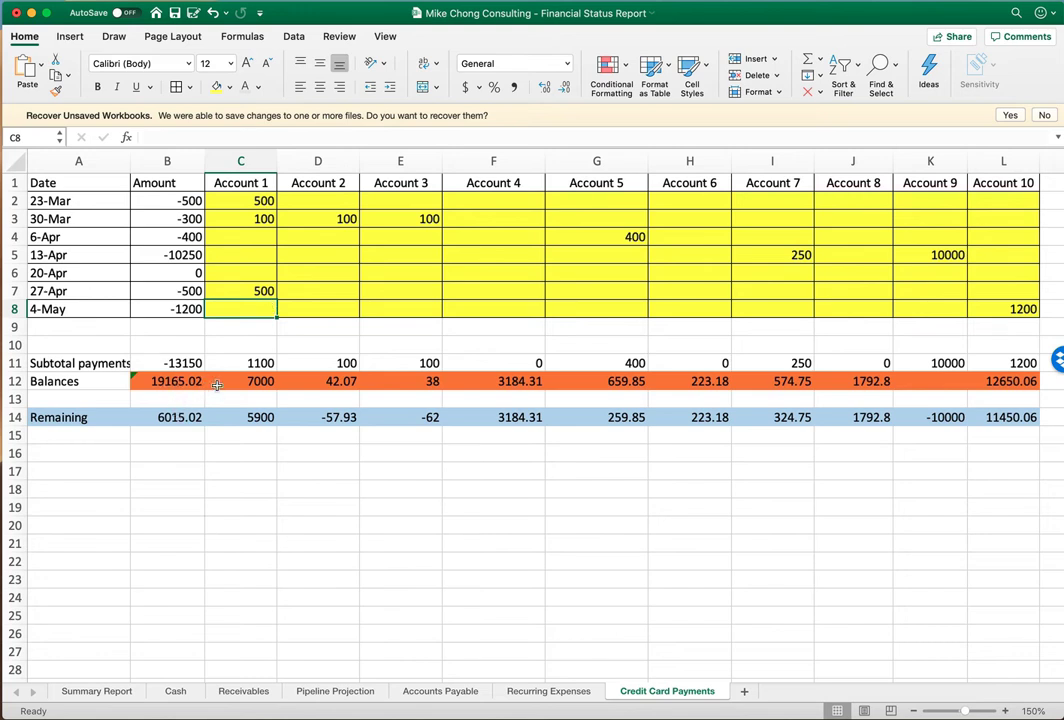
- Fill the Balances cells for Accounts 1 to 10 with yellow and remove the fill from the Balances total
{"action": "left_click_drag", "start_coordinate": [175, 381], "coordinate": [233, 382]}
{"action": "left_click", "coordinate": [216, 87]}
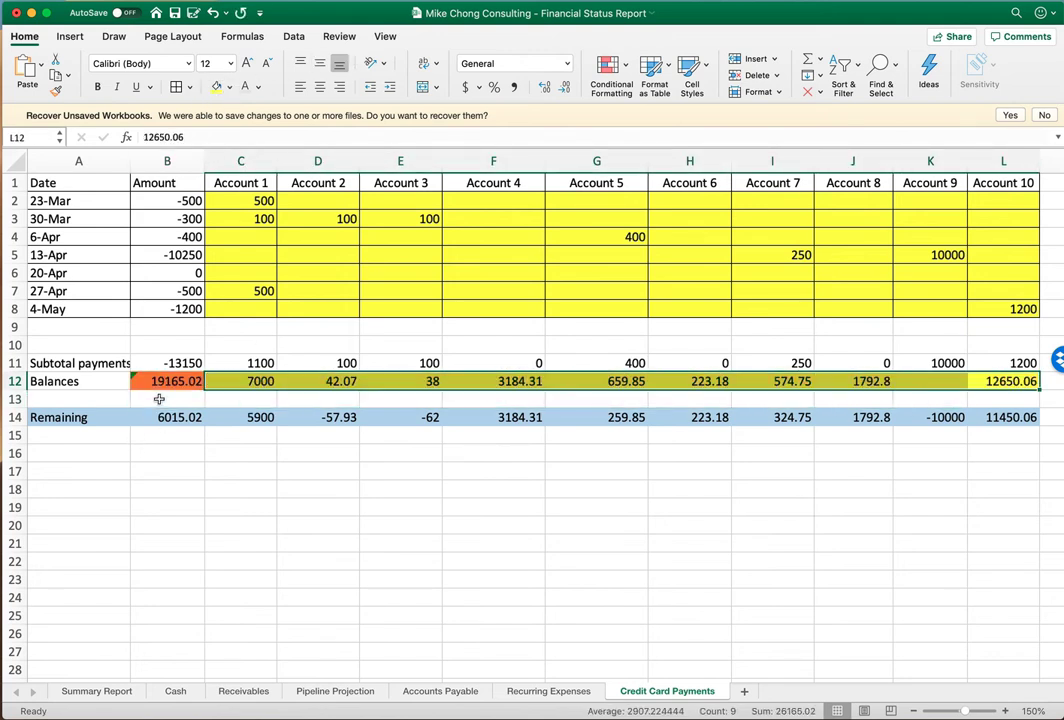
{"action": "left_click", "coordinate": [167, 381]}
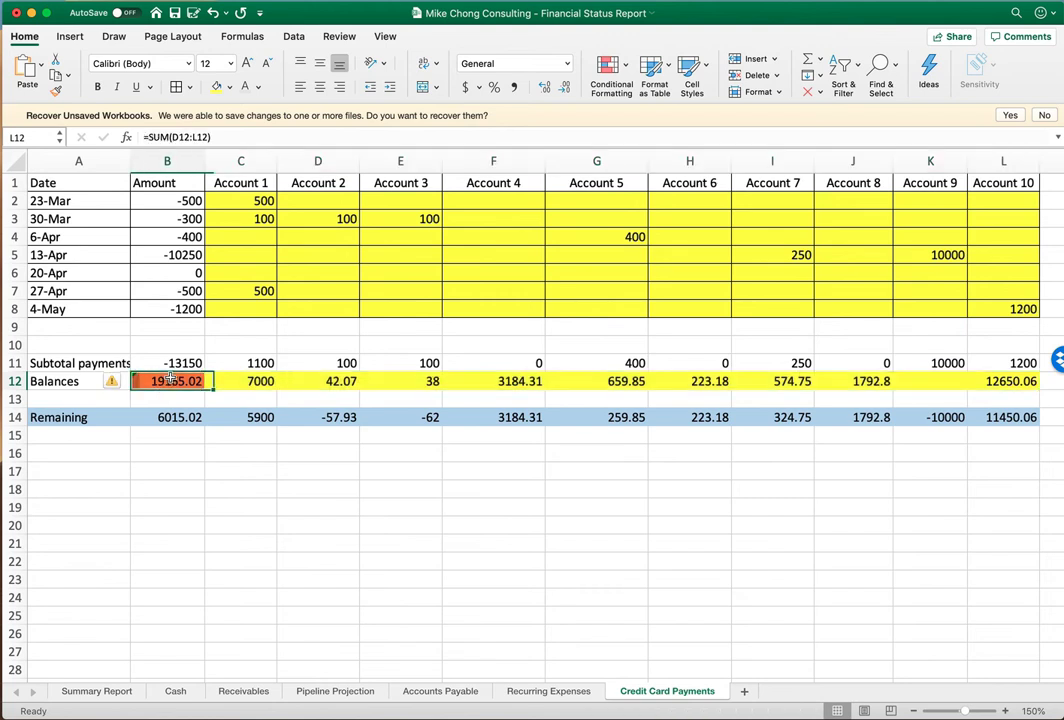
{"action": "left_click", "coordinate": [229, 87]}
{"action": "left_click", "coordinate": [234, 116]}
{"action": "left_click_drag", "start_coordinate": [221, 381], "coordinate": [1010, 382]}
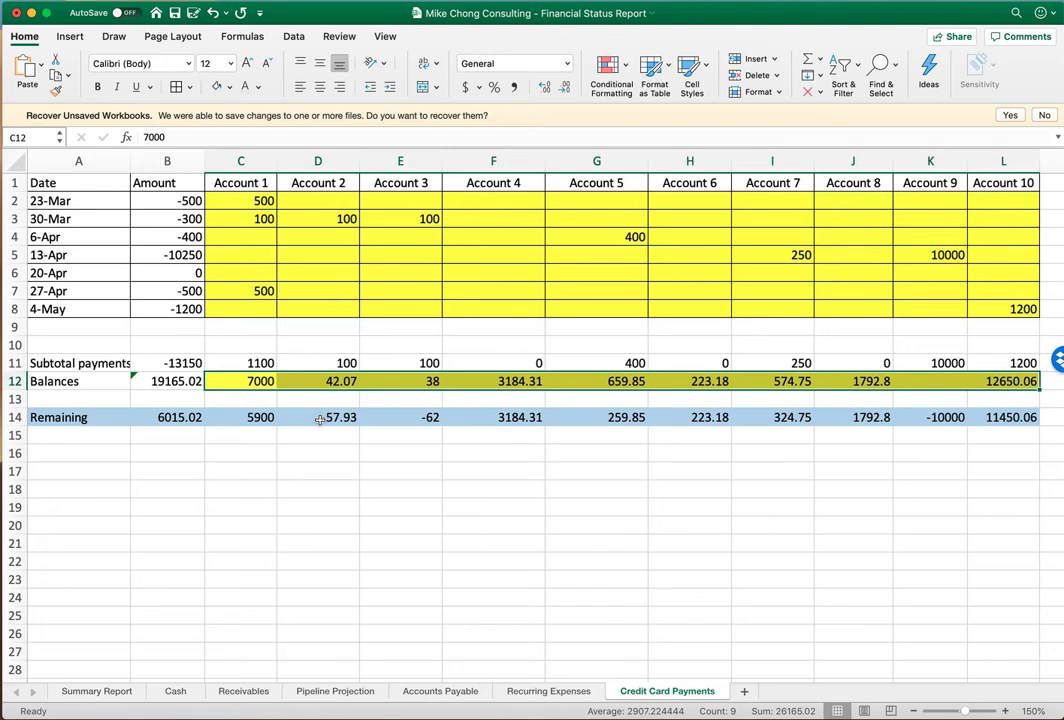
- Inspect the sum formulas behind the Balances and Subtotal payments totals in the Amount column
{"action": "left_click", "coordinate": [183, 384]}
{"action": "key", "text": "super+shift+t"}
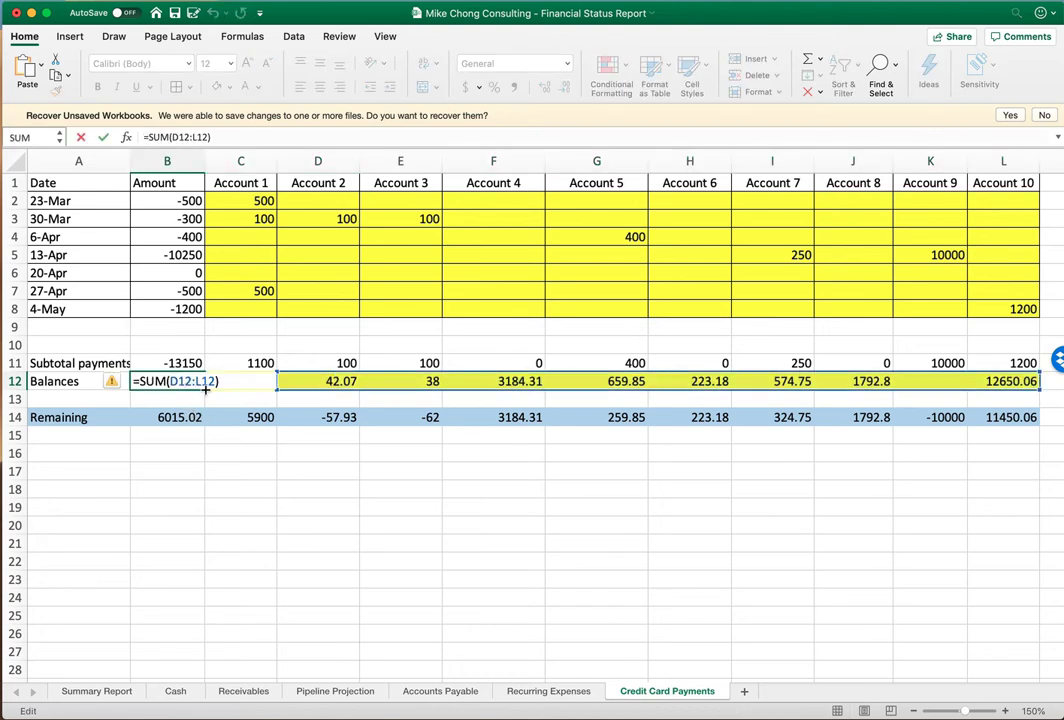
{"action": "key", "text": "Return"}
{"action": "left_click", "coordinate": [187, 362]}
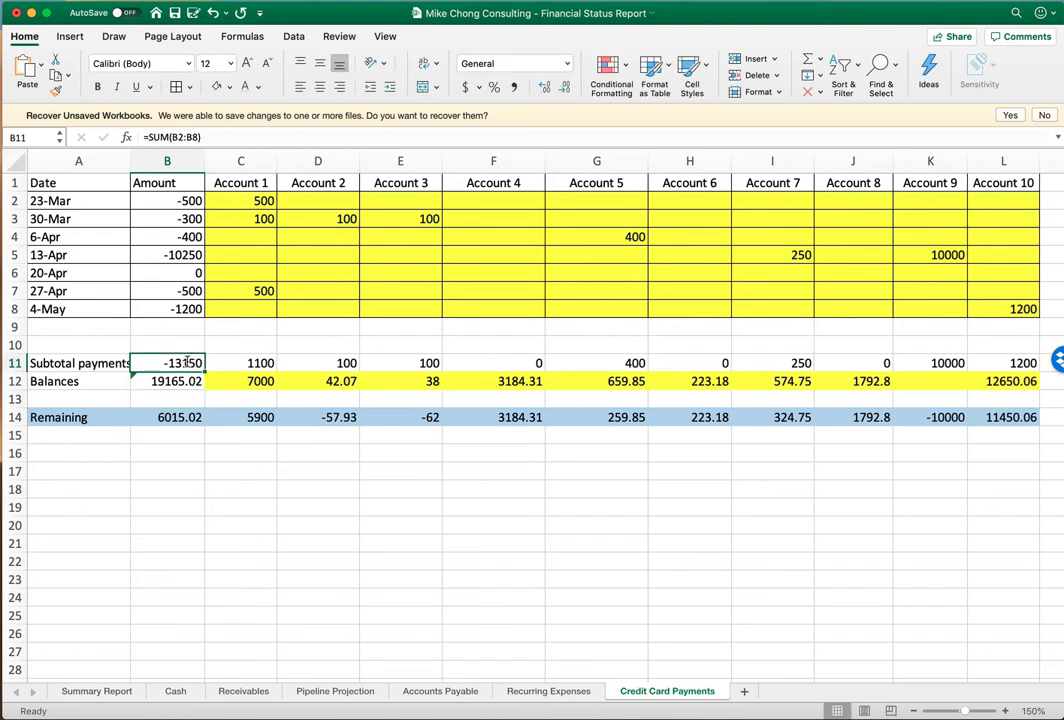
{"action": "double_click", "coordinate": [187, 362]}
{"action": "key", "text": "Return"}
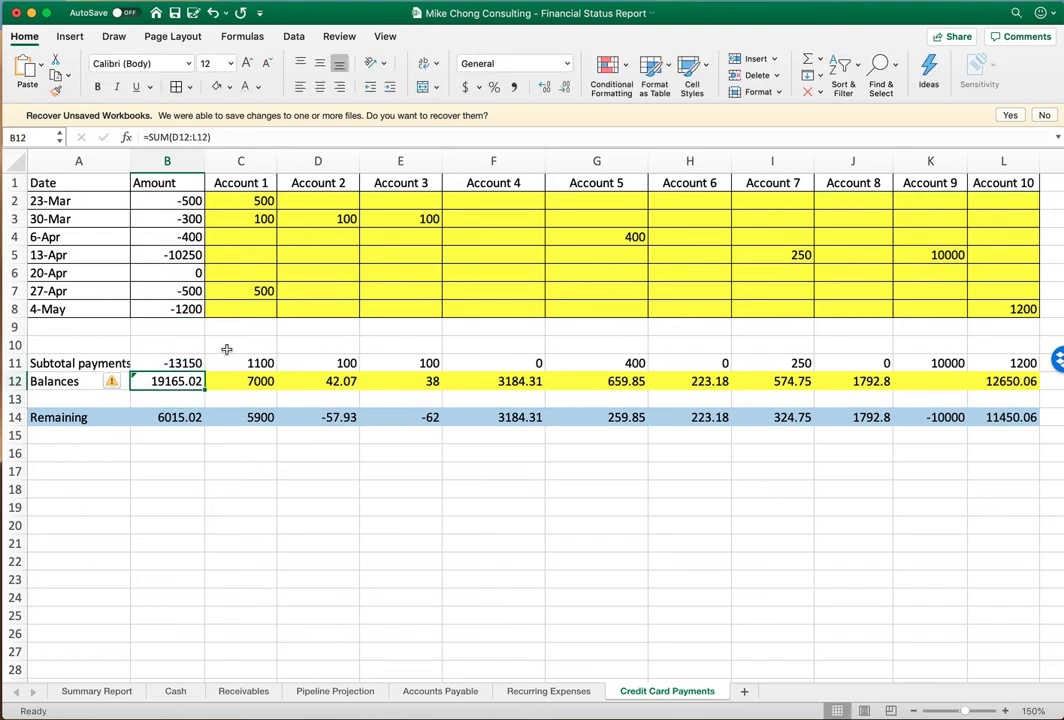
- Inspect the formulas behind the Subtotal payments, Balances and Remaining totals in the Amount column of Credit Card Payments
{"action": "double_click", "coordinate": [162, 426]}
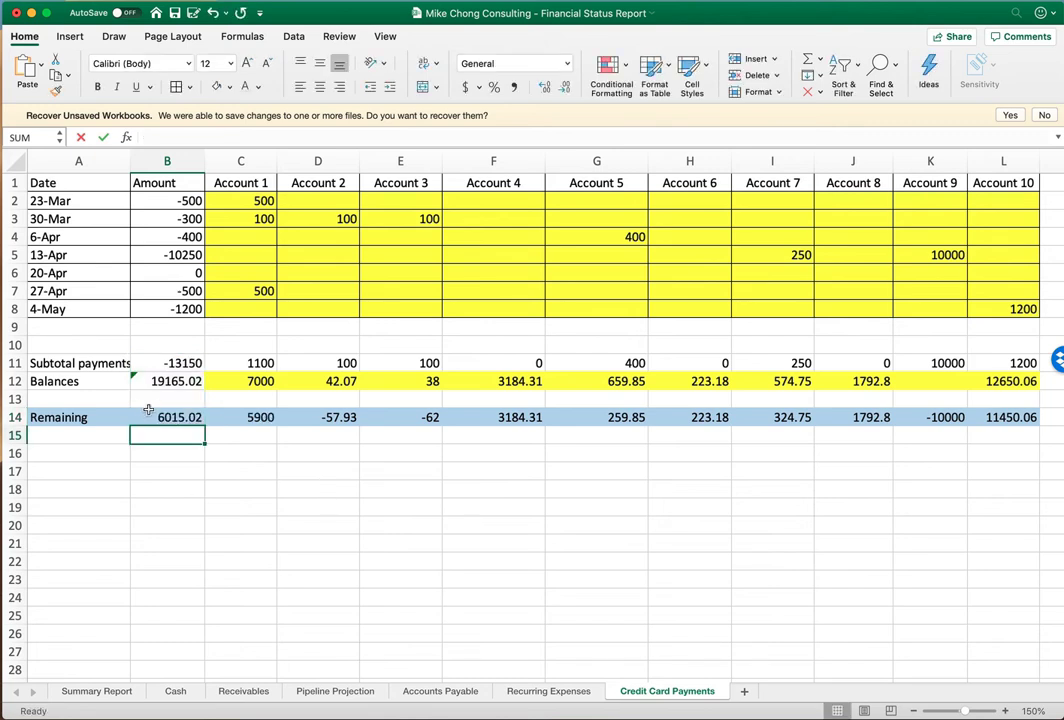
{"action": "left_click", "coordinate": [153, 366]}
{"action": "left_click", "coordinate": [165, 381]}
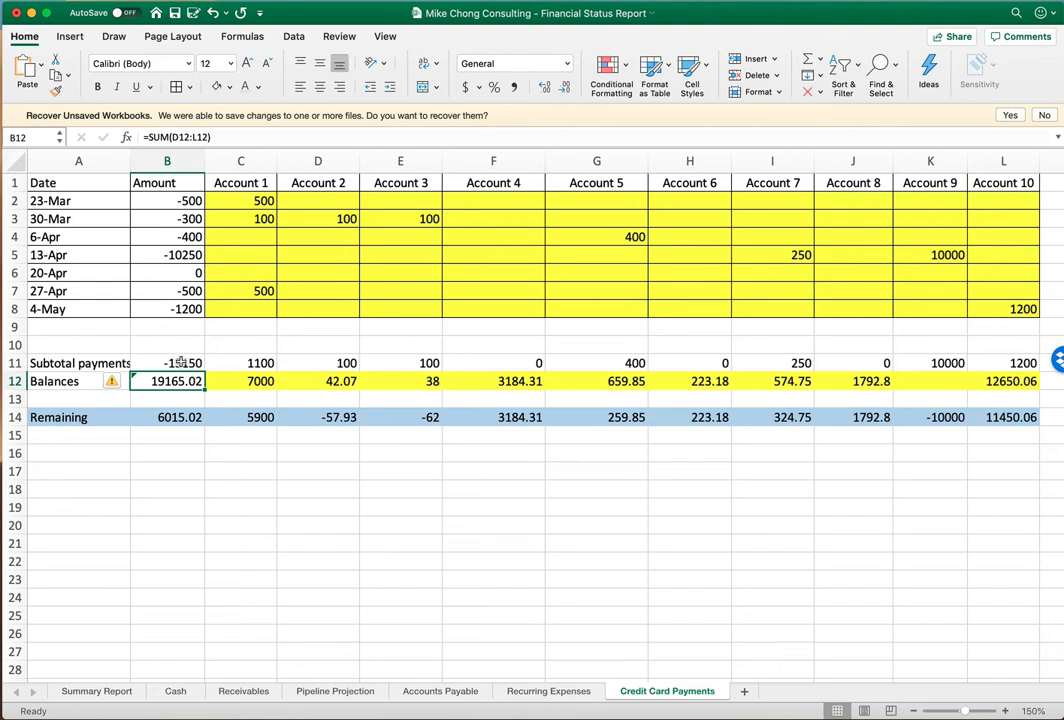
{"action": "left_click", "coordinate": [181, 362]}
{"action": "left_click", "coordinate": [180, 381]}
{"action": "left_click", "coordinate": [178, 417]}
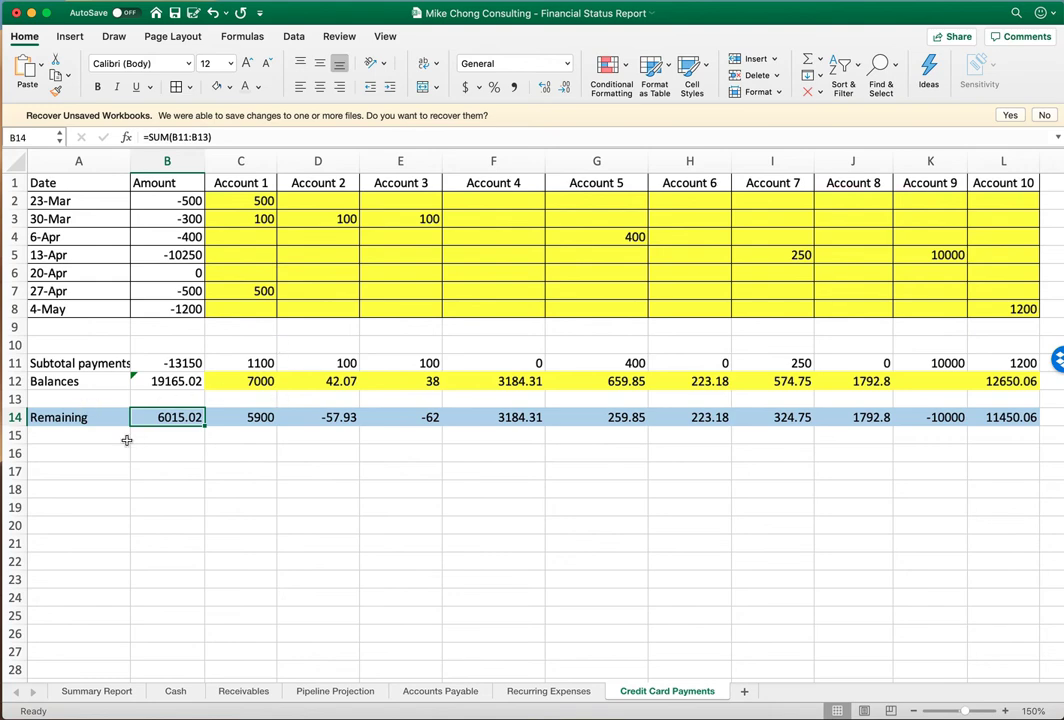
- Review the weekly Balance row on the Summary Report and the sum formulas for 23-Mar, 30-Mar and 6-Apr
{"action": "left_click", "coordinate": [96, 691]}
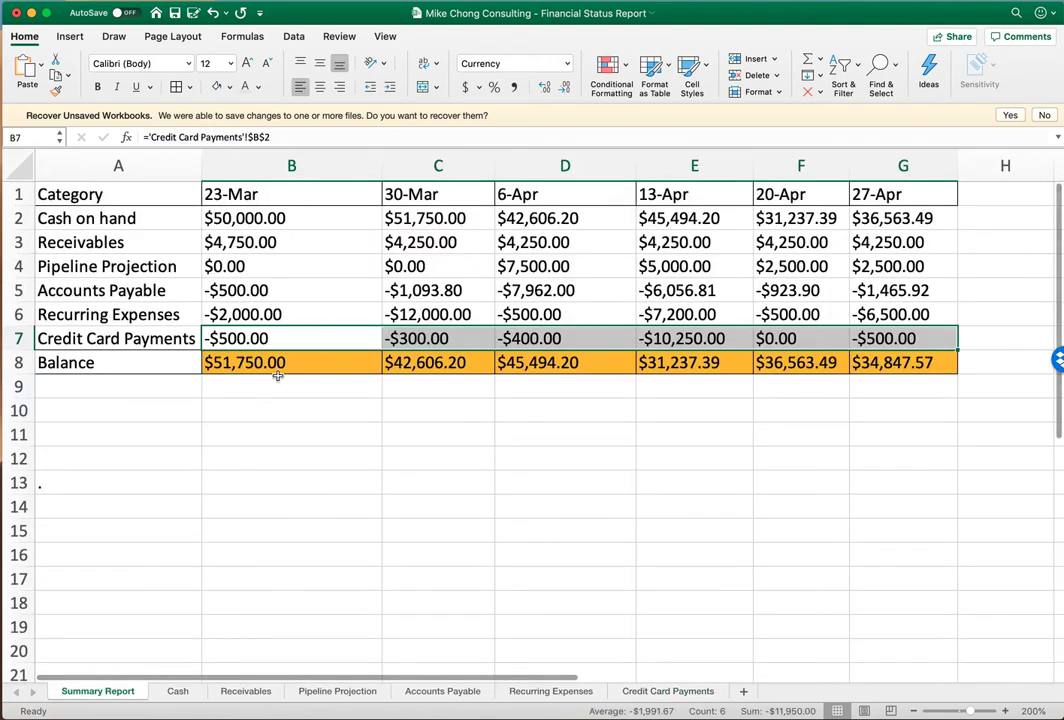
{"action": "left_click_drag", "start_coordinate": [284, 363], "coordinate": [717, 366]}
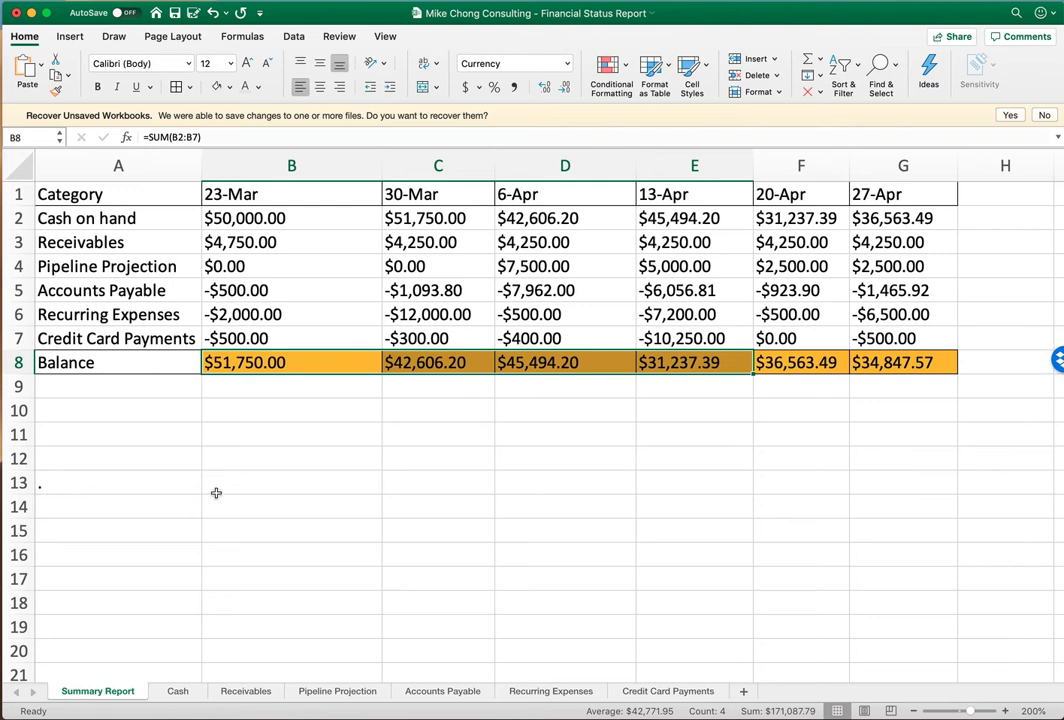
{"action": "left_click", "coordinate": [344, 406]}
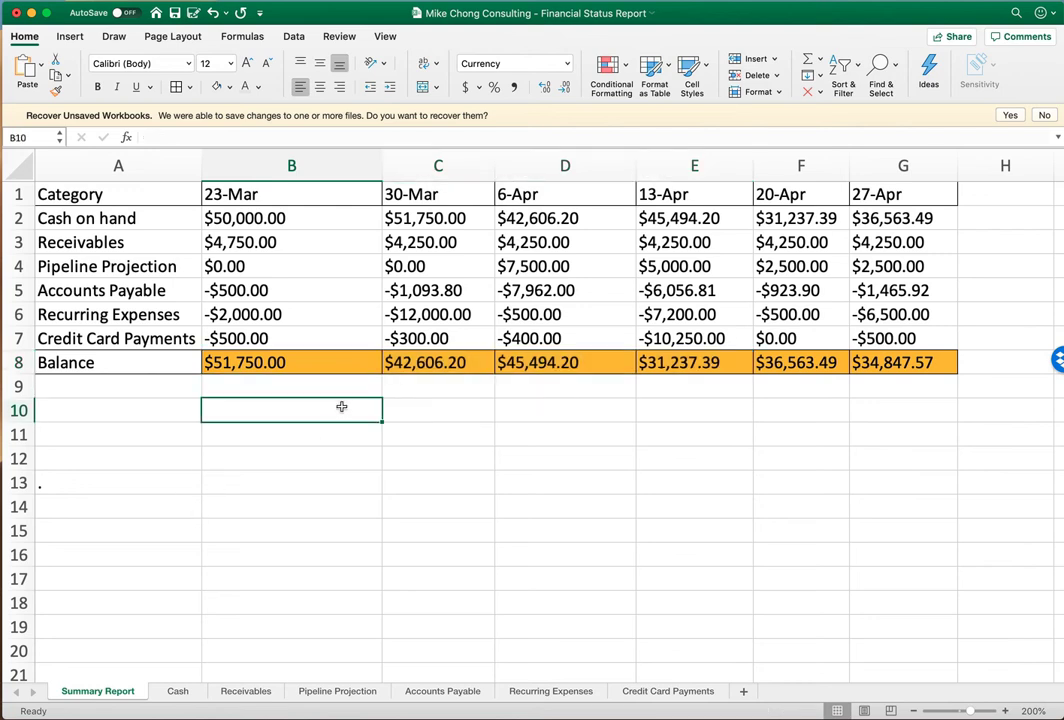
{"action": "left_click", "coordinate": [343, 382]}
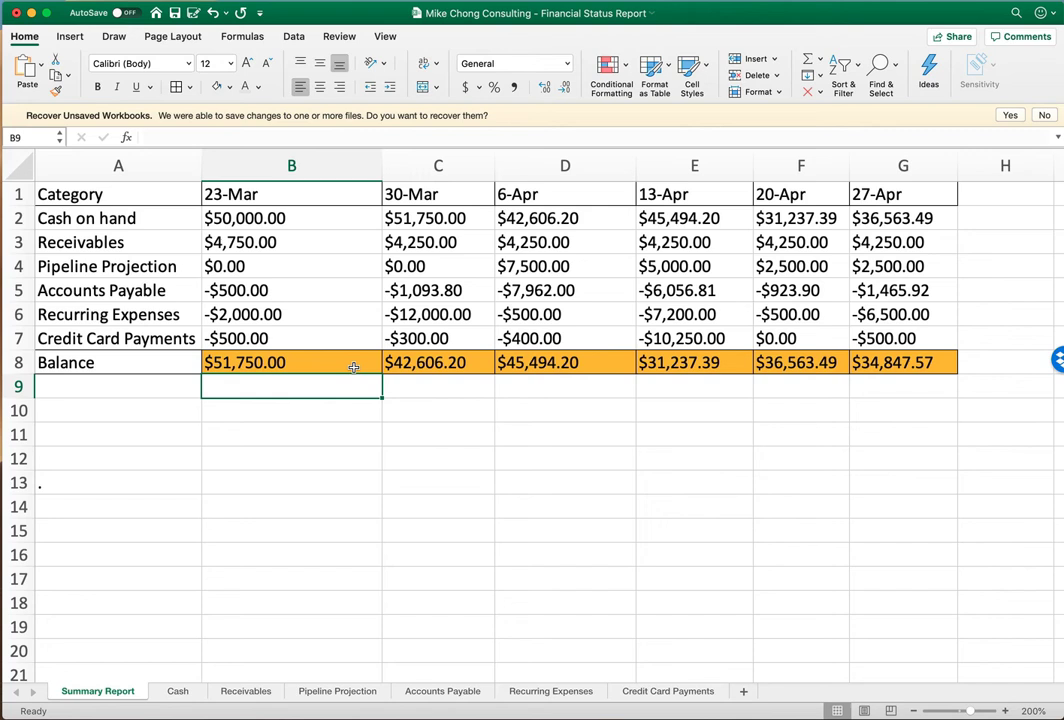
{"action": "left_click_drag", "start_coordinate": [368, 368], "coordinate": [345, 340]}
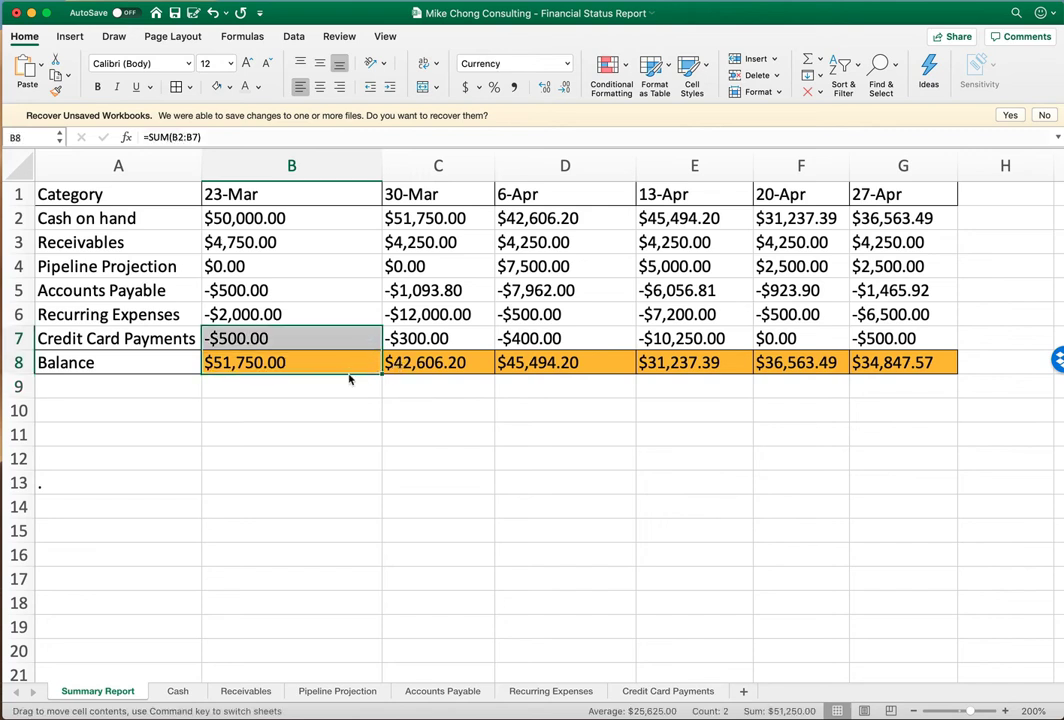
{"action": "left_click", "coordinate": [344, 370]}
{"action": "left_click", "coordinate": [435, 367]}
{"action": "left_click", "coordinate": [543, 366]}
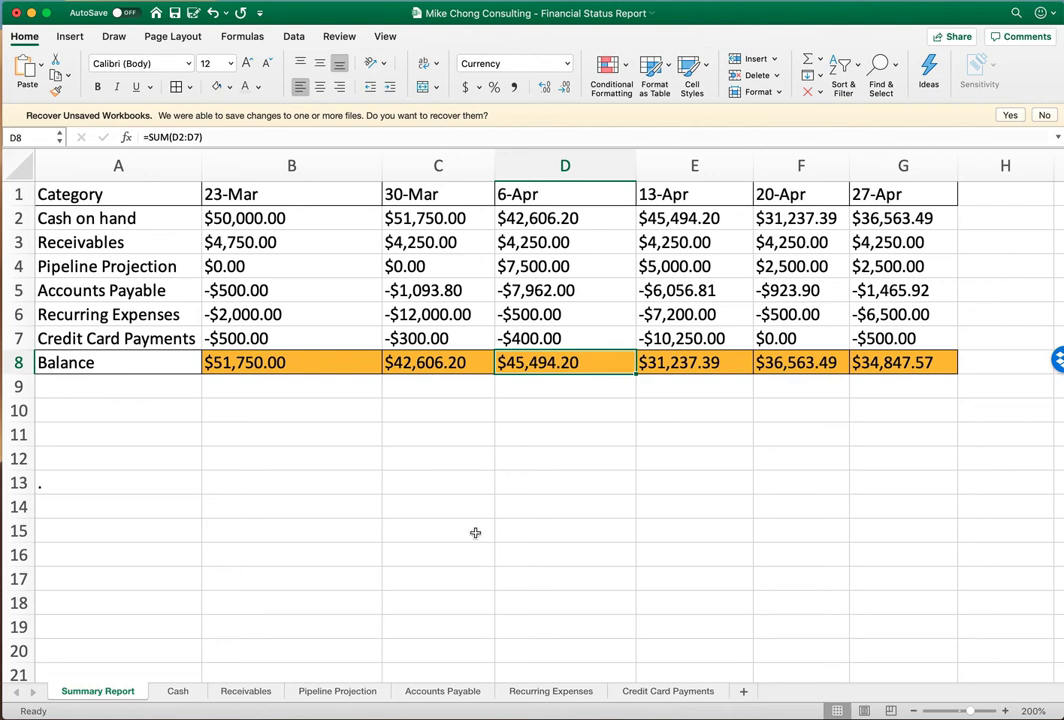
- On Accounts Payable, copy the 30-Mar to 4-May rows up one row over 23-Mar and extend the date series to 11-May in the last row
{"action": "left_click", "coordinate": [245, 691]}
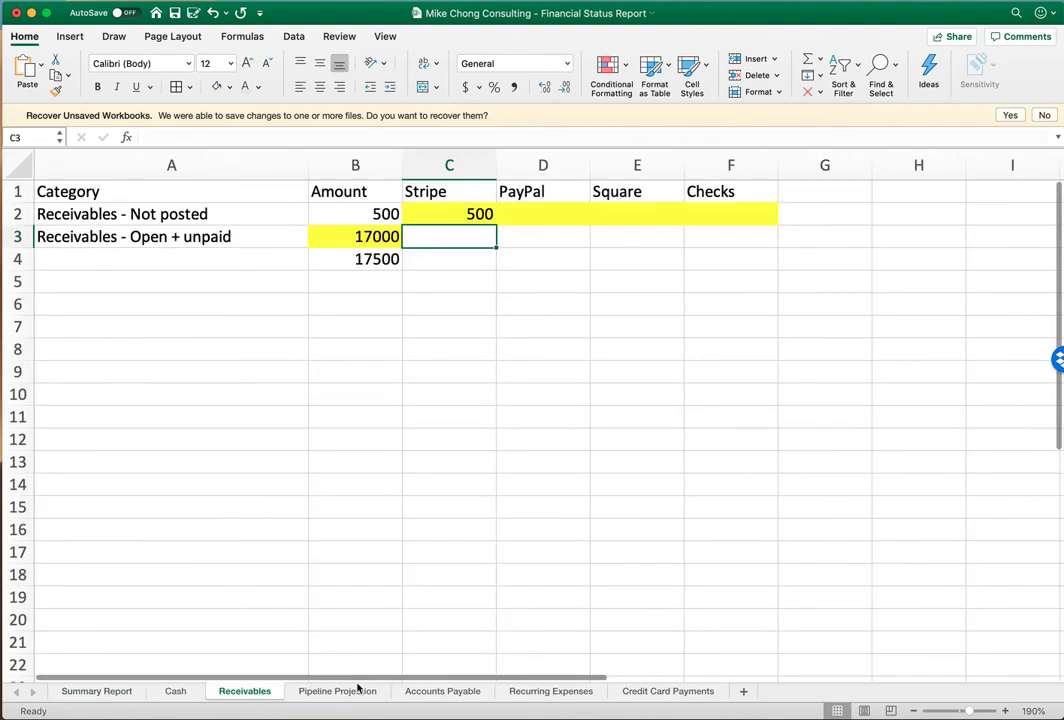
{"action": "left_click", "coordinate": [340, 691]}
{"action": "left_click", "coordinate": [452, 693]}
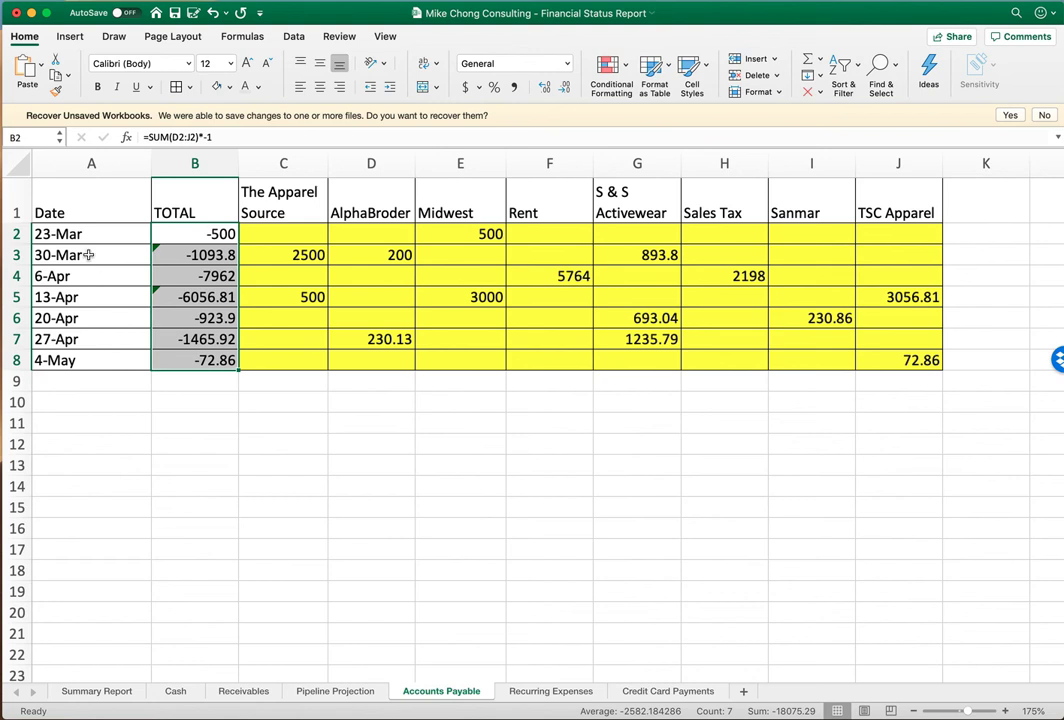
{"action": "left_click_drag", "start_coordinate": [148, 255], "coordinate": [912, 359]}
{"action": "key", "text": "super+c"}
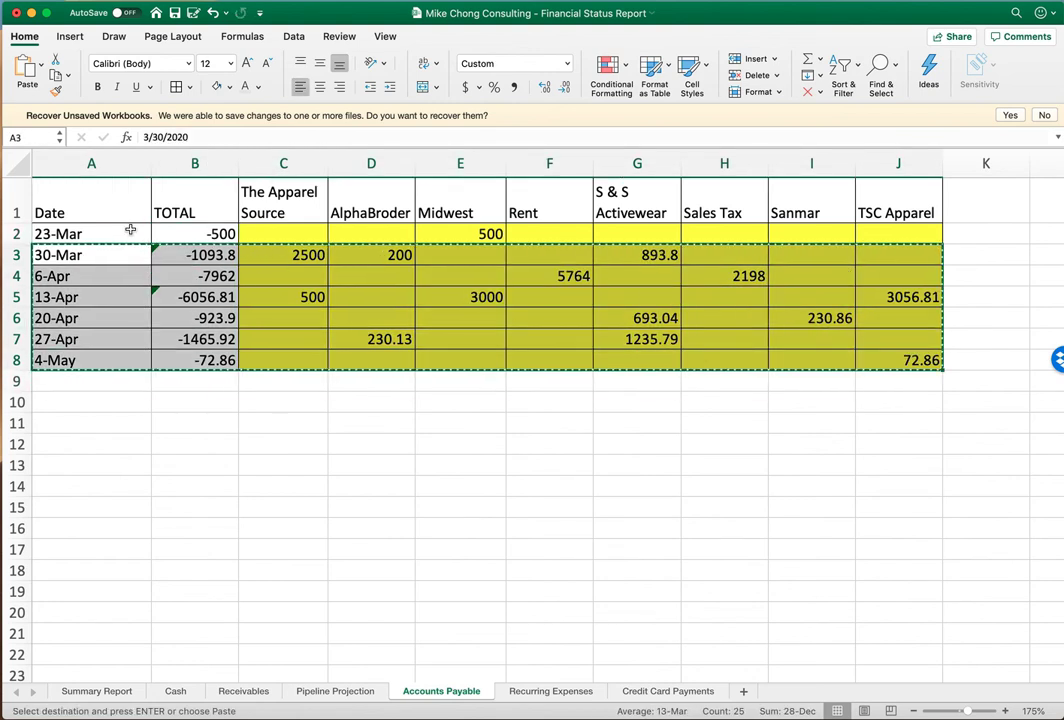
{"action": "left_click", "coordinate": [125, 233]}
{"action": "key", "text": "Return"}
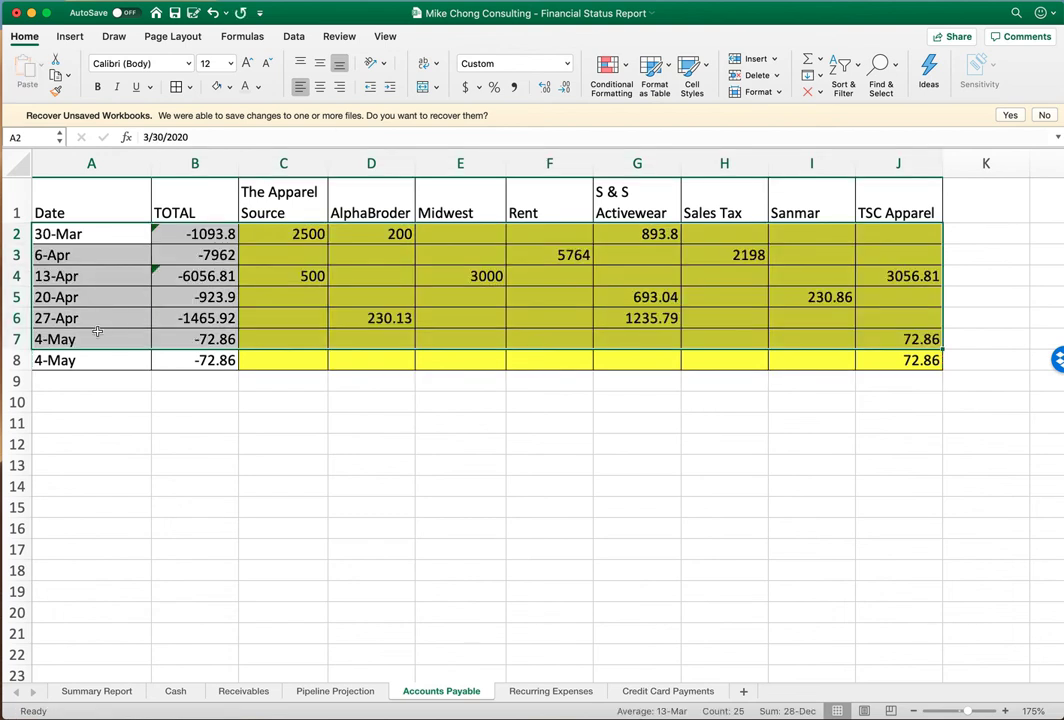
{"action": "left_click_drag", "start_coordinate": [83, 320], "coordinate": [150, 364]}
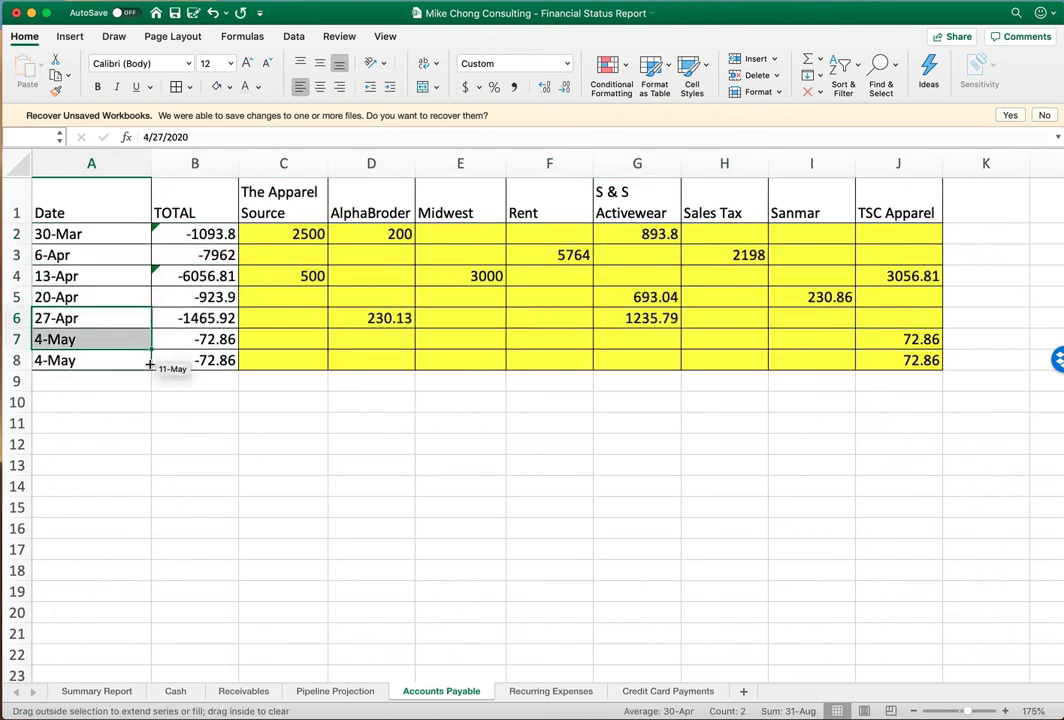
{"action": "left_click", "coordinate": [146, 421]}
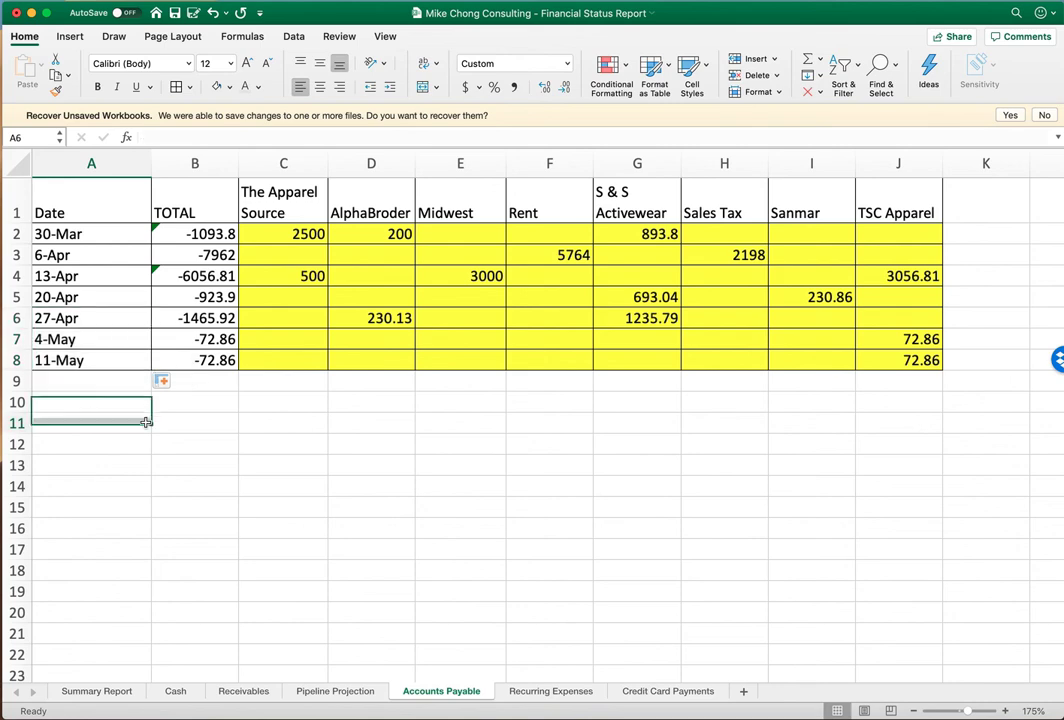
- On the Summary Report, copy the 30-Mar to 27-Apr header dates one column earlier over 23-Mar and extend the weekly series into the last column
{"action": "left_click", "coordinate": [110, 691]}
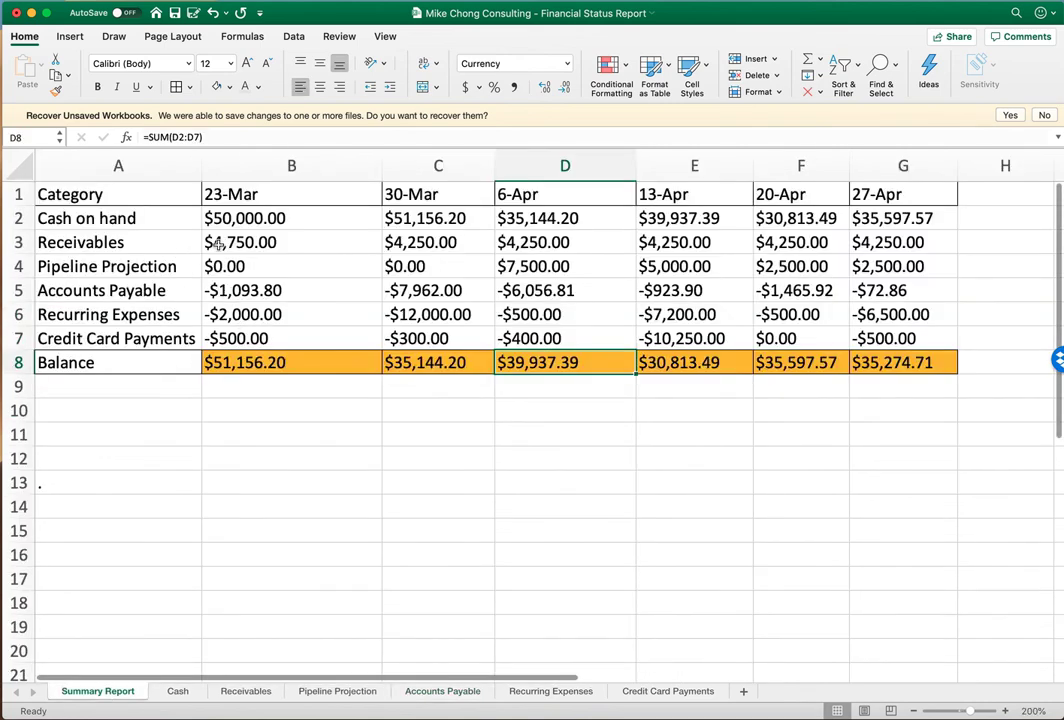
{"action": "left_click", "coordinate": [401, 197]}
{"action": "key", "text": "ctrl+shift+Right"}
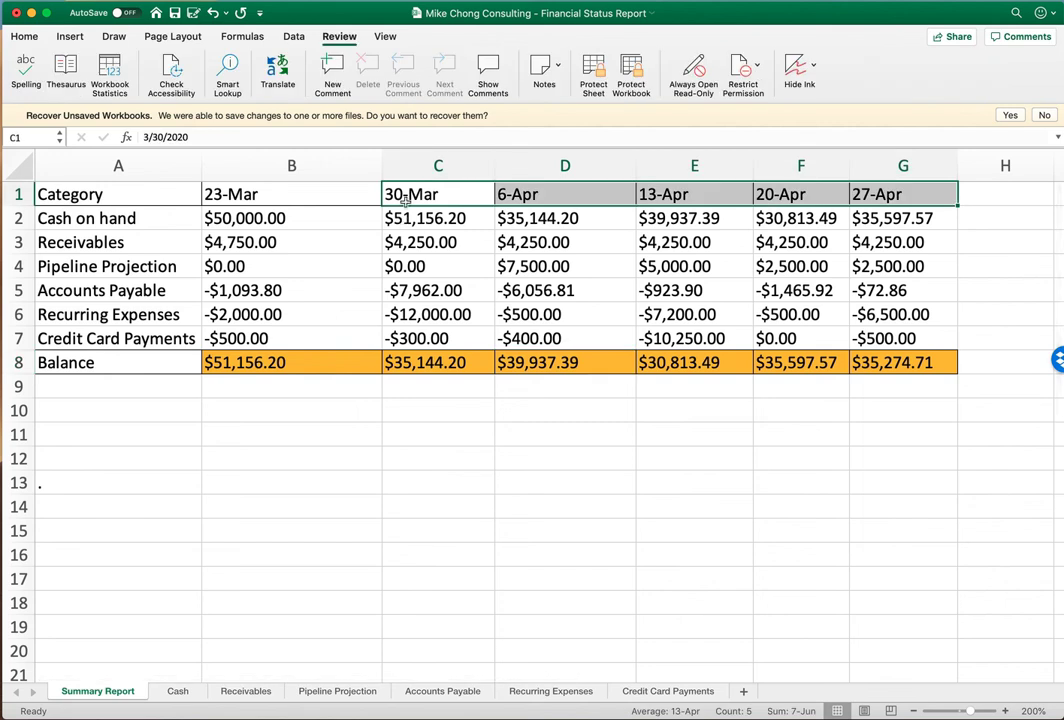
{"action": "key", "text": "ctrl+c"}
{"action": "left_click", "coordinate": [320, 197]}
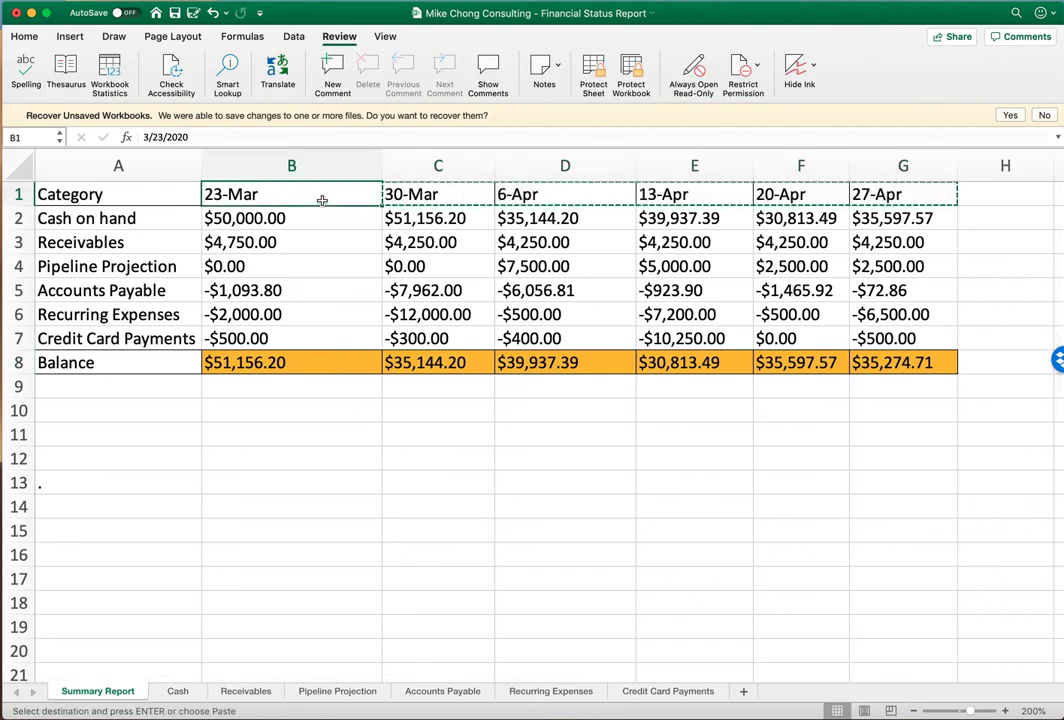
{"action": "key", "text": "Return"}
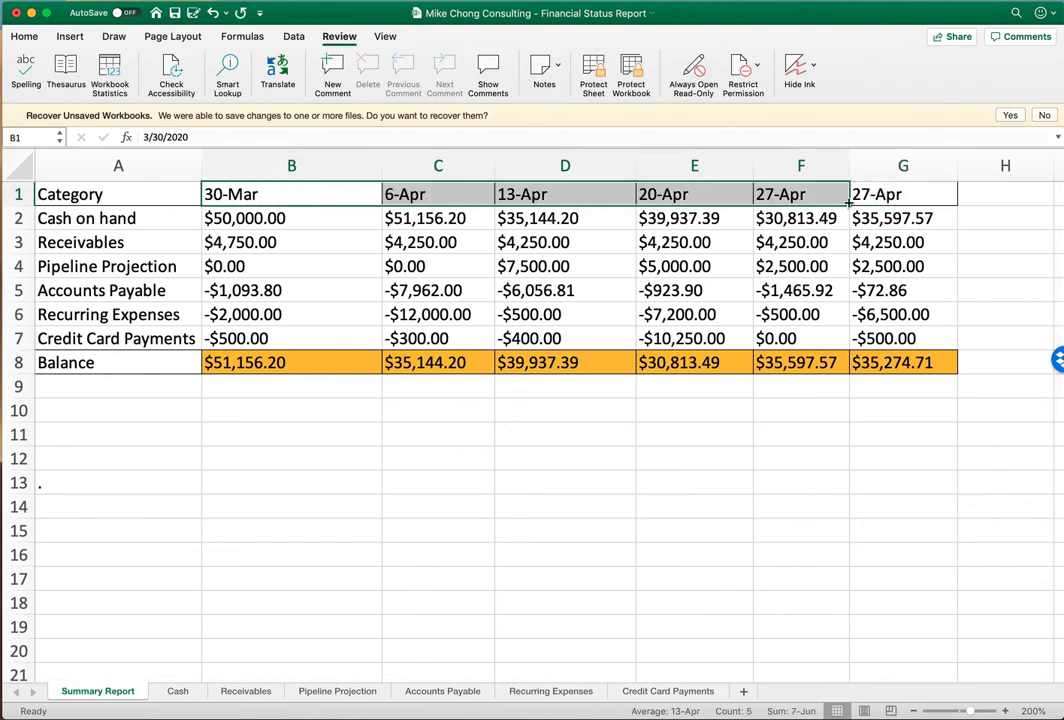
{"action": "left_click_drag", "start_coordinate": [848, 203], "coordinate": [930, 200]}
{"action": "left_click", "coordinate": [848, 478]}
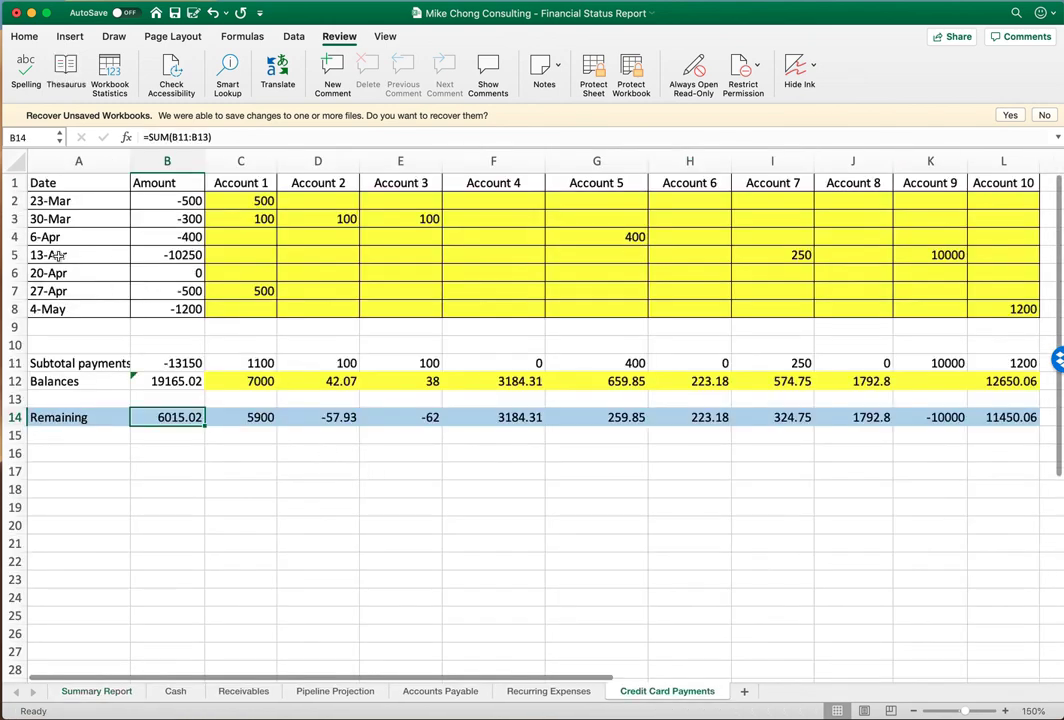
- On Credit Card Payments, copy the 30-Mar to 4-May rows up one row over 23-Mar and extend the date series to 11-May
{"action": "left_click_drag", "start_coordinate": [48, 219], "coordinate": [1020, 308]}
{"action": "key", "text": "cmd+c"}
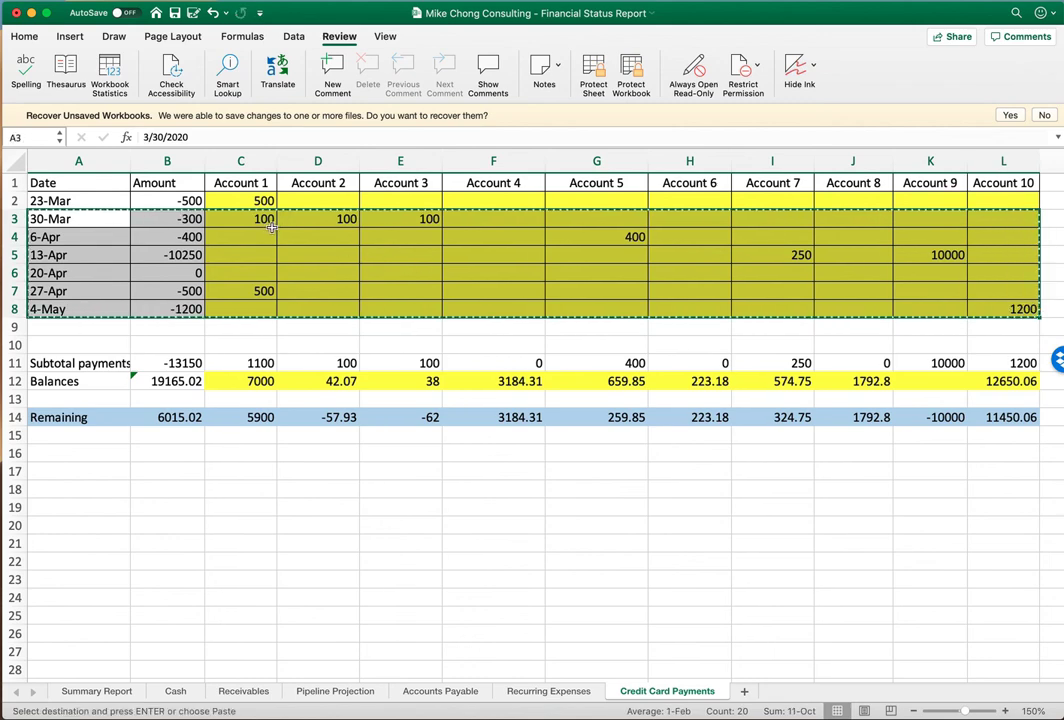
{"action": "left_click", "coordinate": [80, 201]}
{"action": "key", "text": "Return"}
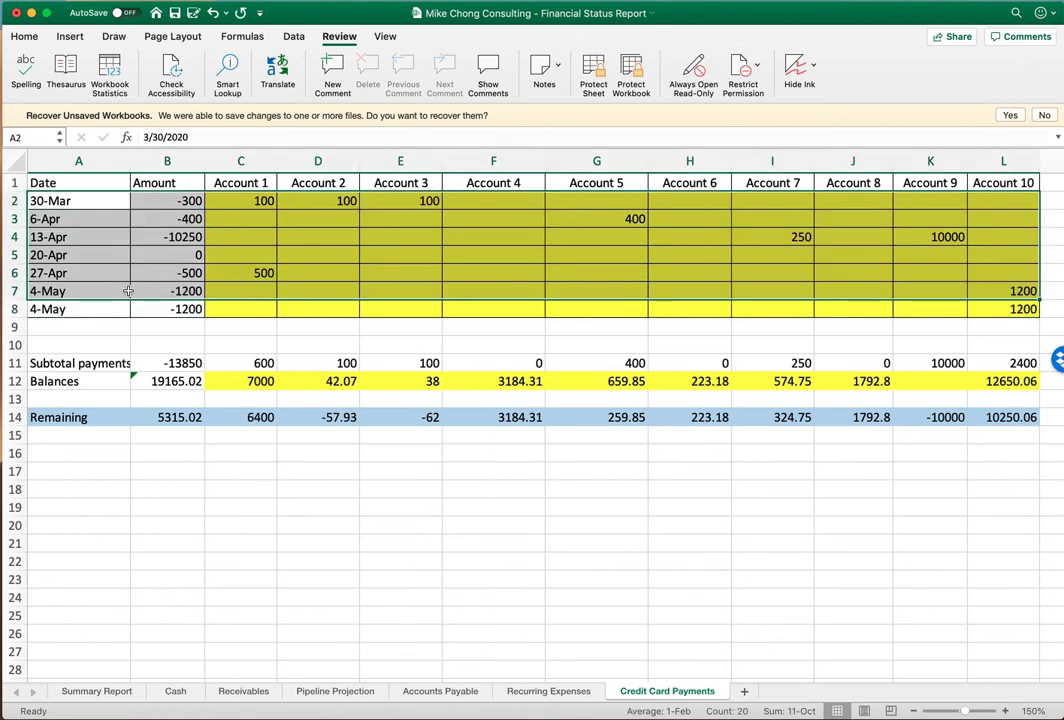
{"action": "left_click_drag", "start_coordinate": [100, 291], "coordinate": [133, 311]}
{"action": "left_click", "coordinate": [78, 345]}
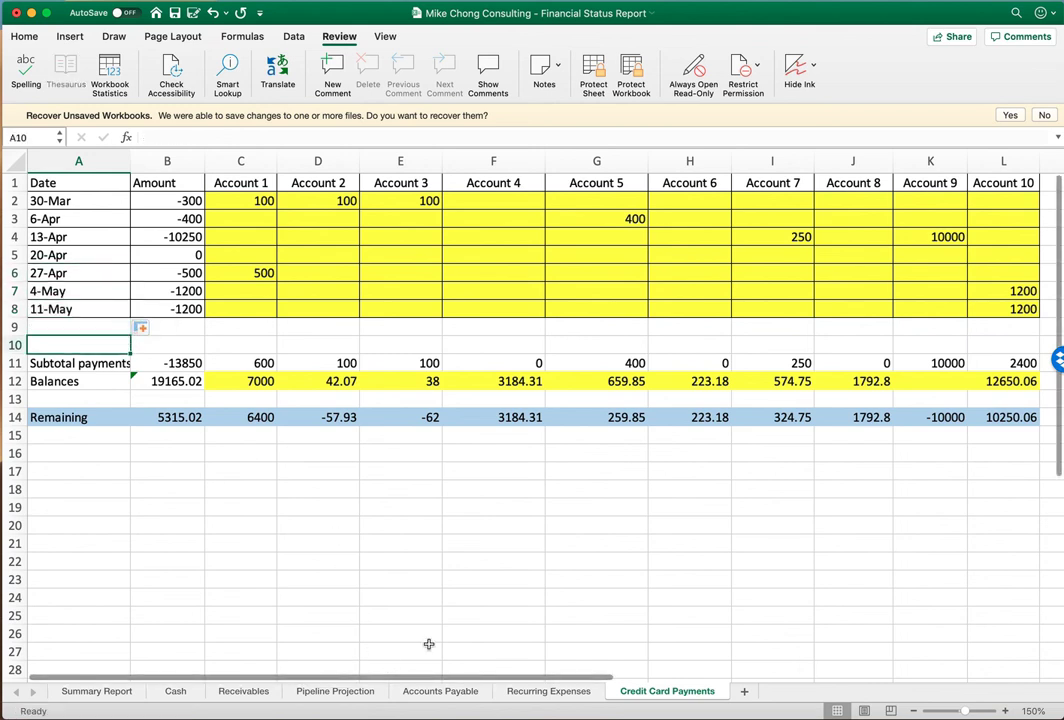